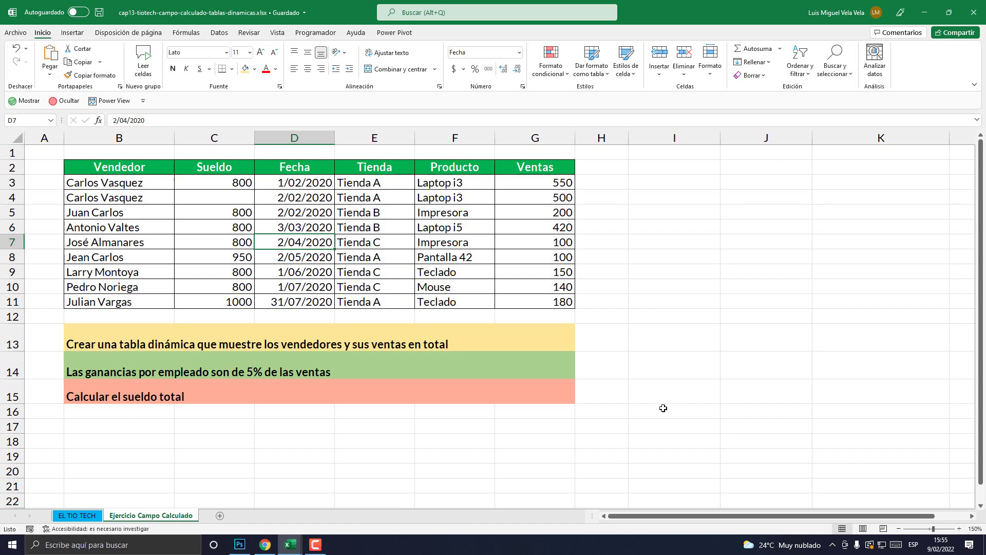
Look over the sales data in B2:G11, highlighting the whole table and the Sueldo column.
click(391, 244)
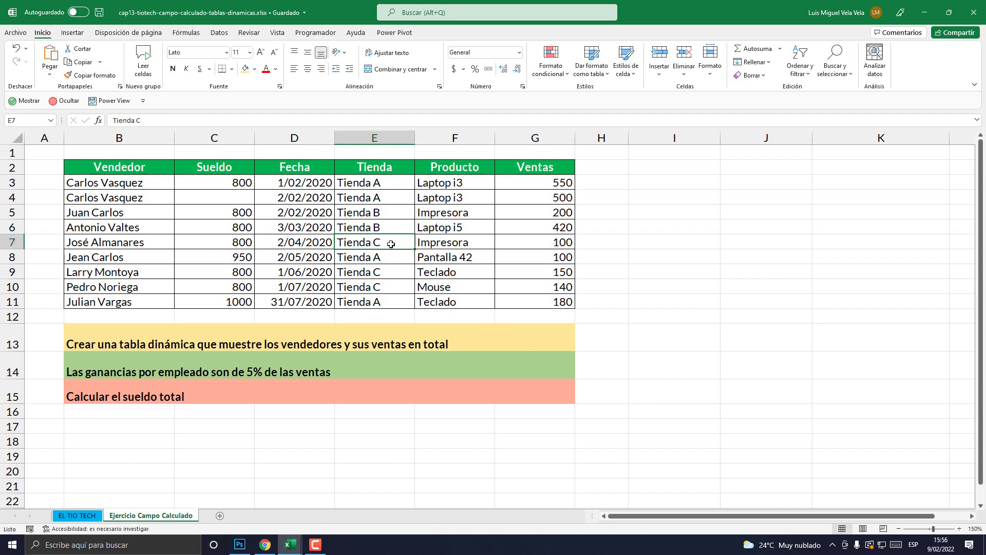
drag(132, 168, 537, 300)
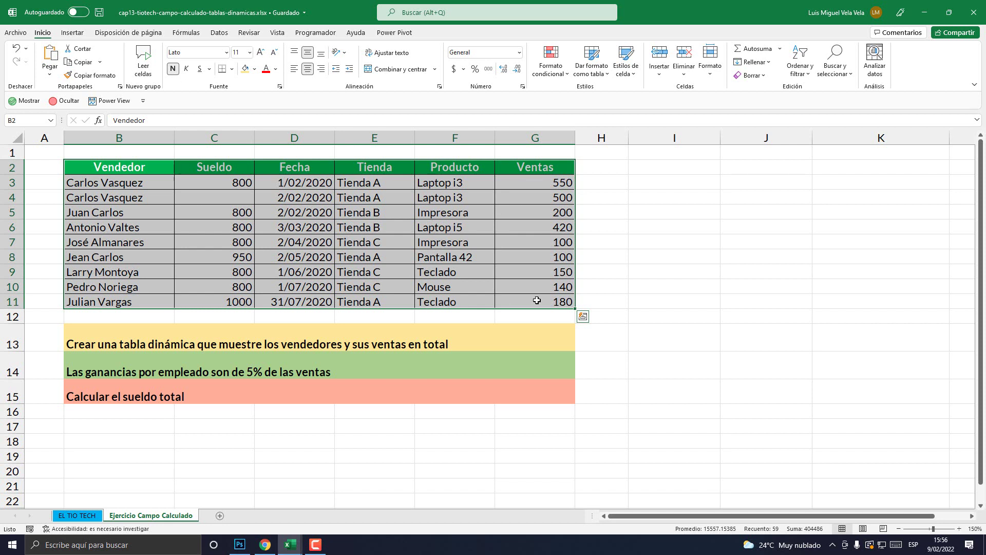
click(371, 202)
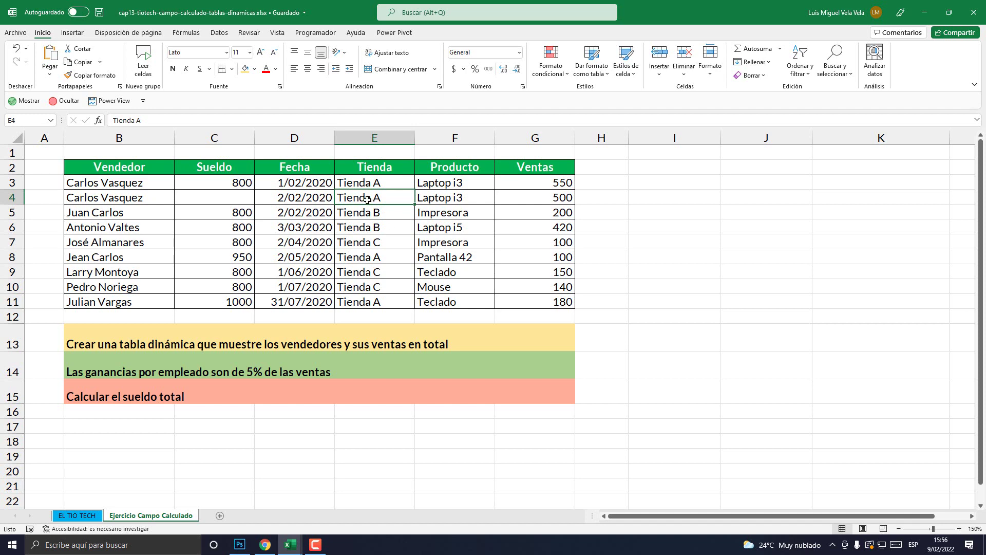
click(119, 138)
drag(181, 168, 205, 198)
click(181, 168)
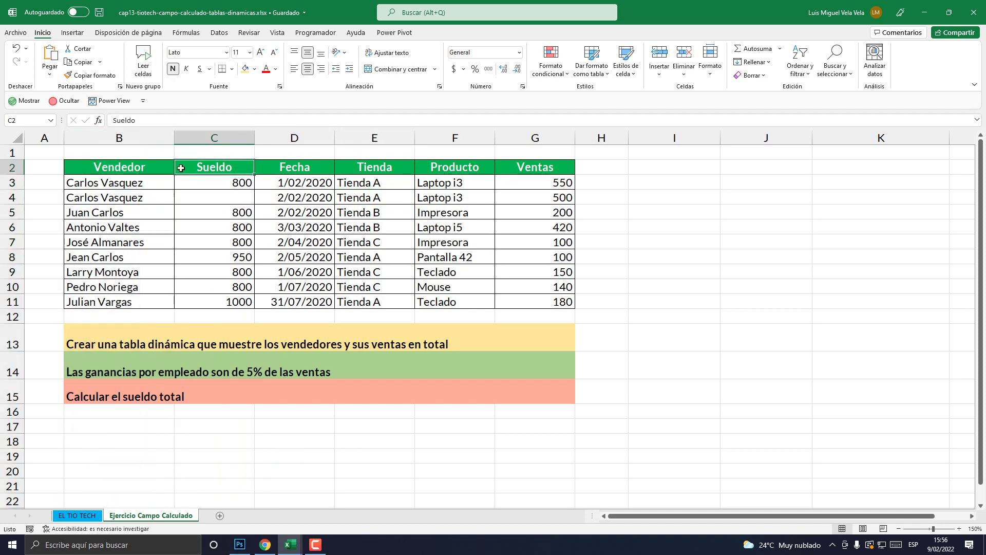
drag(149, 165, 562, 303)
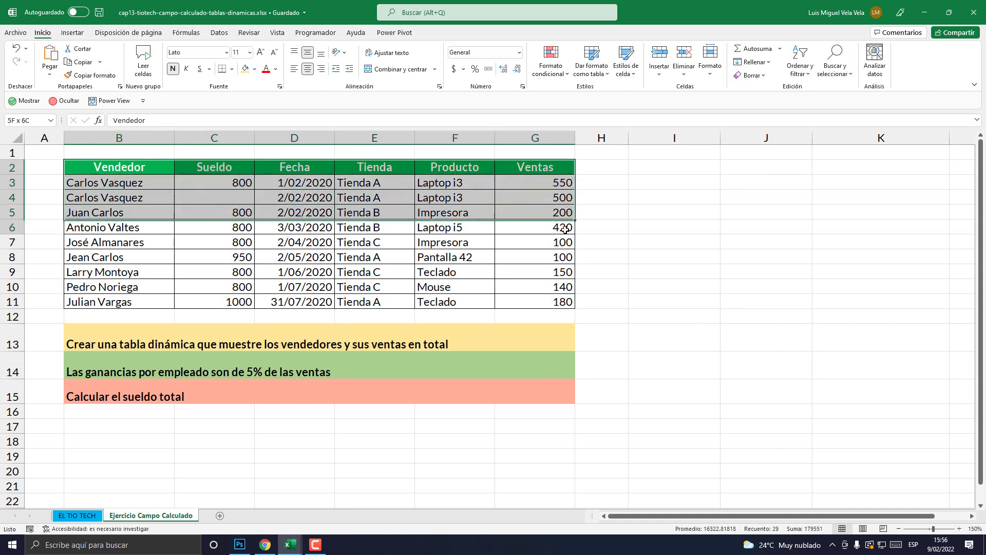
click(223, 249)
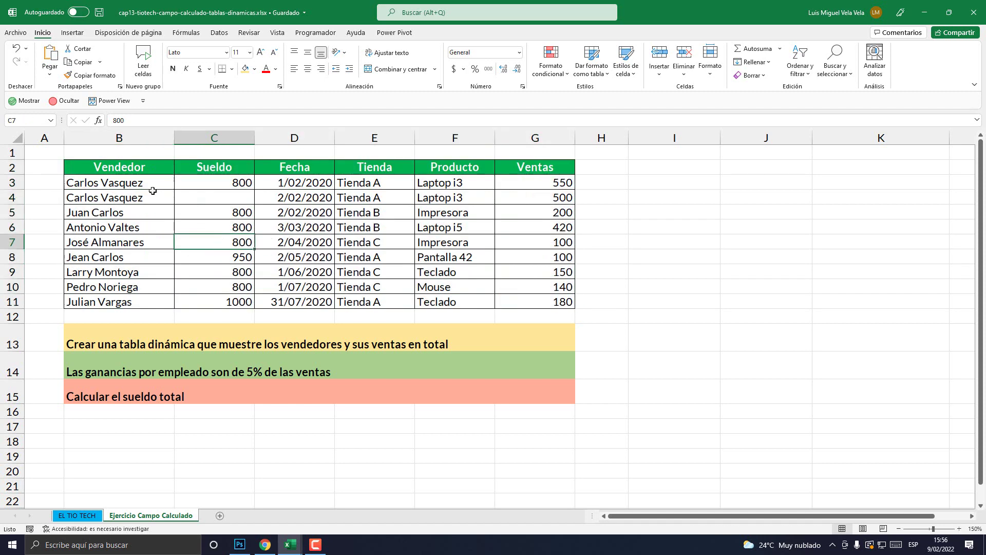
Step through columns B to F and highlight the Ventas figures down to row 11.
click(127, 138)
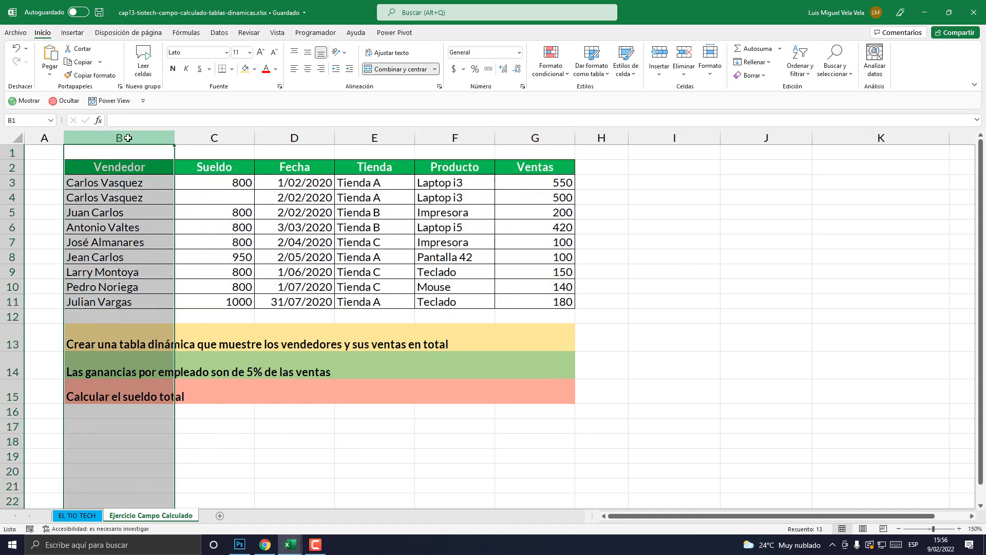
click(209, 139)
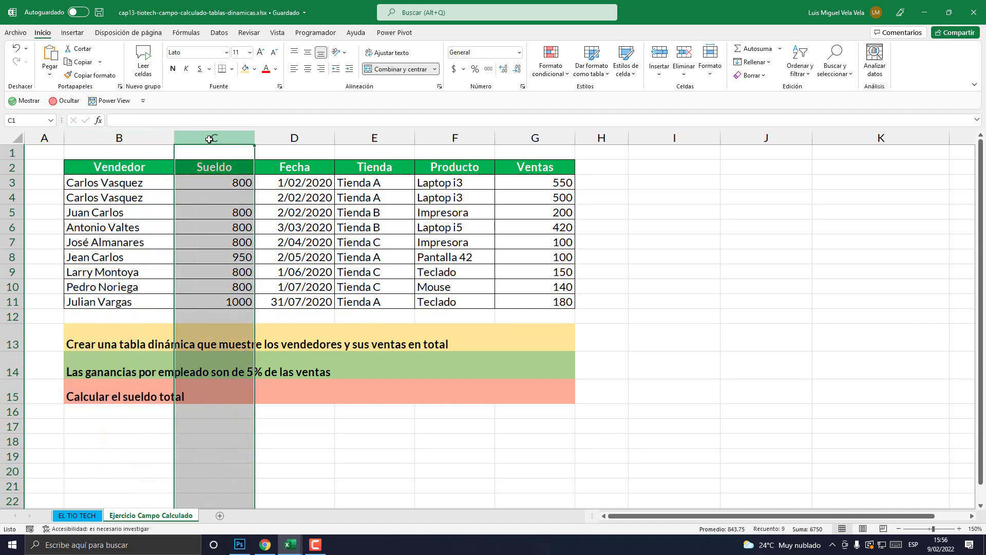
click(293, 138)
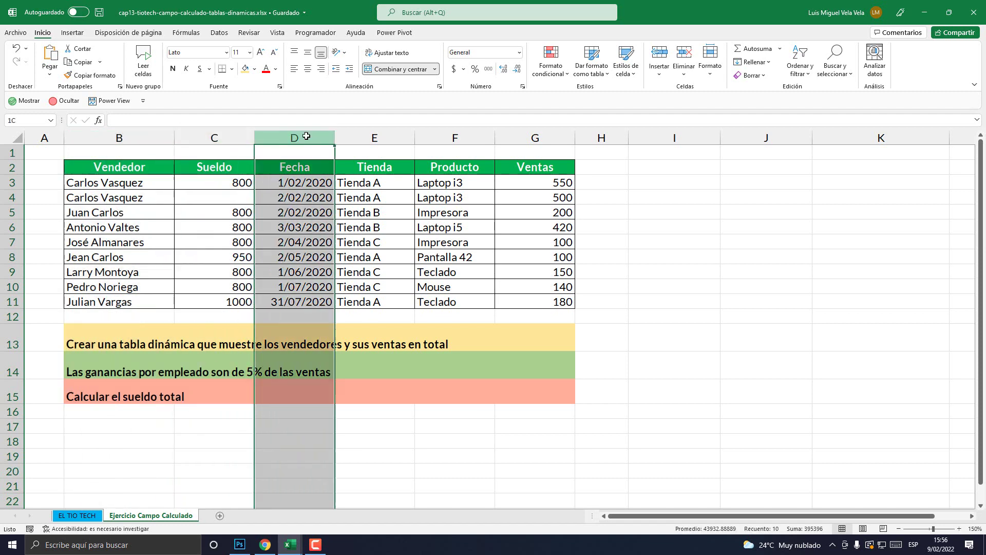
click(392, 140)
click(446, 139)
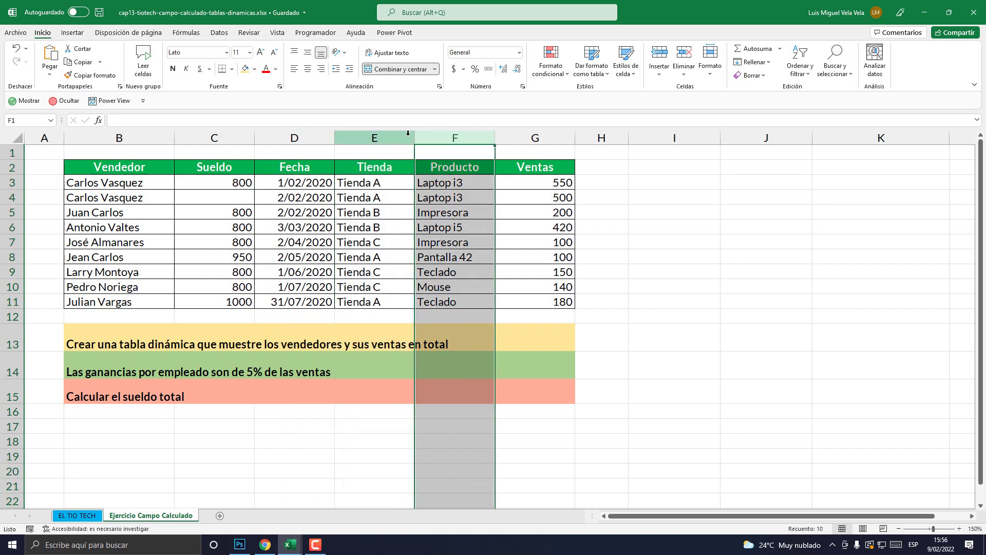
click(375, 138)
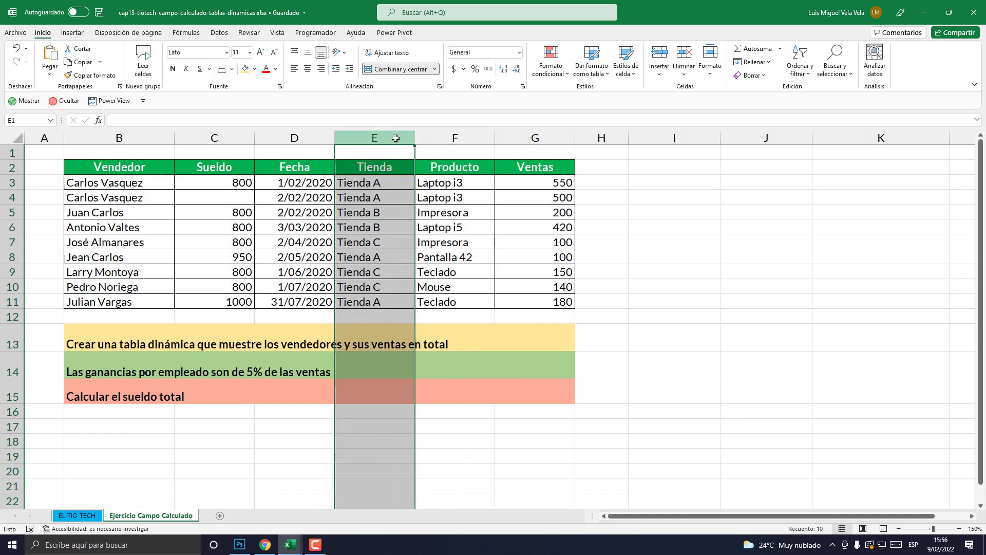
mouse_move(520, 190)
mouse_down()
mouse_move(533, 182)
mouse_move(542, 304)
mouse_up()
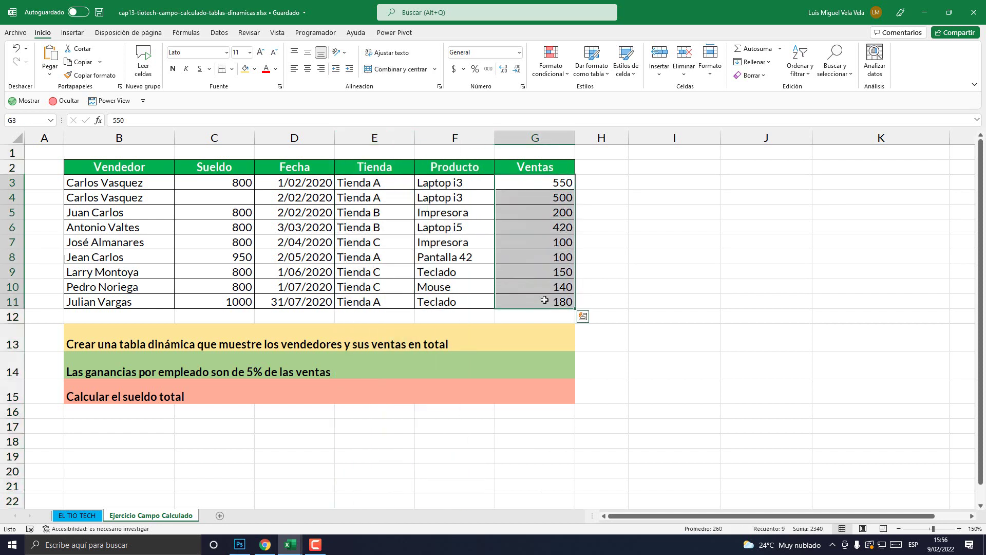
click(541, 255)
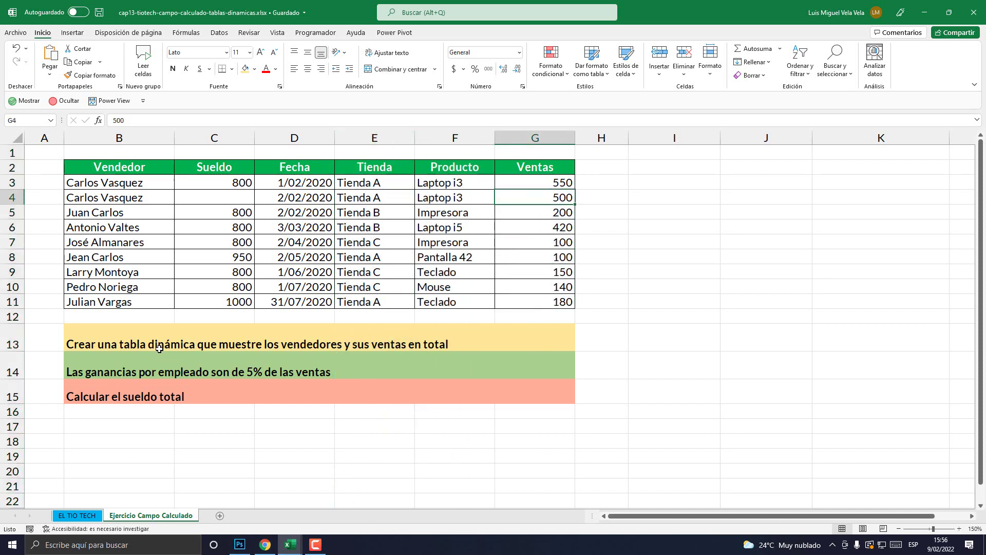
Review the first task note in row 13, leaving its text unchanged.
click(139, 336)
double_click(448, 343)
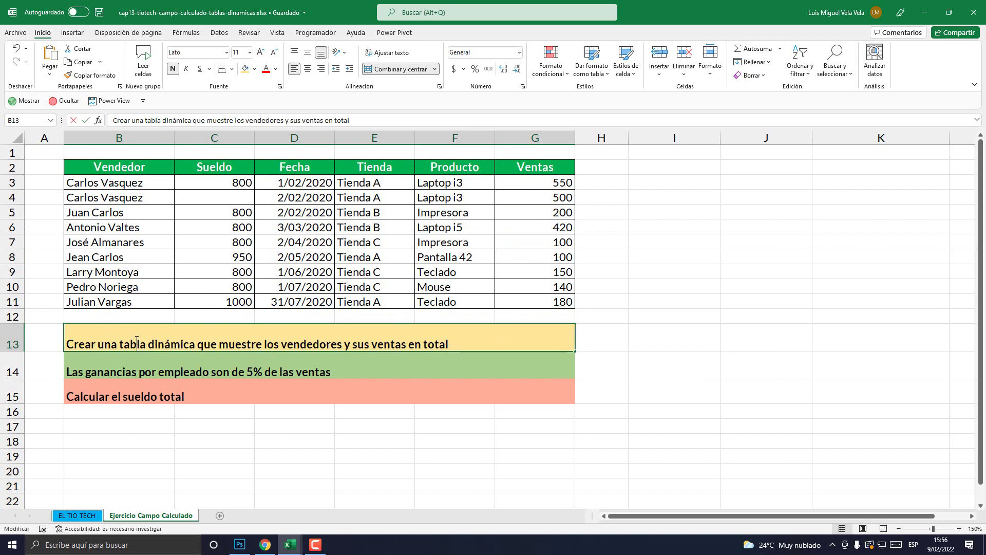
drag(448, 343, 66, 344)
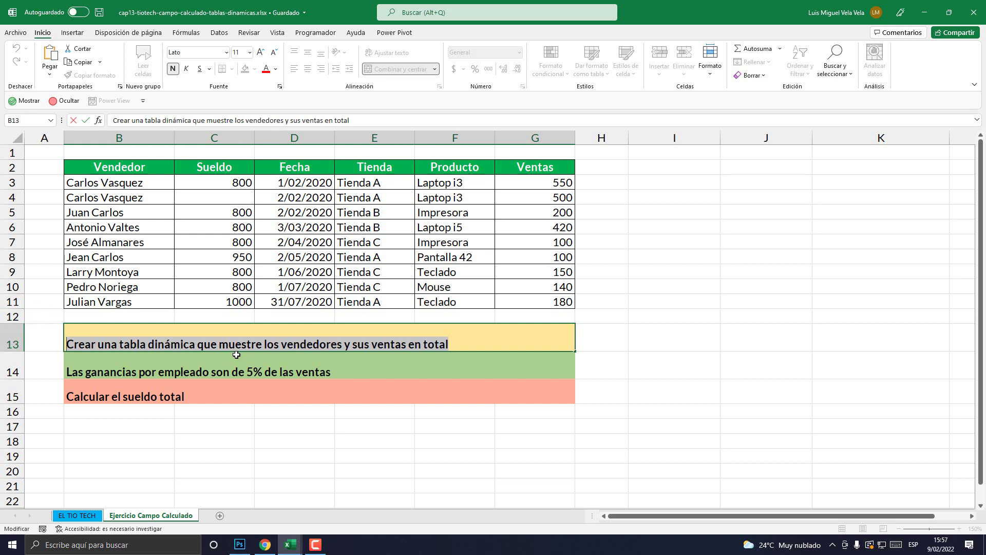
click(336, 232)
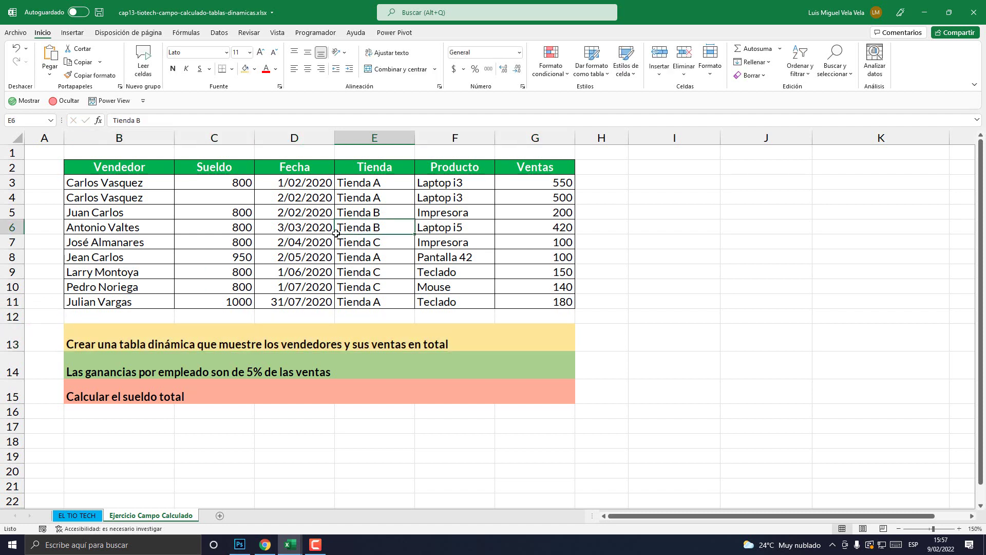
Convert B2:G11 into an Excel table with headers.
mouse_move(119, 168)
mouse_down()
mouse_move(501, 245)
mouse_move(563, 303)
mouse_up()
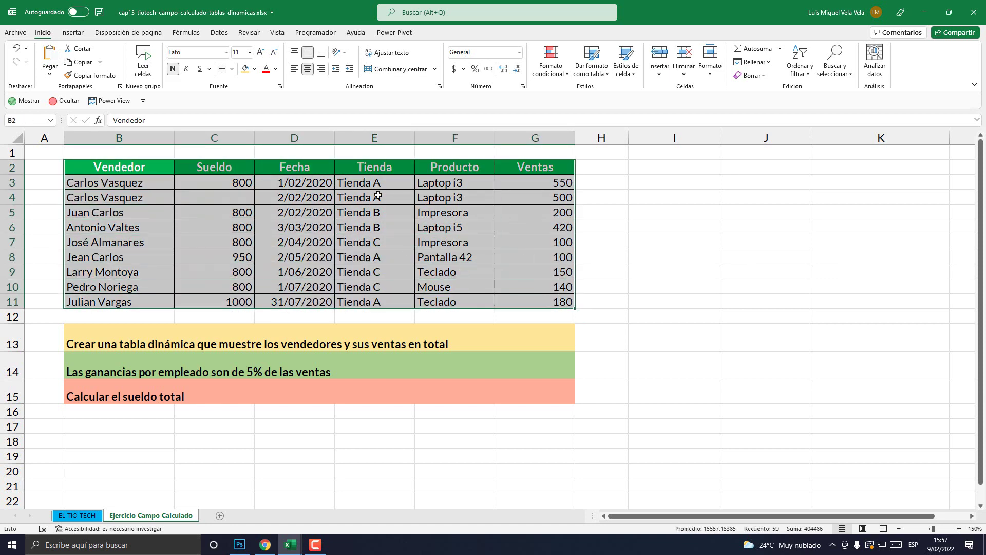
click(73, 33)
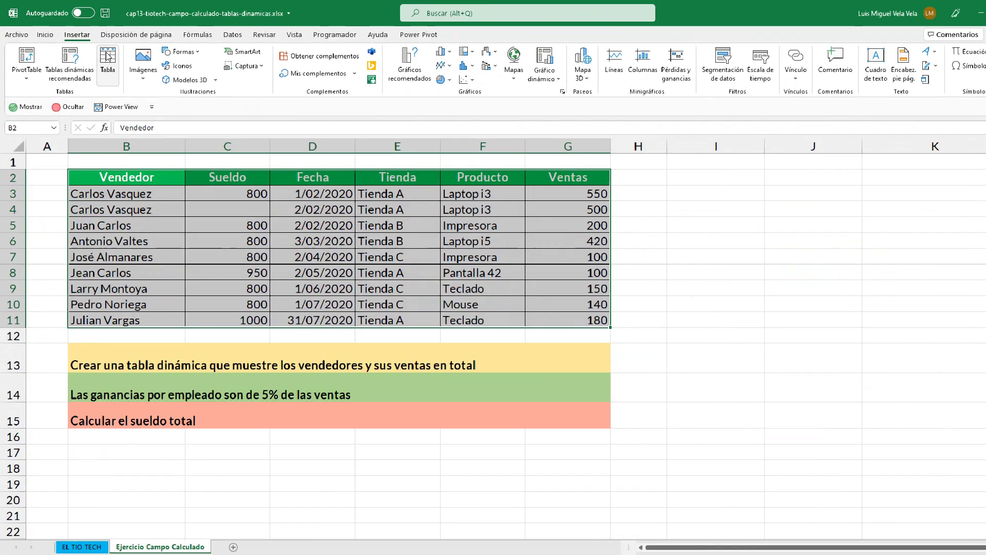
click(202, 118)
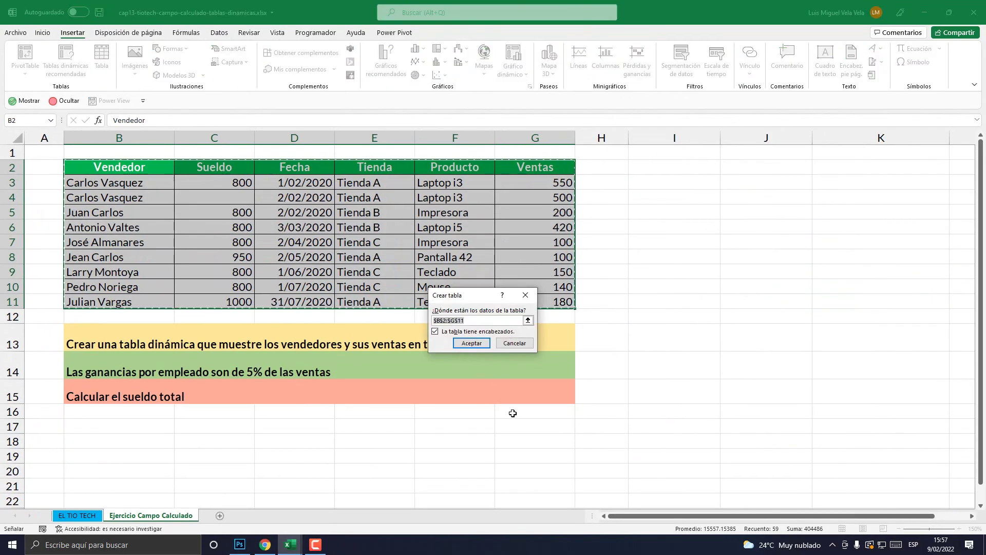
click(479, 345)
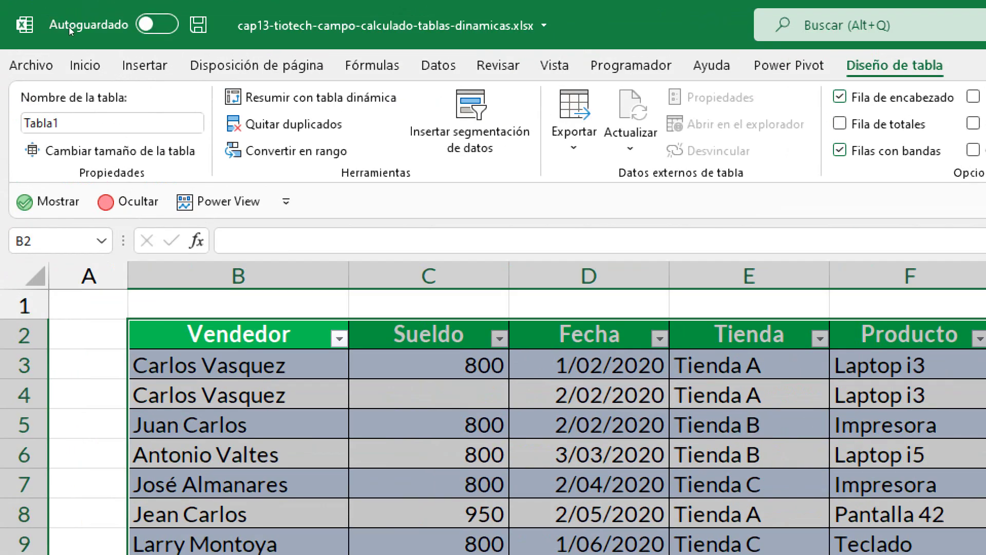
click(75, 34)
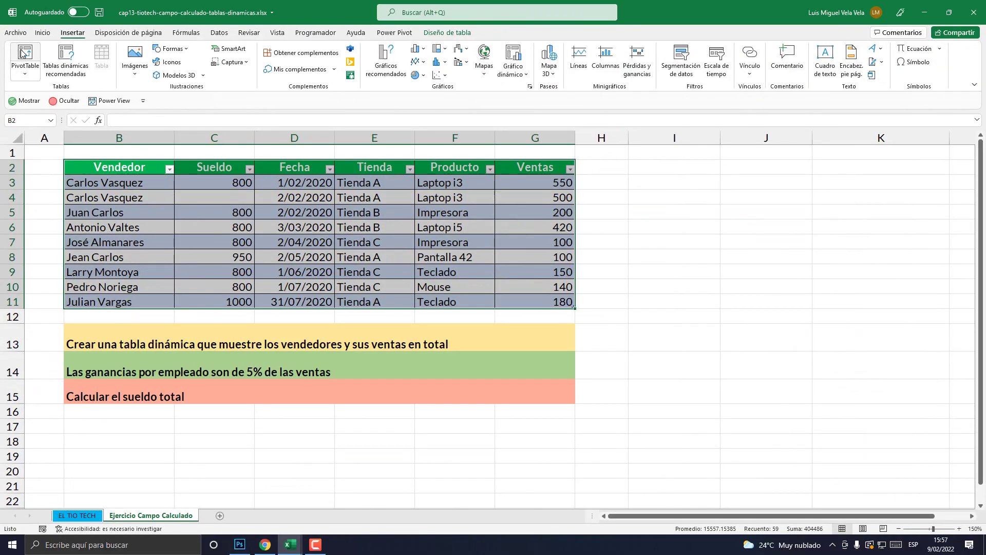
Insert a pivot table from Tabla1 on the existing sheet at cell I2.
click(22, 52)
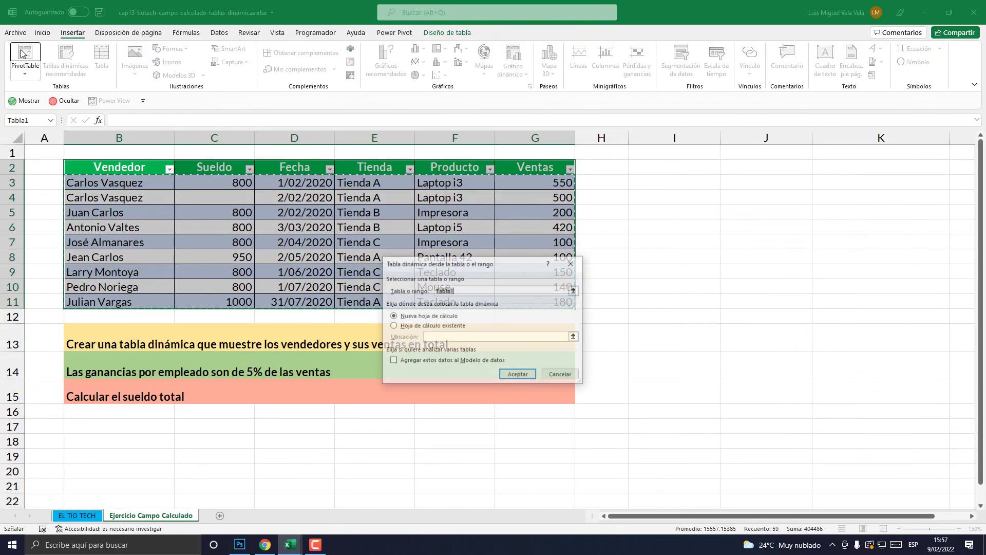
mouse_move(444, 262)
mouse_down()
mouse_move(526, 166)
mouse_move(394, 183)
mouse_up()
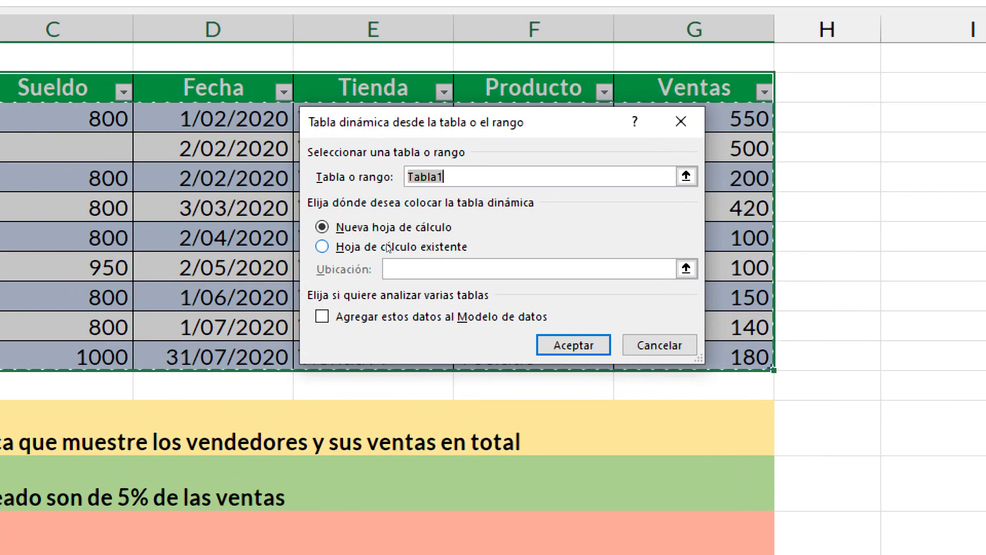
click(392, 247)
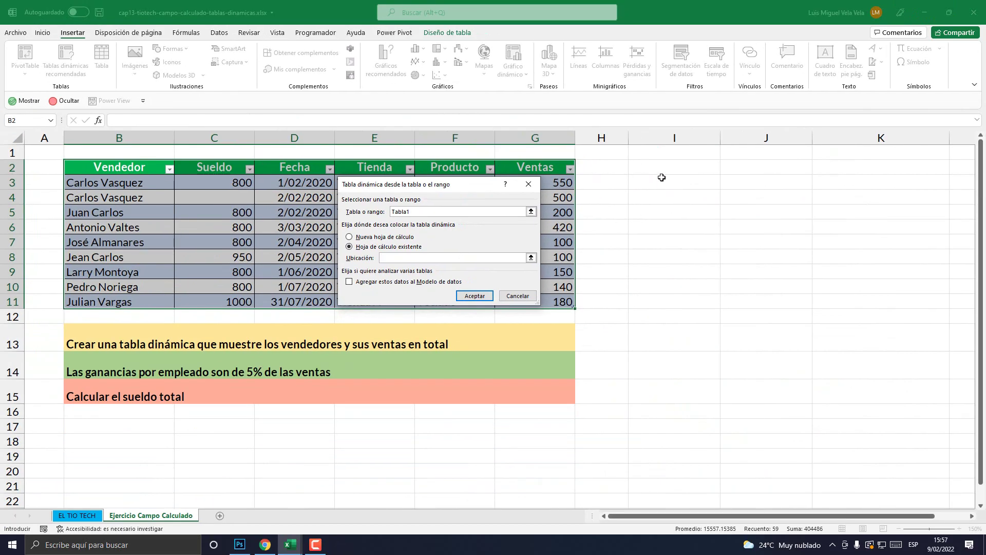
click(652, 167)
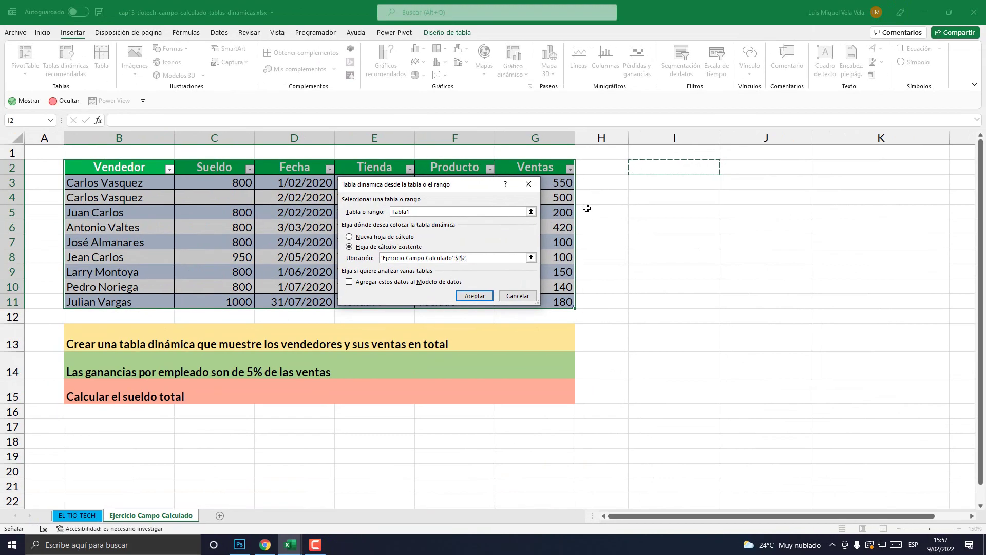
click(474, 297)
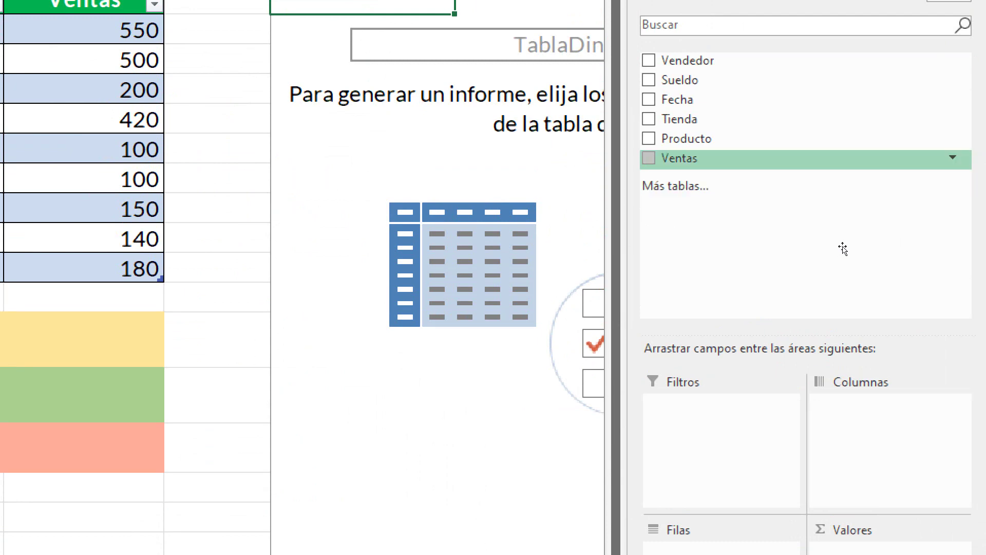
mouse_move(894, 246)
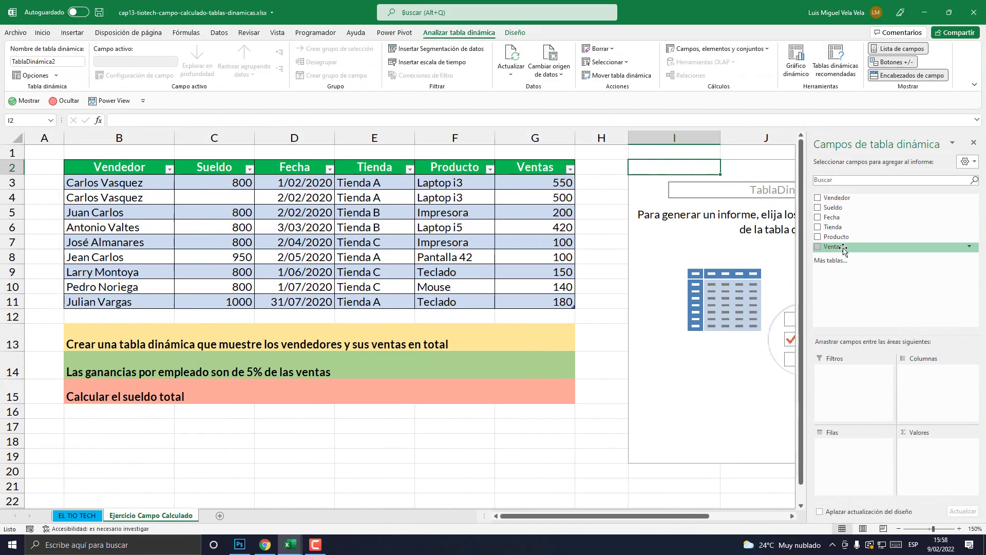
Build the pivot with Vendedor as row labels and Suma de Ventas as values.
drag(833, 247, 942, 467)
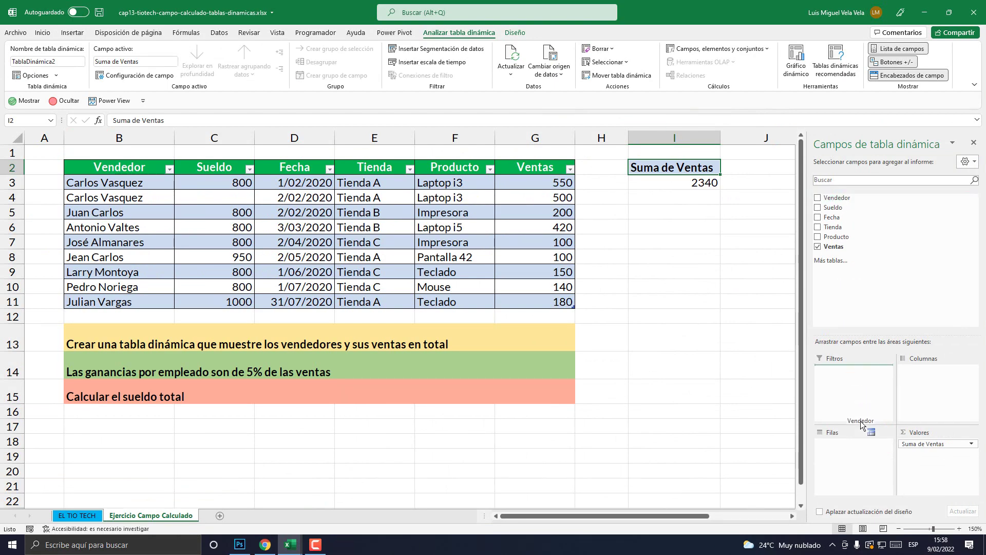
drag(845, 197, 856, 460)
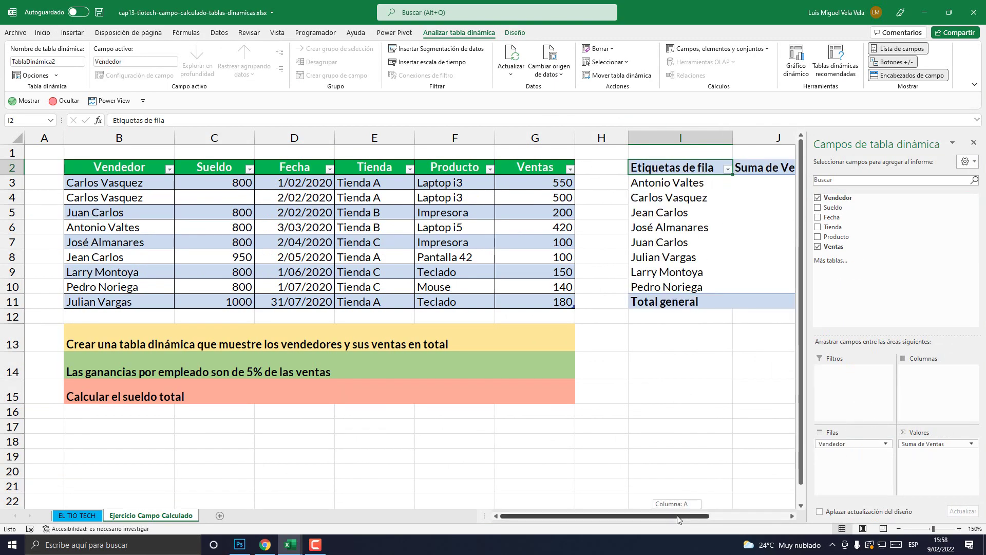
drag(684, 515, 736, 516)
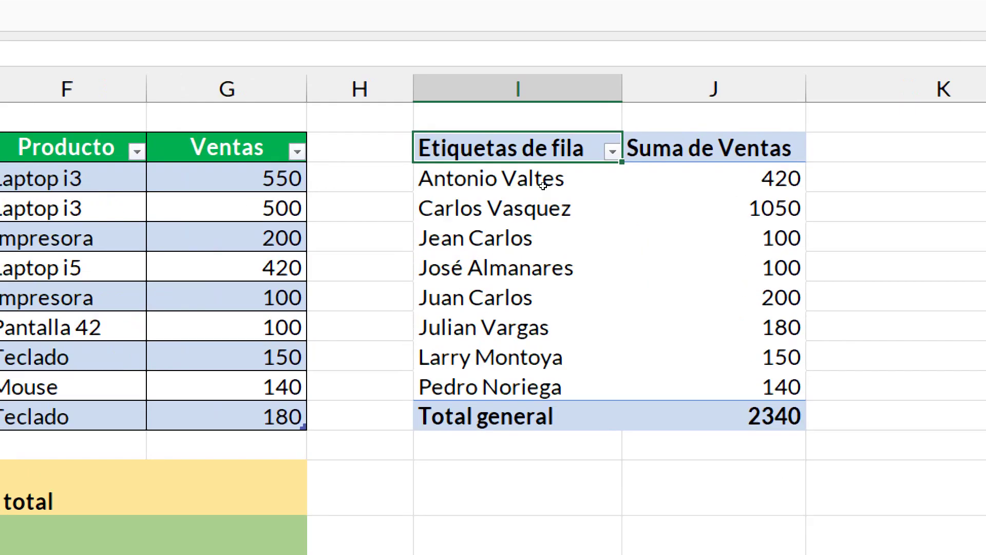
drag(543, 184, 536, 286)
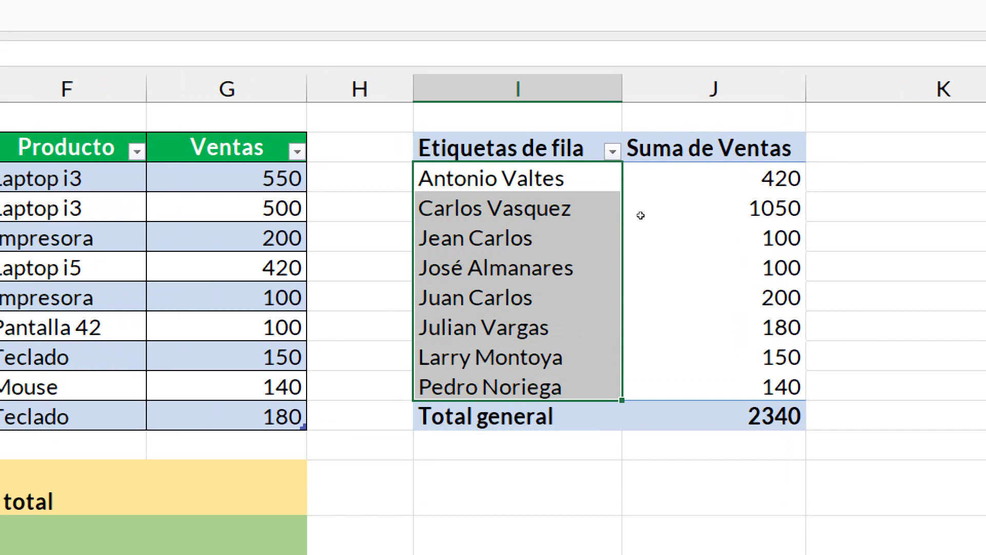
drag(653, 183, 640, 285)
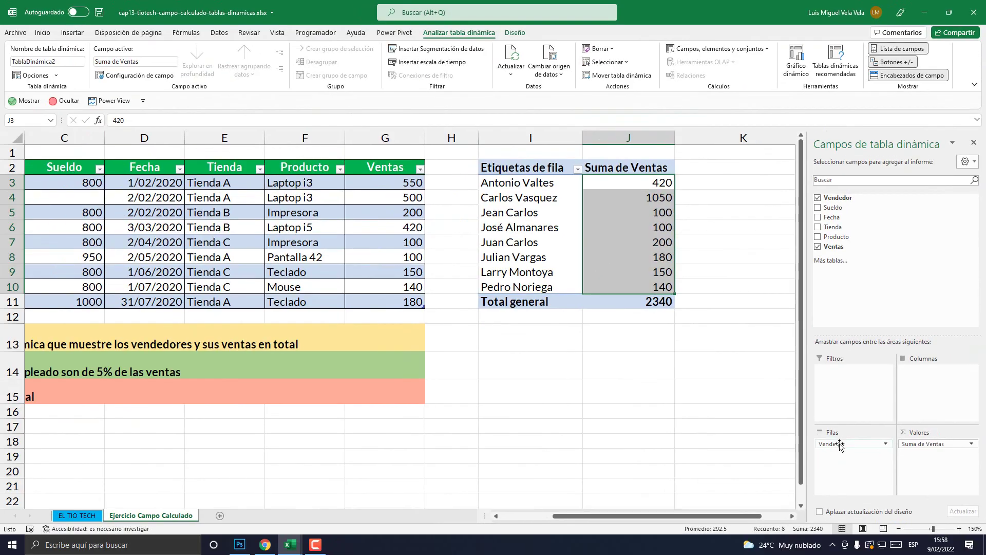
Try Vendedor as pivot columns, then move it back to rows.
drag(839, 444, 907, 398)
mouse_move(642, 516)
mouse_down()
mouse_move(744, 515)
mouse_move(675, 504)
mouse_up()
click(452, 198)
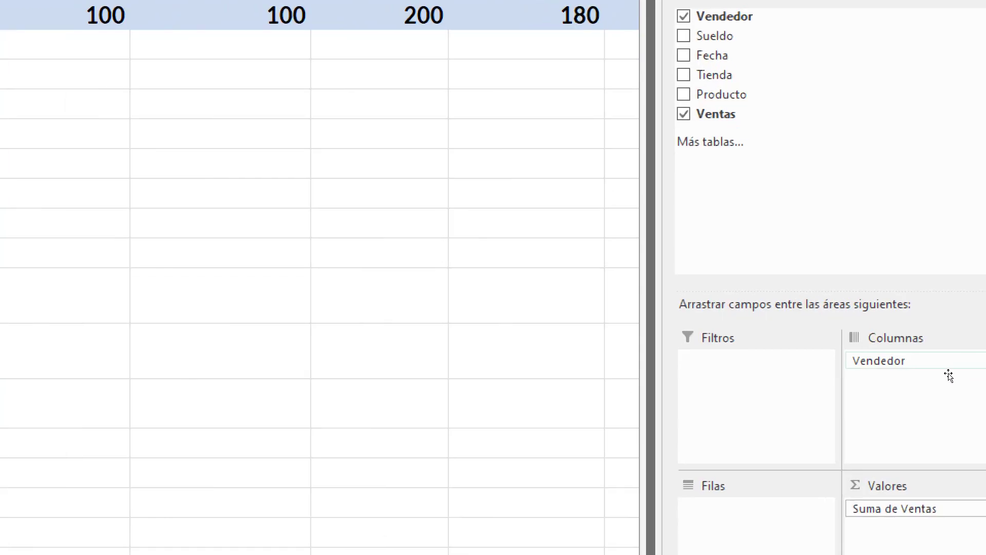
drag(949, 371, 889, 420)
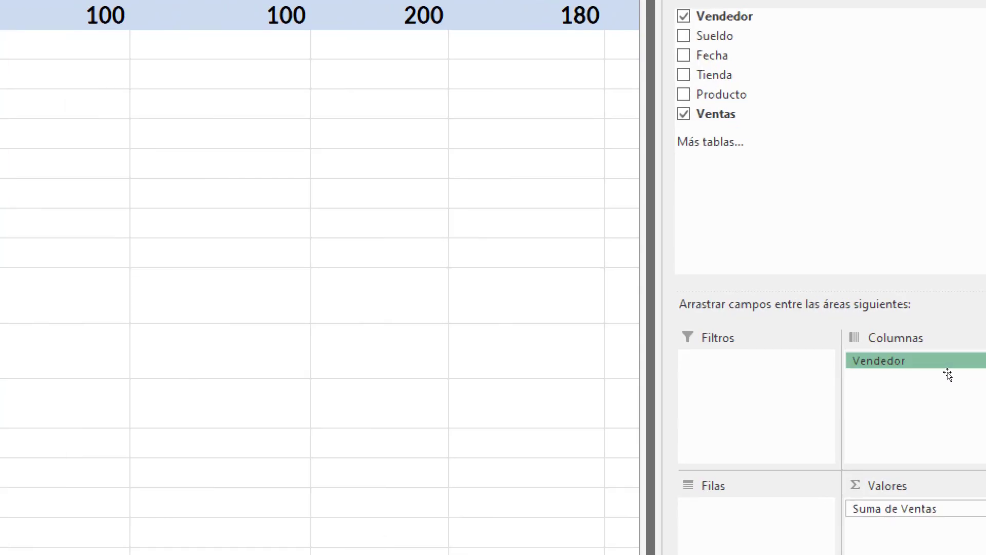
drag(827, 461, 829, 540)
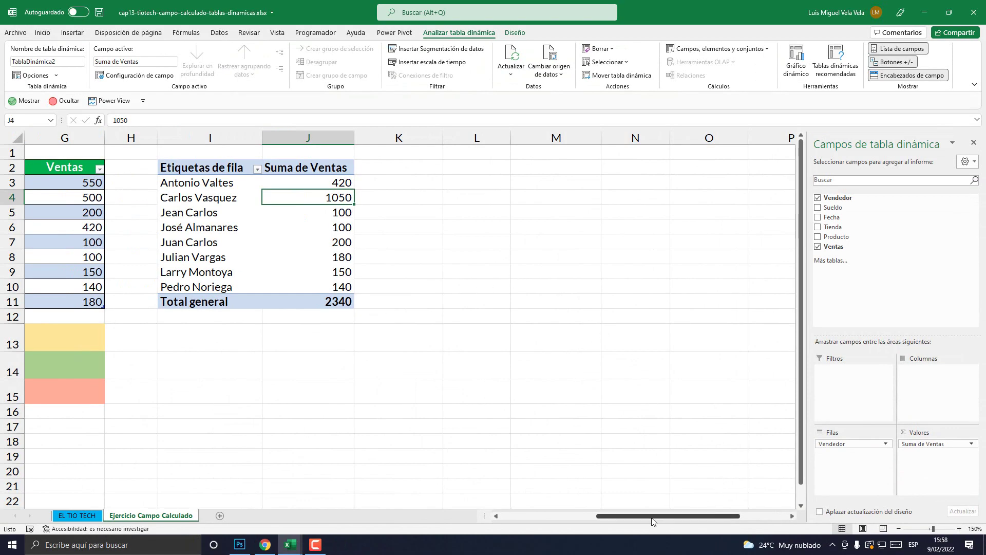
drag(651, 517, 566, 520)
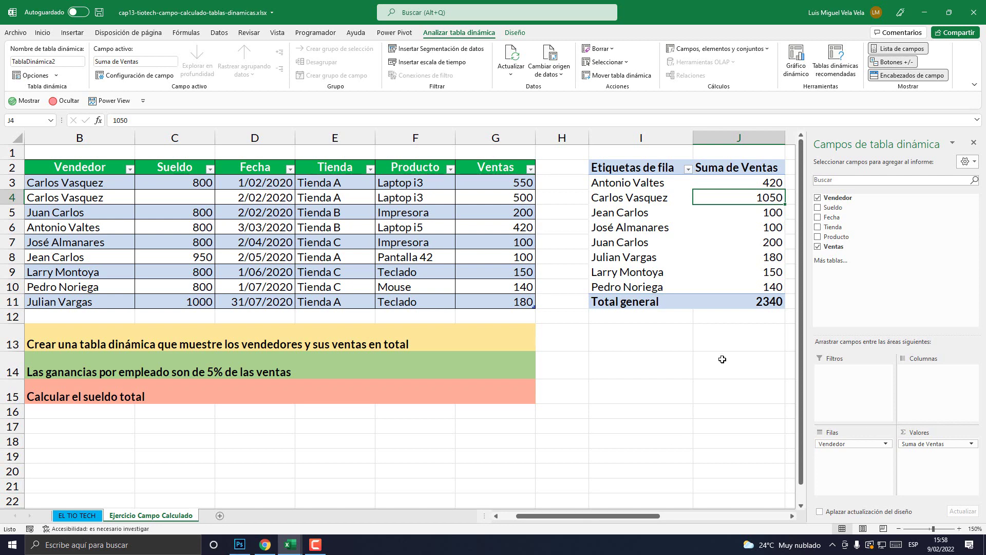
Narrow column H, hide the field list and select the row 14 note B14:G14.
drag(588, 137, 560, 138)
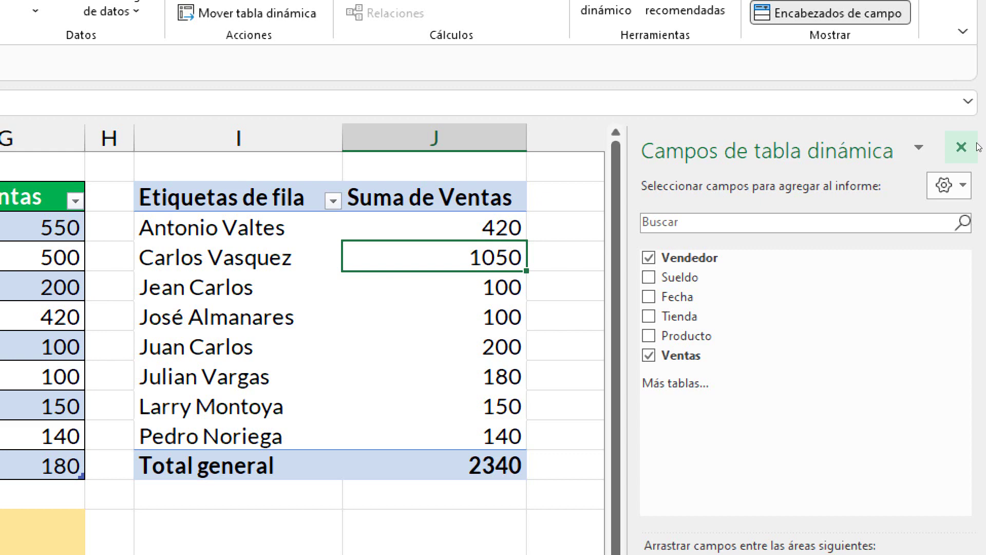
click(962, 147)
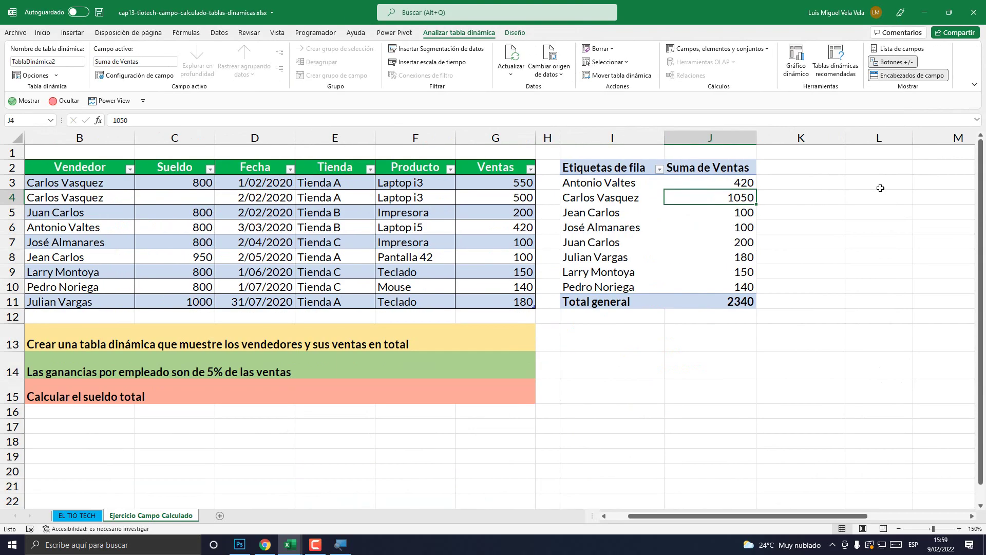
click(637, 210)
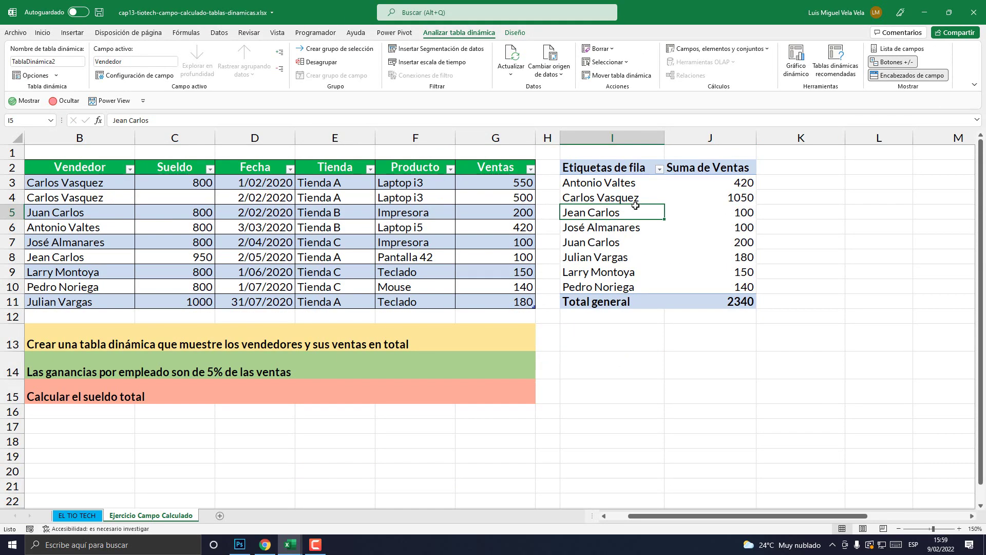
drag(709, 516, 688, 516)
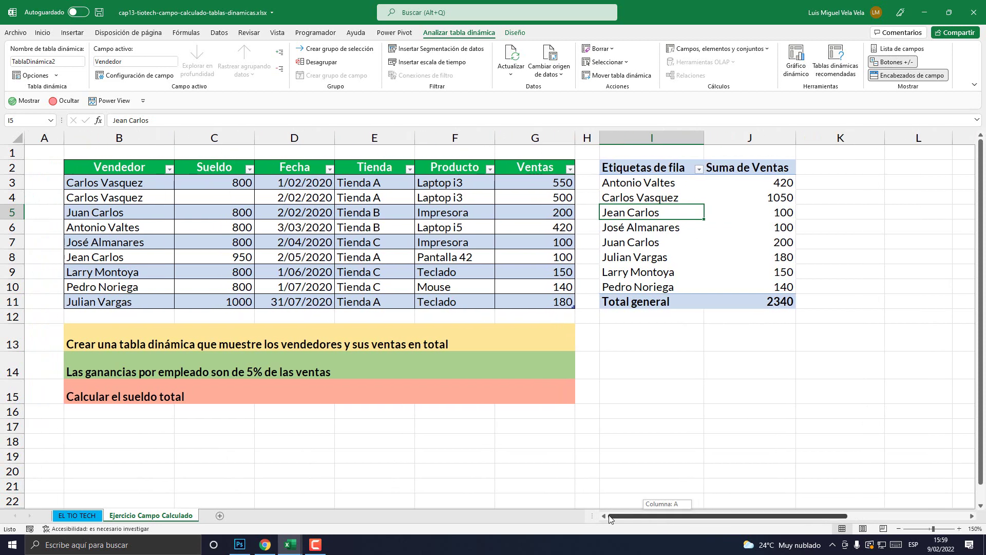
drag(139, 367, 118, 365)
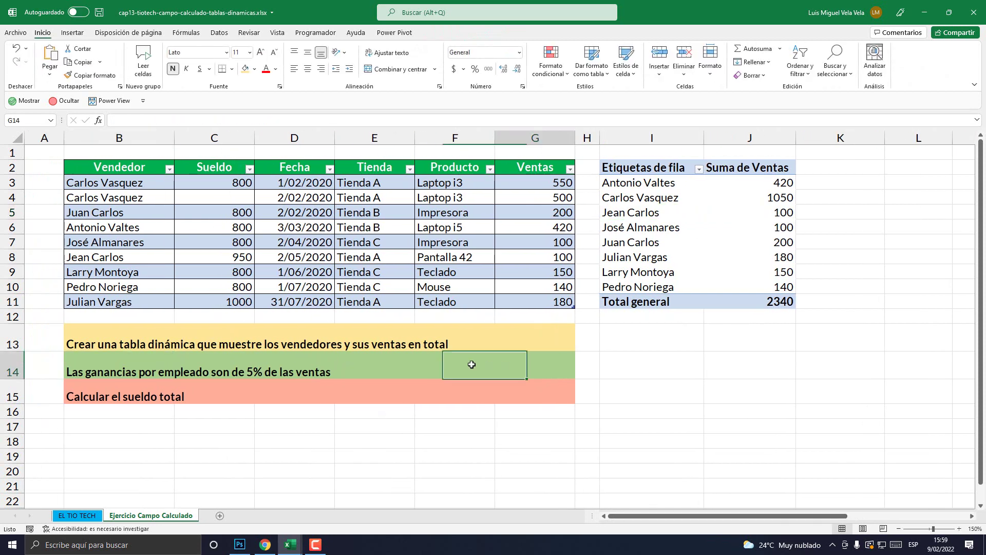
Fill the row 14 note B14:G14 with orange-red.
click(254, 69)
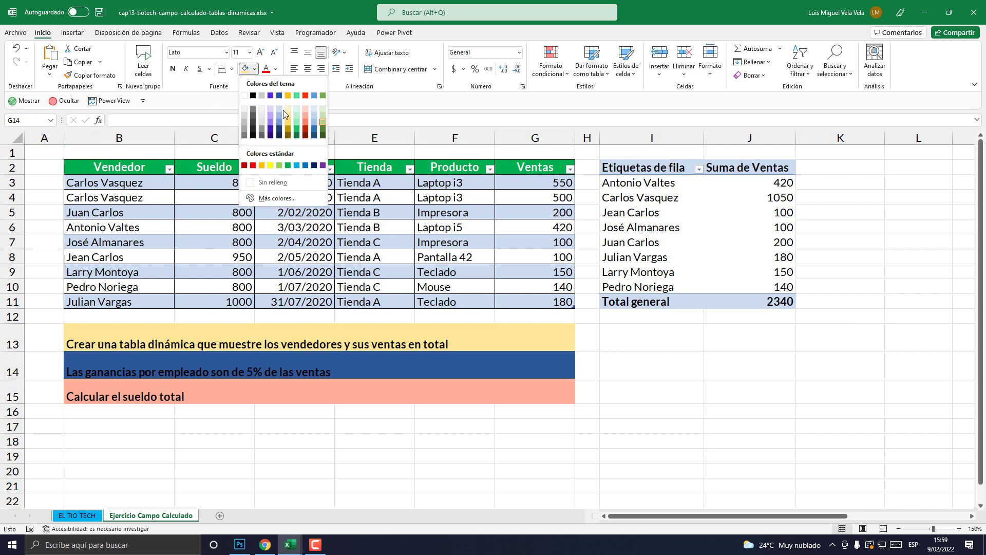
click(306, 95)
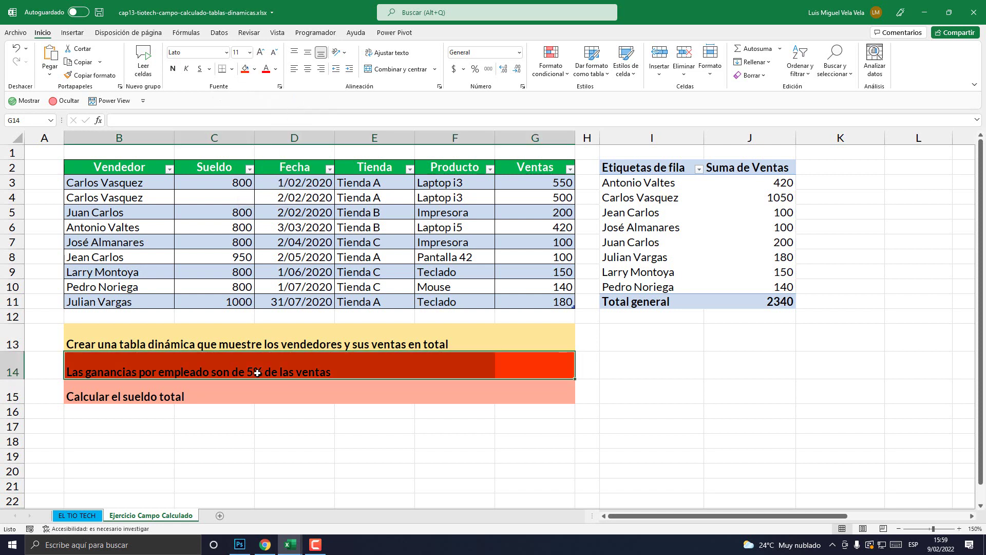
click(119, 427)
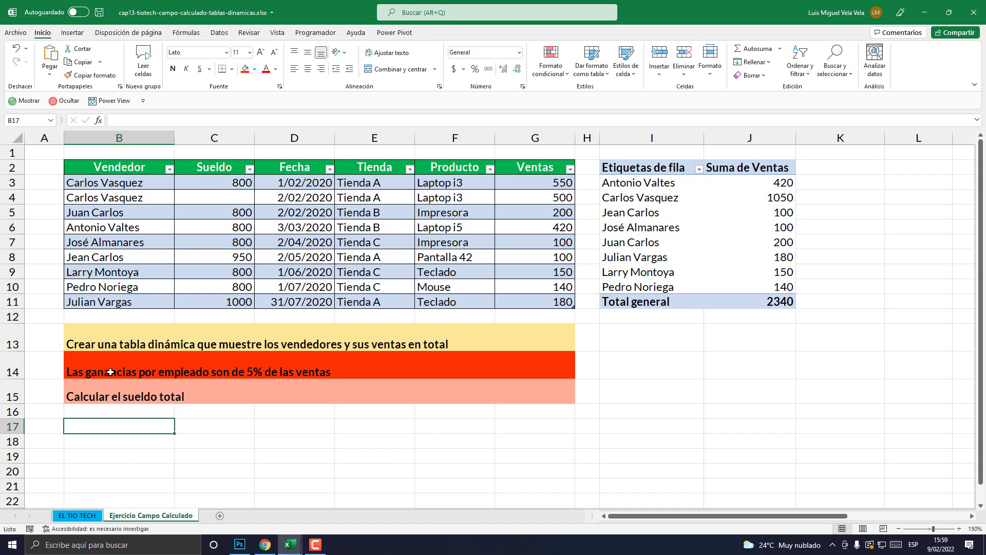
Check the sellers' Suma de Ventas values (420, 200, 1050) and show the PivotTable Analyze commands.
click(778, 191)
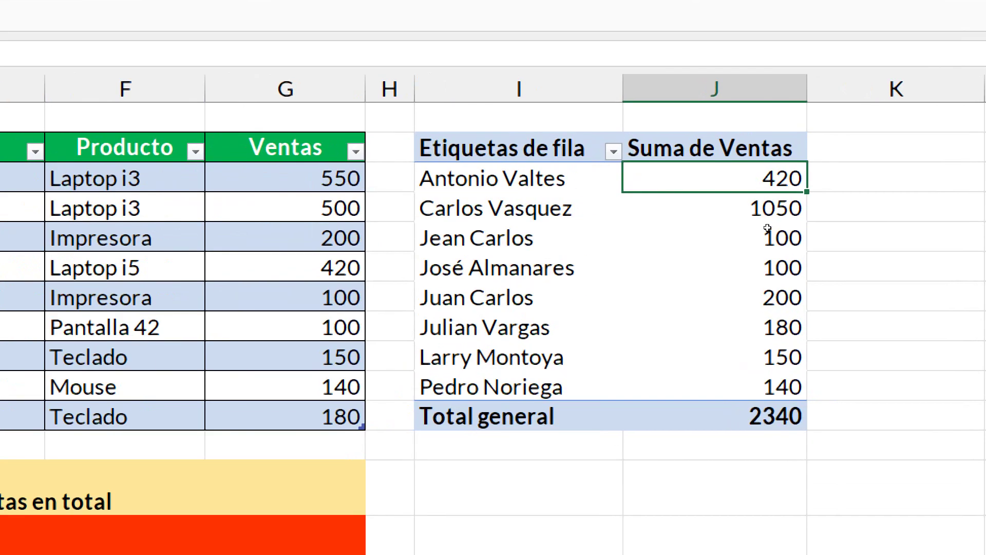
key(Down)
key(Down)
key(Down)
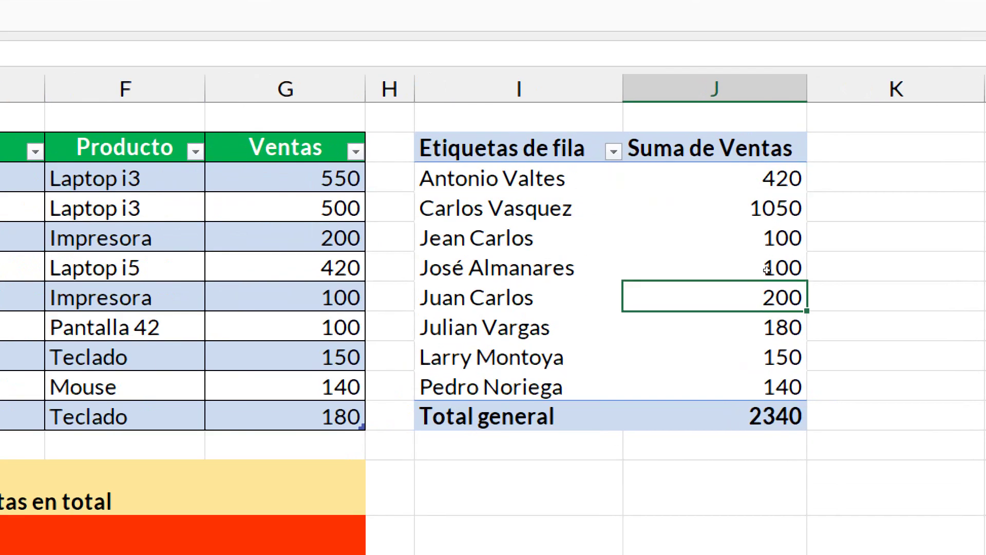
key(Down)
key(Down)
key(Up)
key(Up)
key(Up)
key(Up)
key(Up)
key(Down)
key(Down)
key(Down)
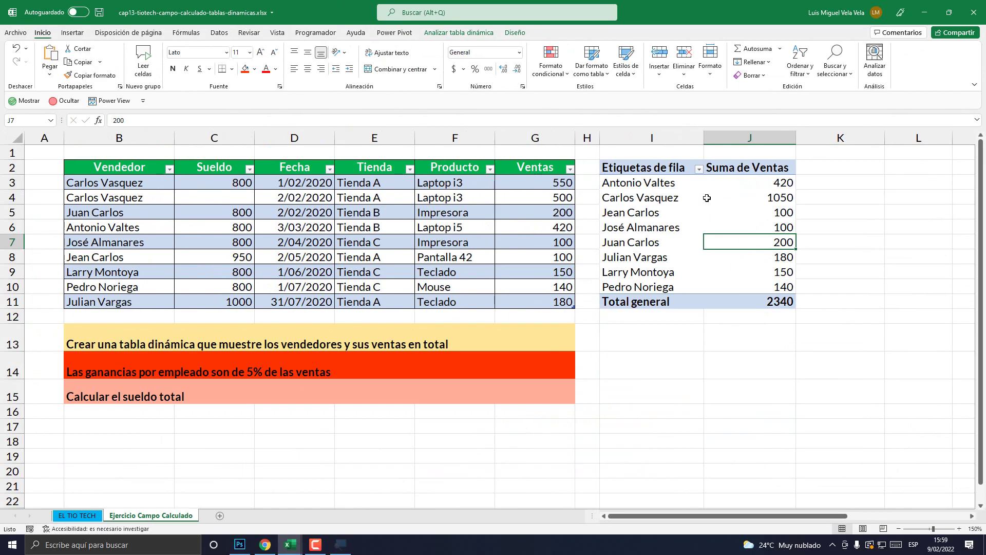
click(706, 197)
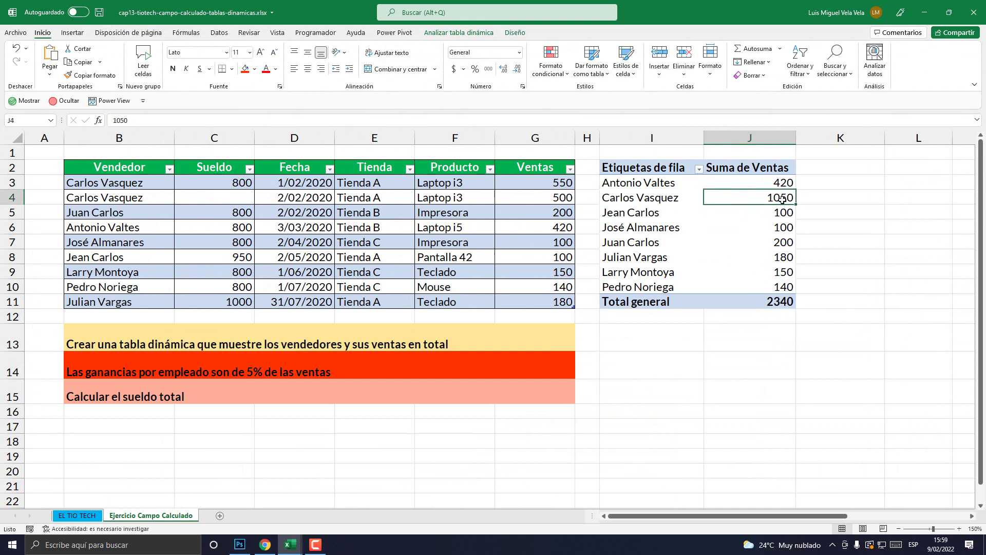
click(742, 237)
click(751, 203)
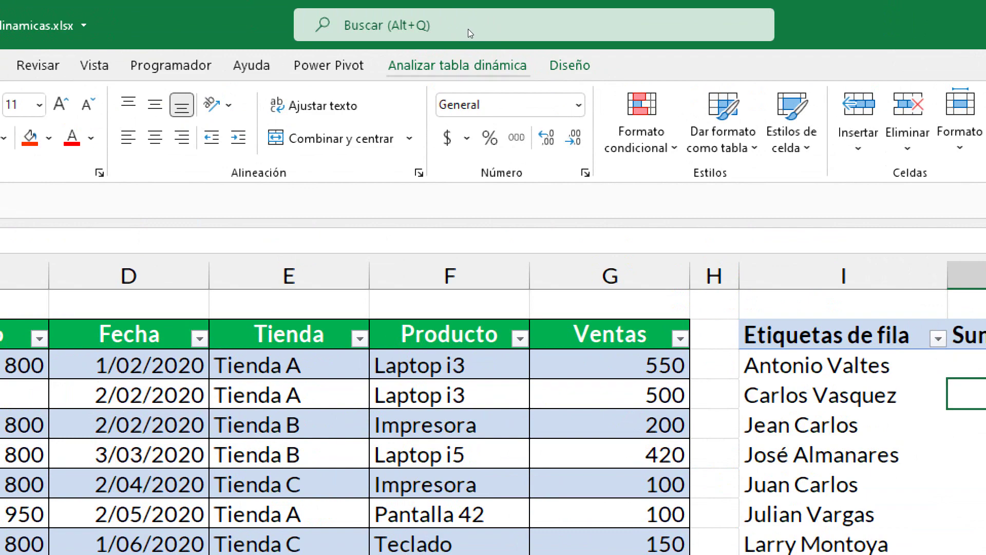
click(458, 66)
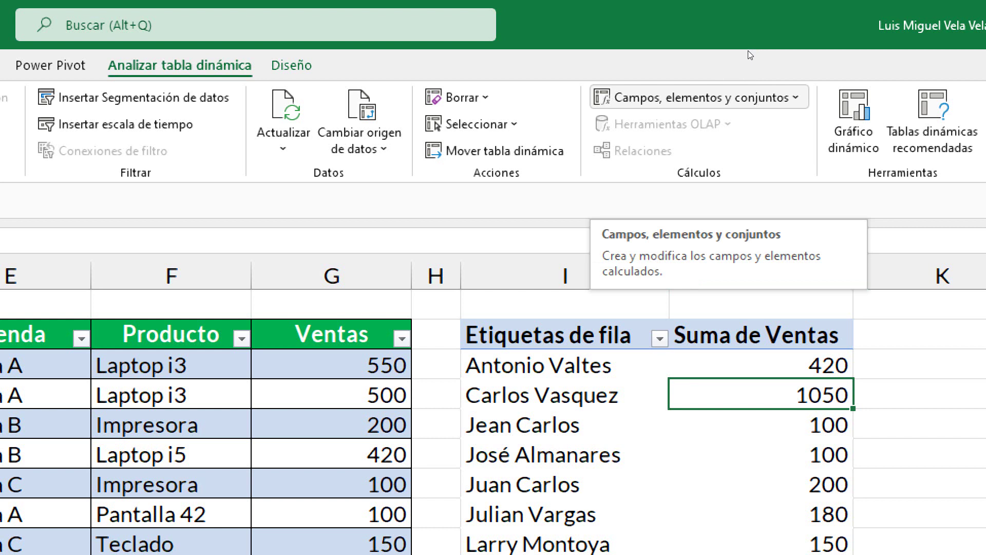
Choose Campo calculado from Campos, elementos y conjuntos.
click(699, 97)
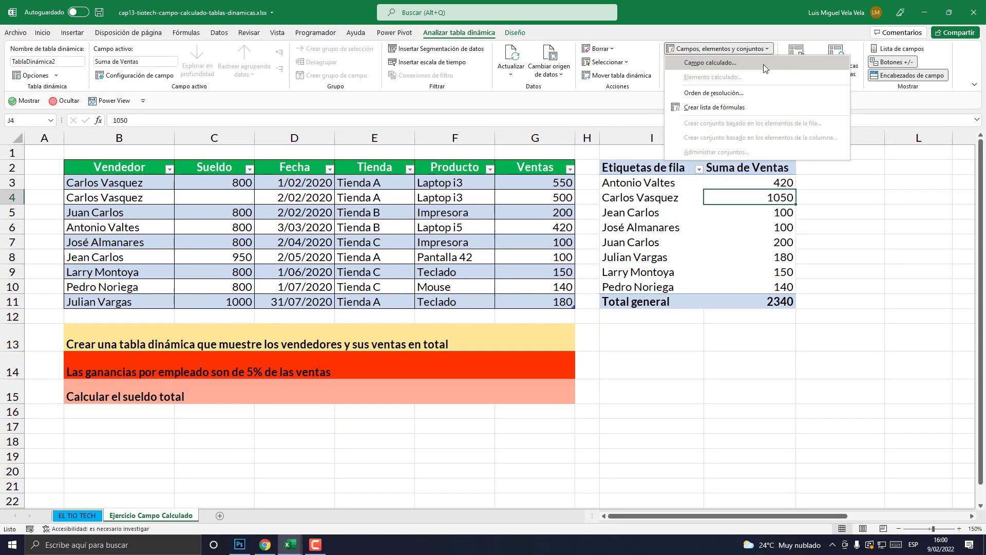
click(763, 63)
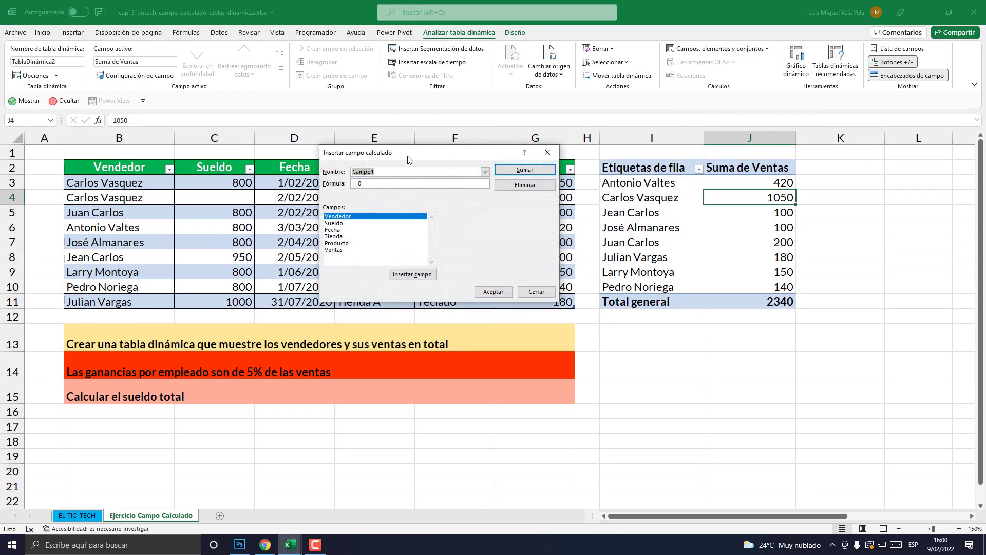
Name the new calculated field 'Ganancias al 5%'.
mouse_move(421, 160)
mouse_down()
mouse_move(548, 231)
mouse_move(650, 107)
mouse_move(507, 177)
mouse_move(676, 205)
mouse_move(482, 127)
mouse_move(425, 174)
mouse_up()
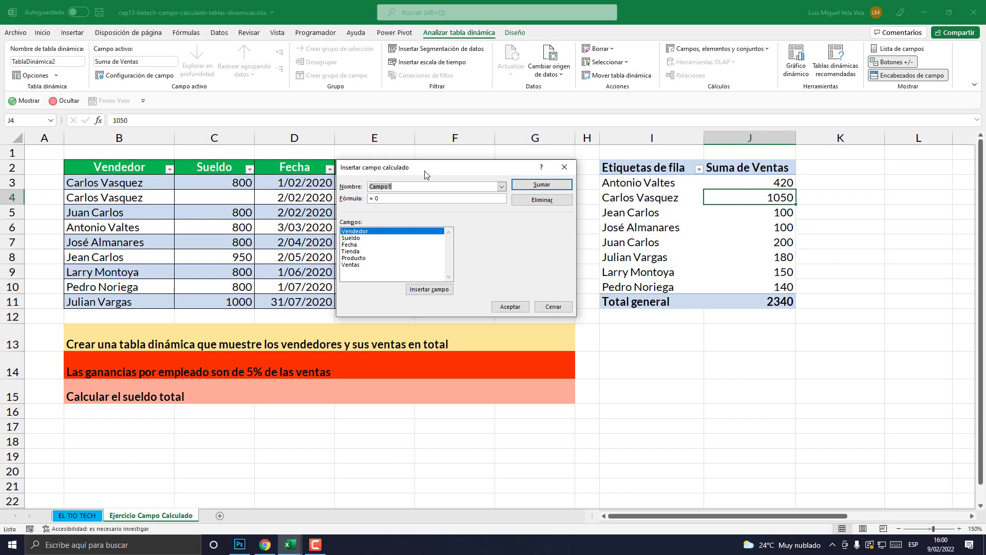
mouse_move(424, 174)
mouse_down()
mouse_move(650, 290)
mouse_move(640, 262)
mouse_up()
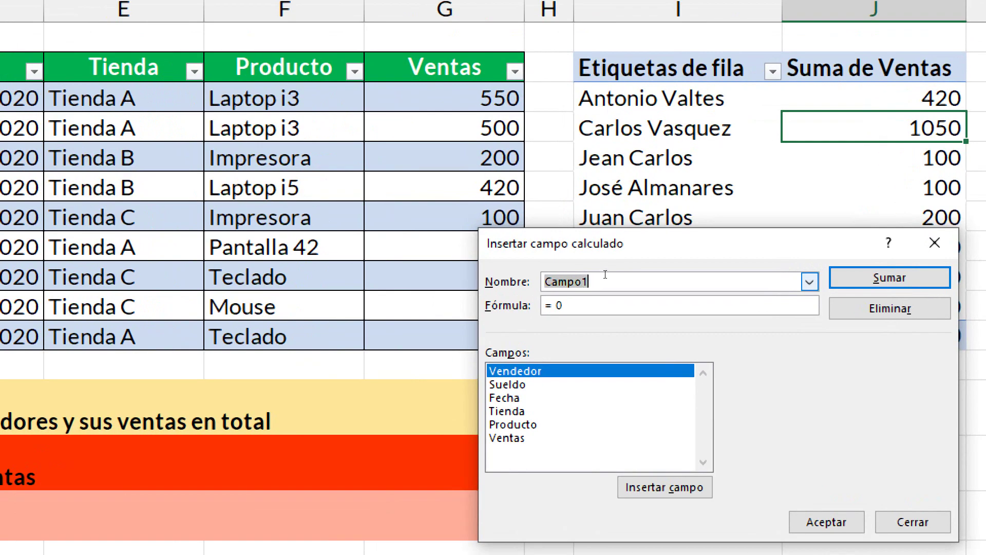
click(615, 273)
drag(622, 256, 593, 163)
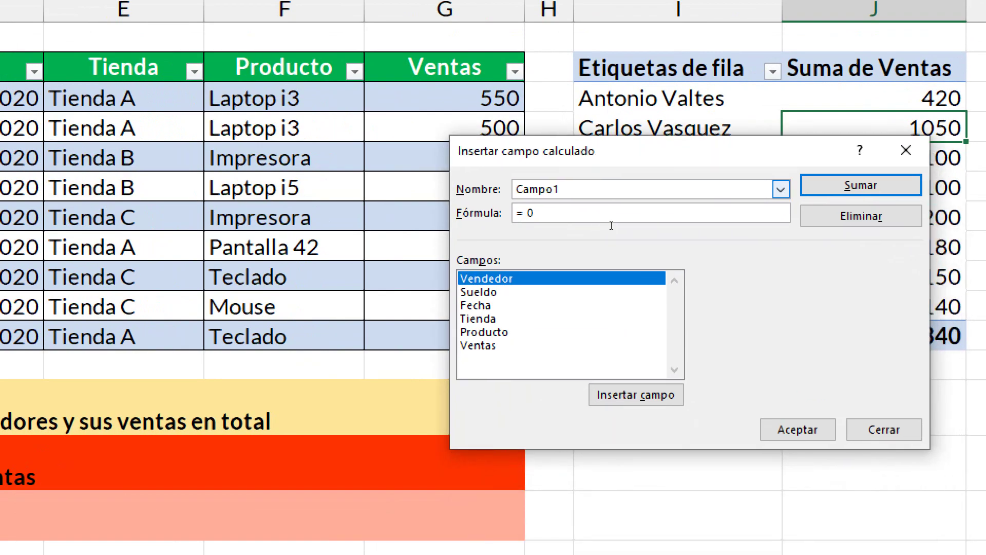
key(shift+Home)
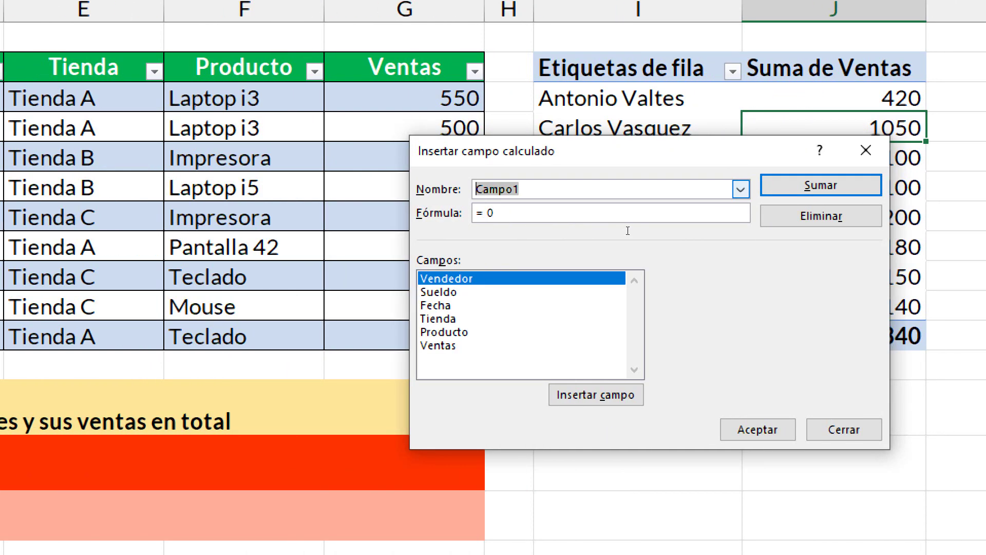
text(Gan)
text(ascias )
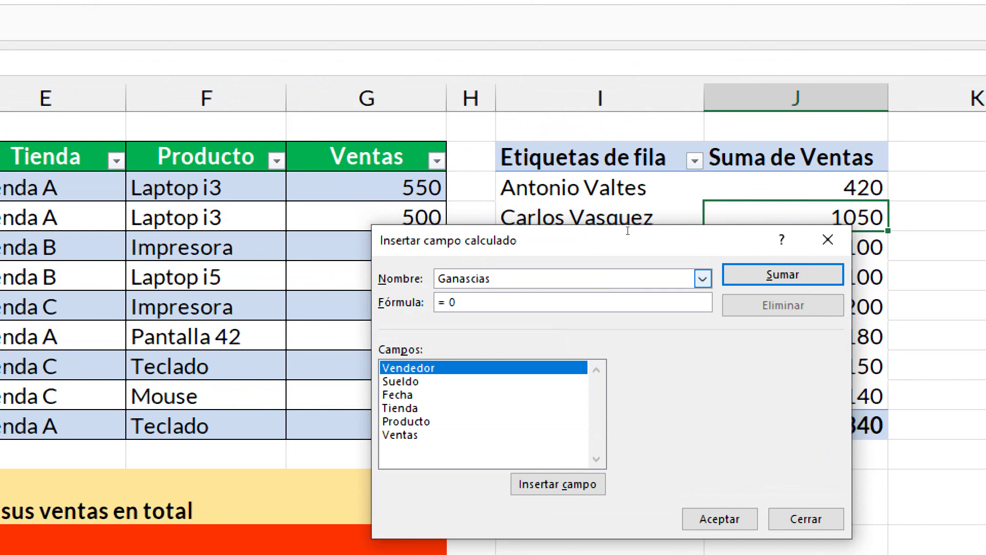
text(del 5%)
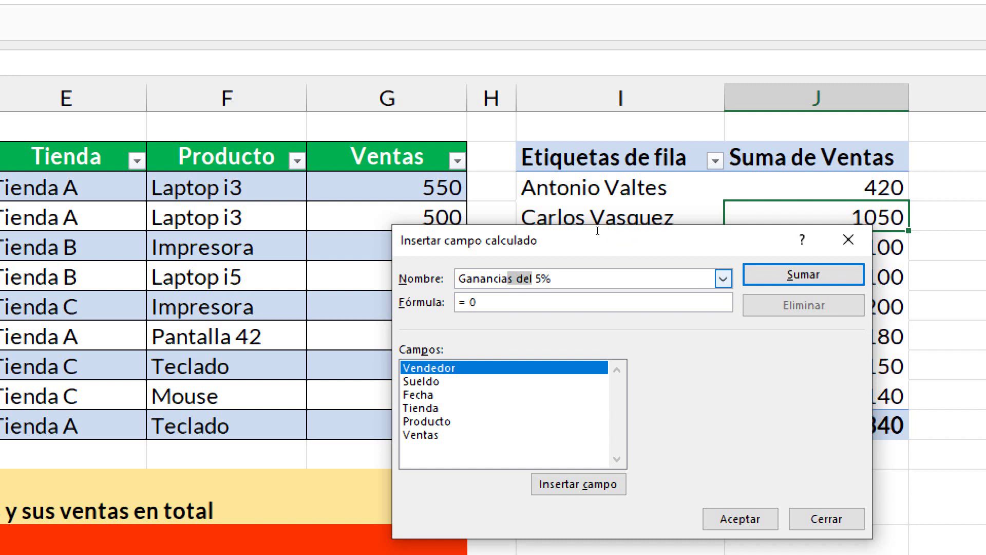
text(al)
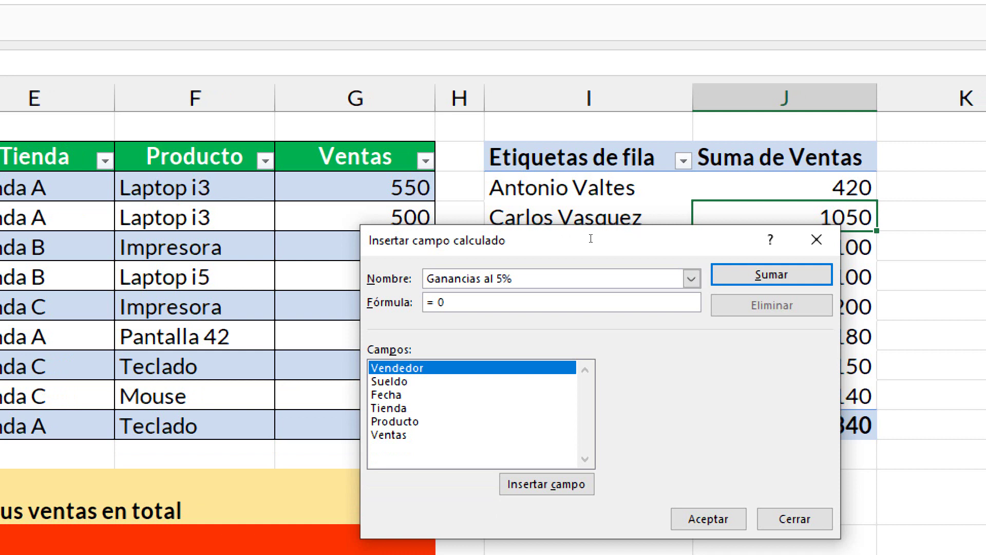
Enter the formula =Ventas*5% and add the field to the pivot.
key(Tab)
text(=)
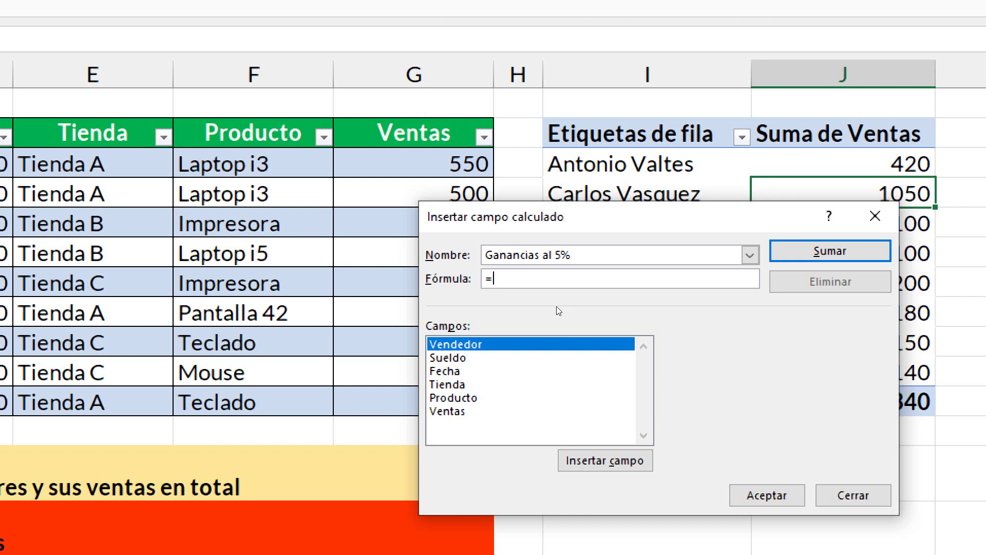
key(Tab)
key(End)
key(alt+c)
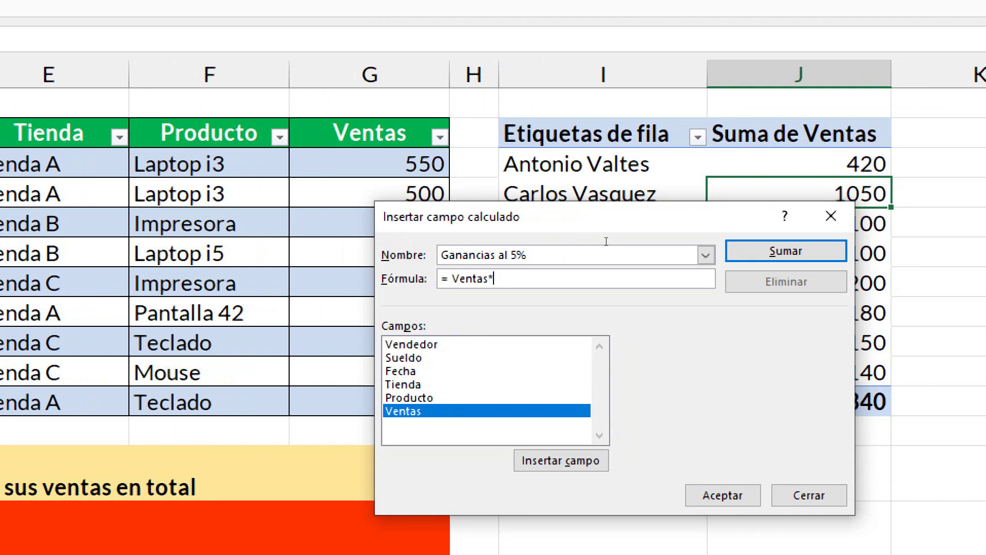
text(5)
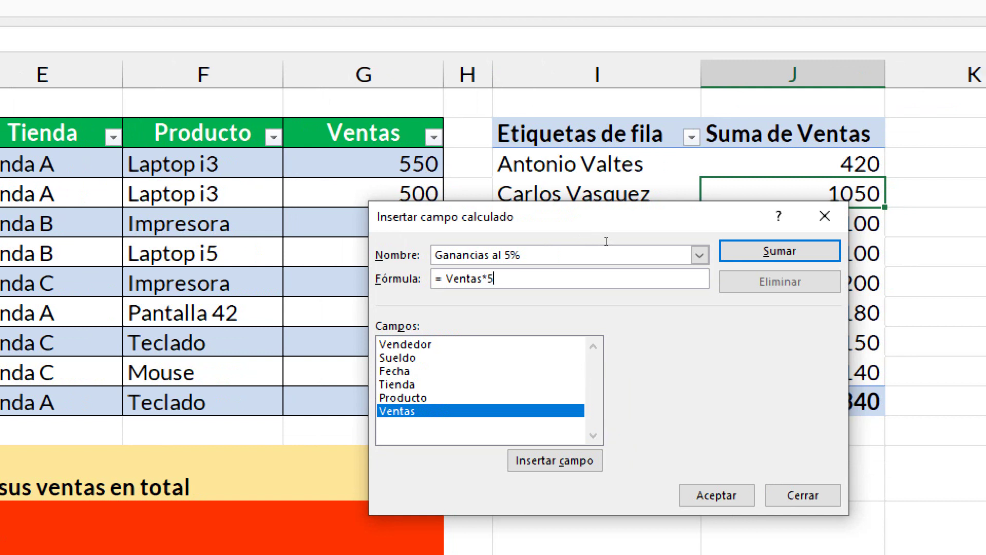
text(%)
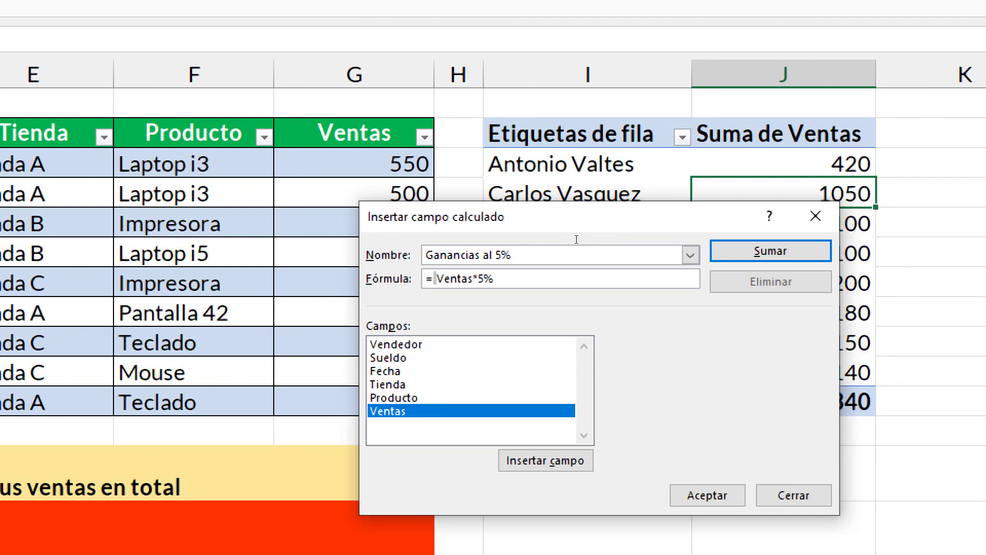
key(shift+Right)
key(shift+Right)
key(shift+Right)
key(shift+Right)
key(shift+Right)
key(shift+Right)
mouse_move(738, 213)
mouse_down()
mouse_move(602, 212)
mouse_move(687, 190)
mouse_up()
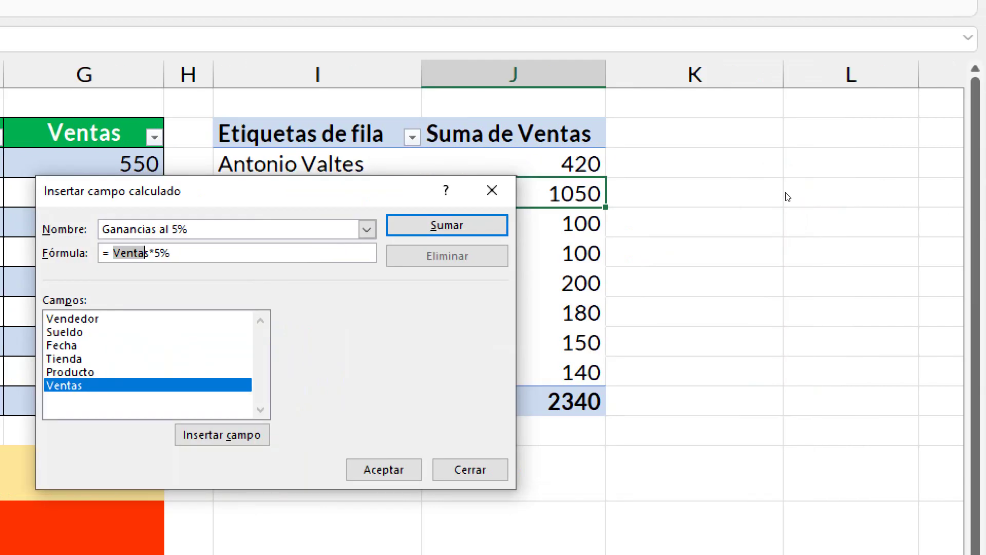
drag(789, 203, 795, 222)
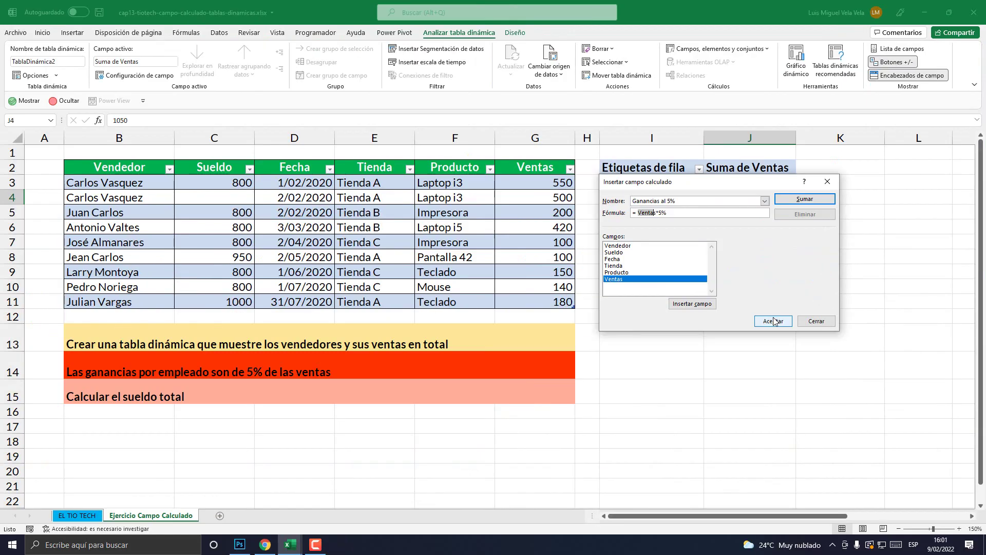
click(771, 321)
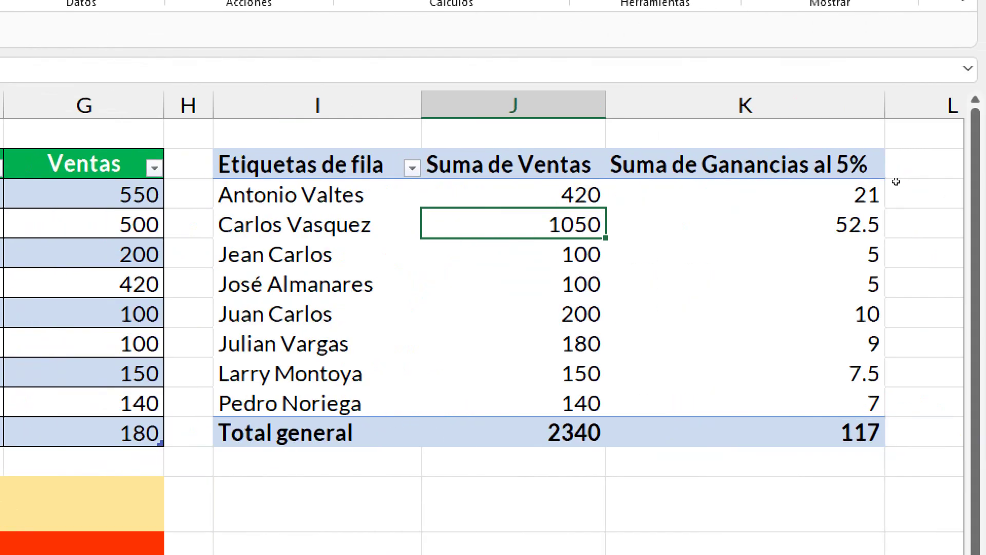
key(Up)
key(Right)
key(Down)
key(Down)
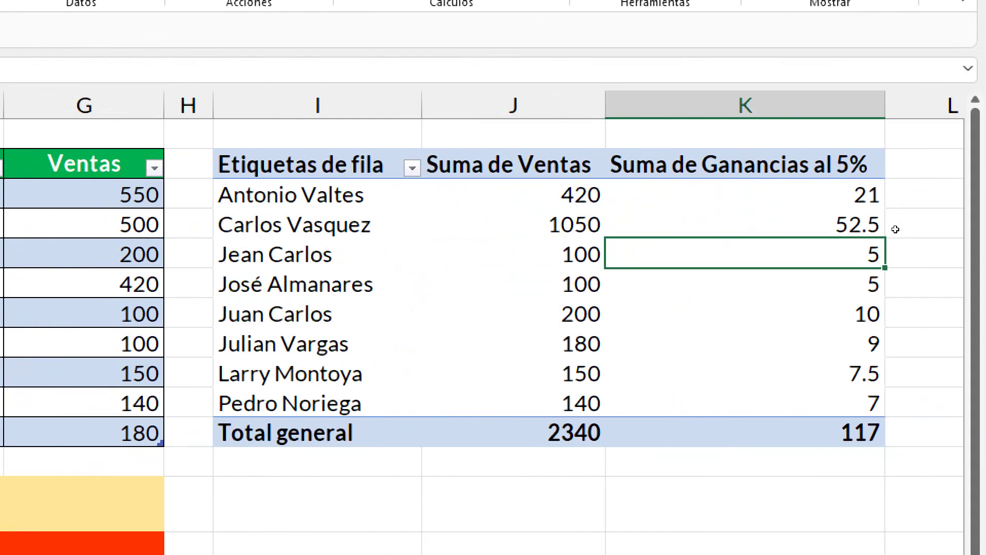
key(Up)
key(Up)
key(Left)
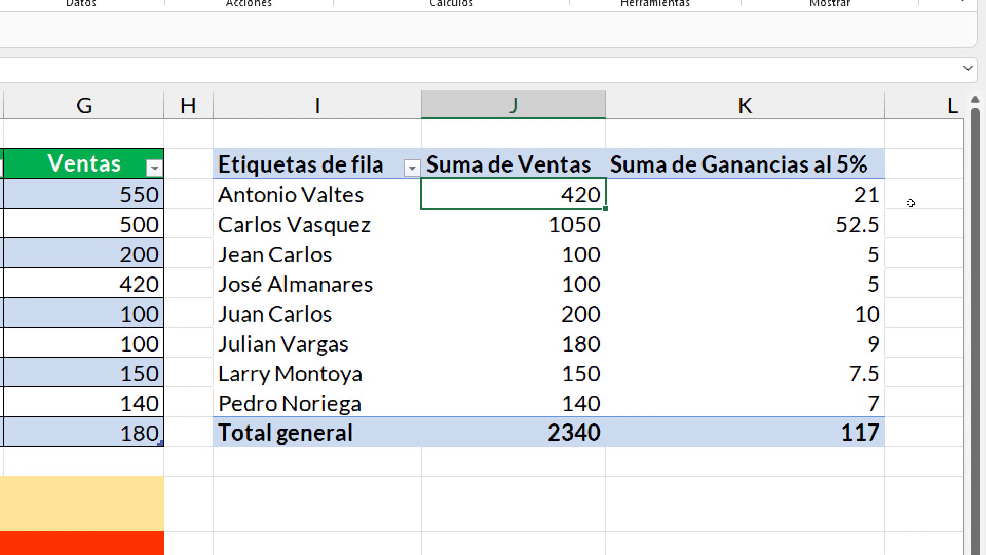
key(Right)
key(Down)
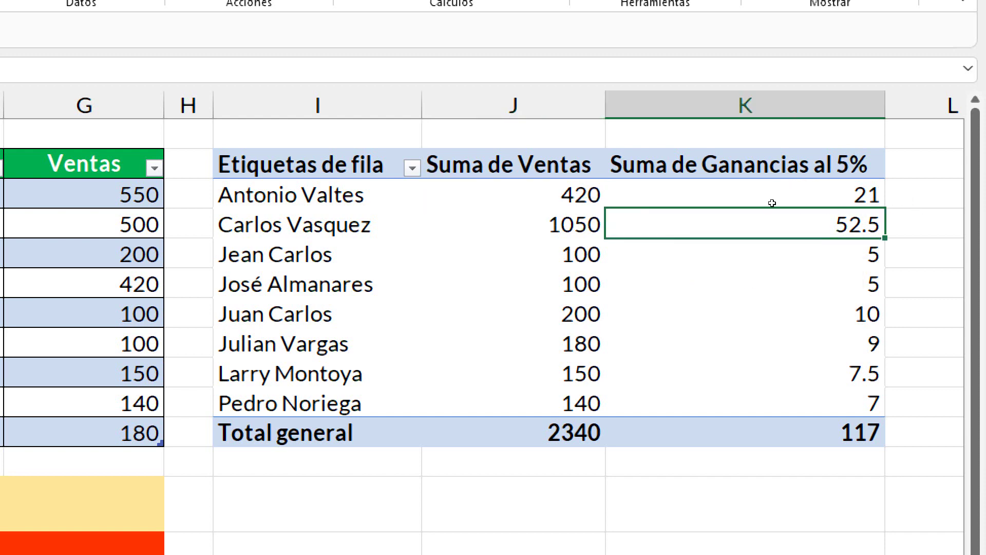
key(Left)
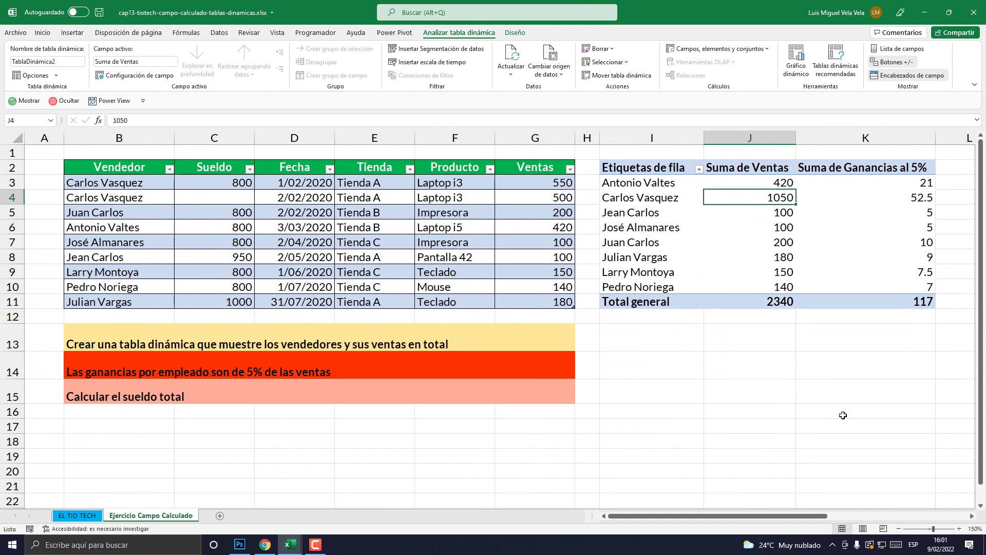
ctrl+scroll(760, 384, up, 5)
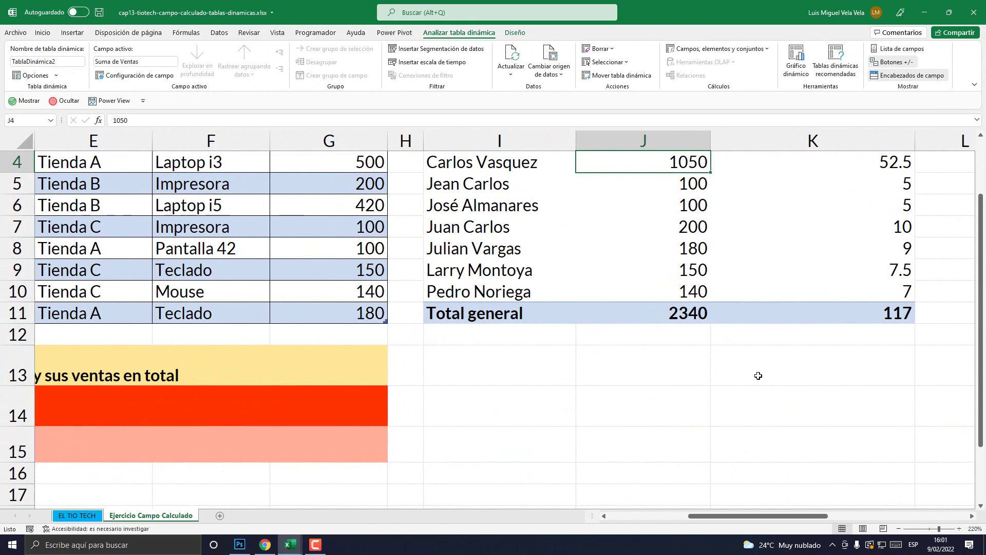
Enter test values 420, 100 and 5 into J15:K16 below the pivot.
click(627, 321)
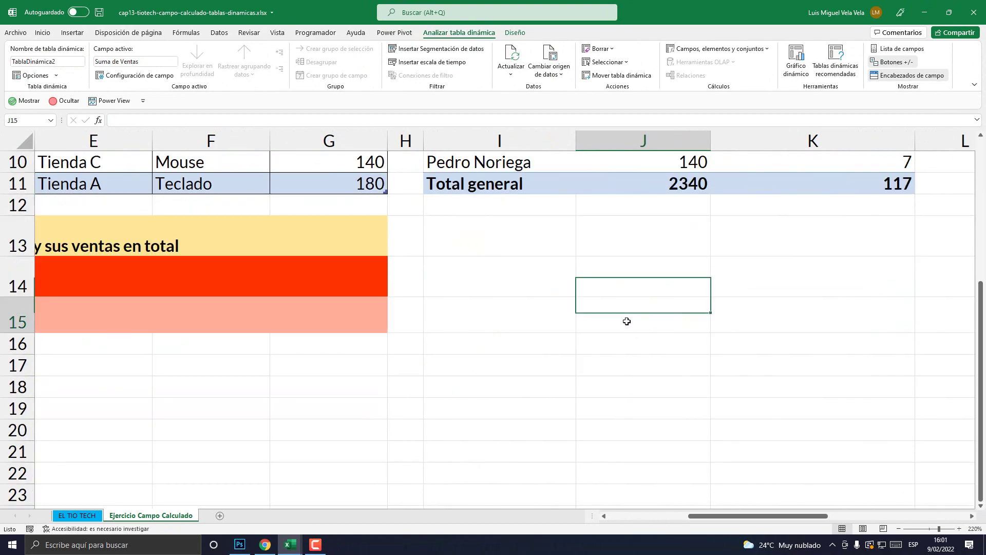
text(420)
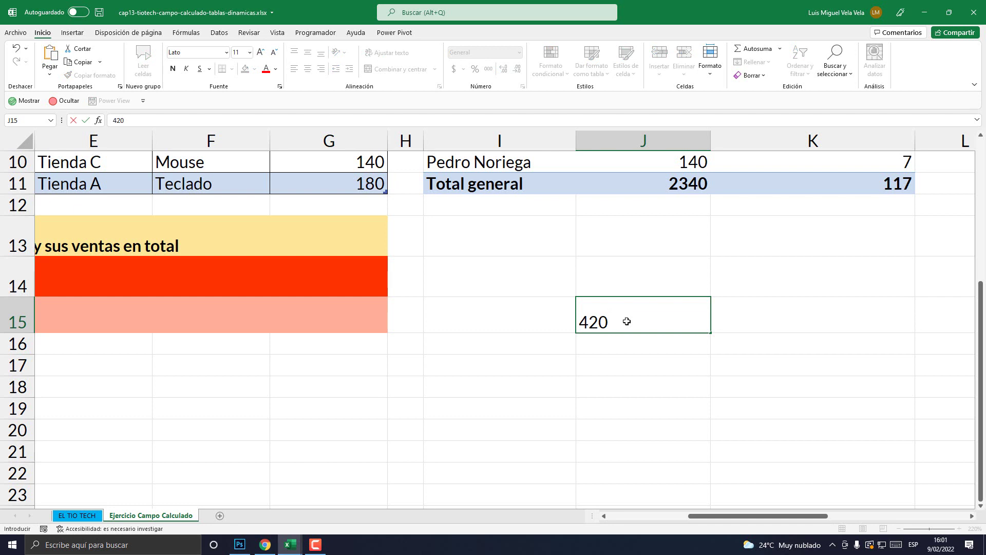
key(Tab)
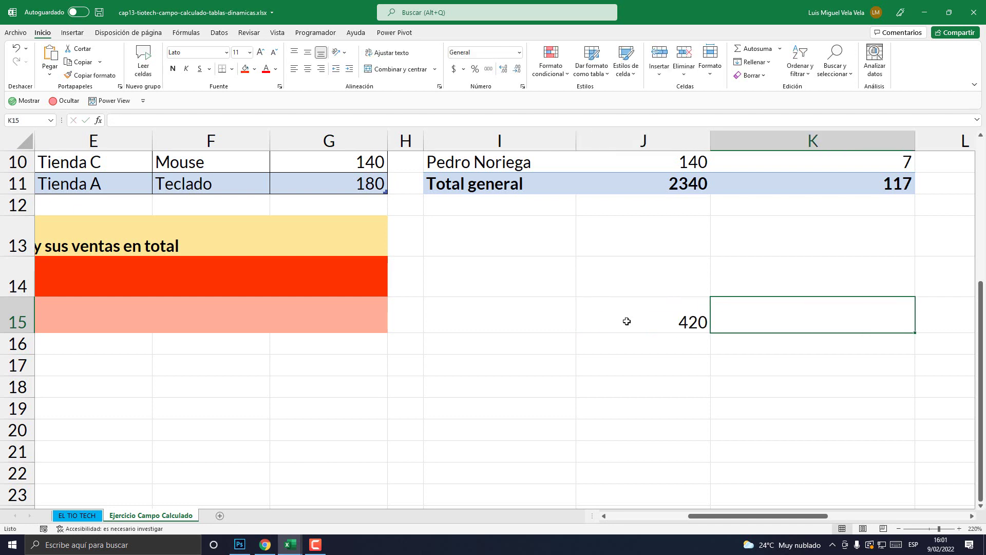
text(100)
click(745, 349)
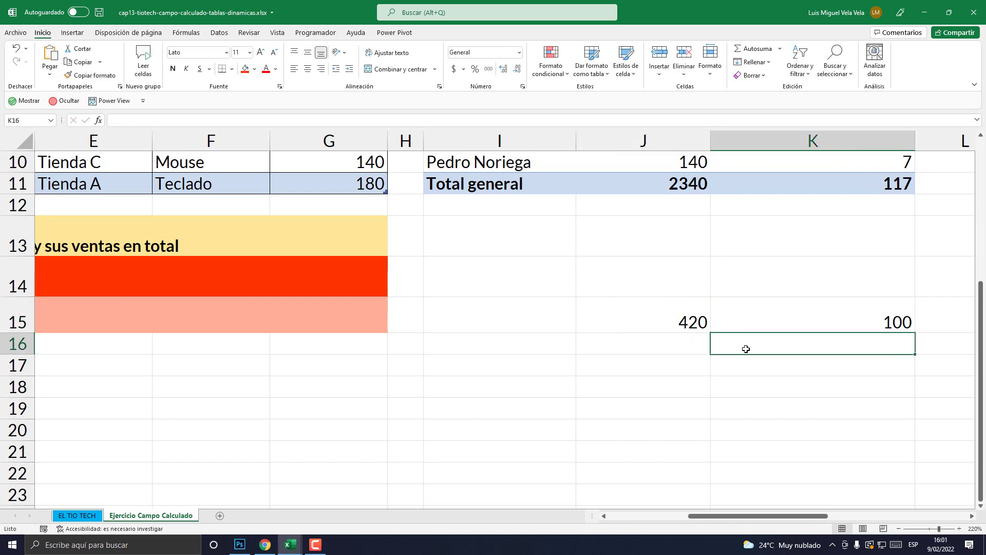
text(5)
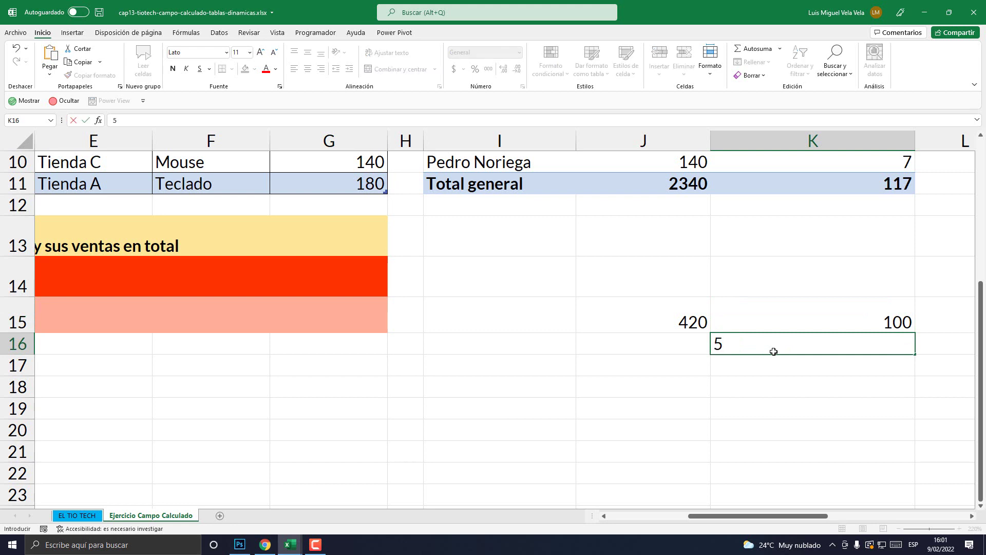
click(701, 343)
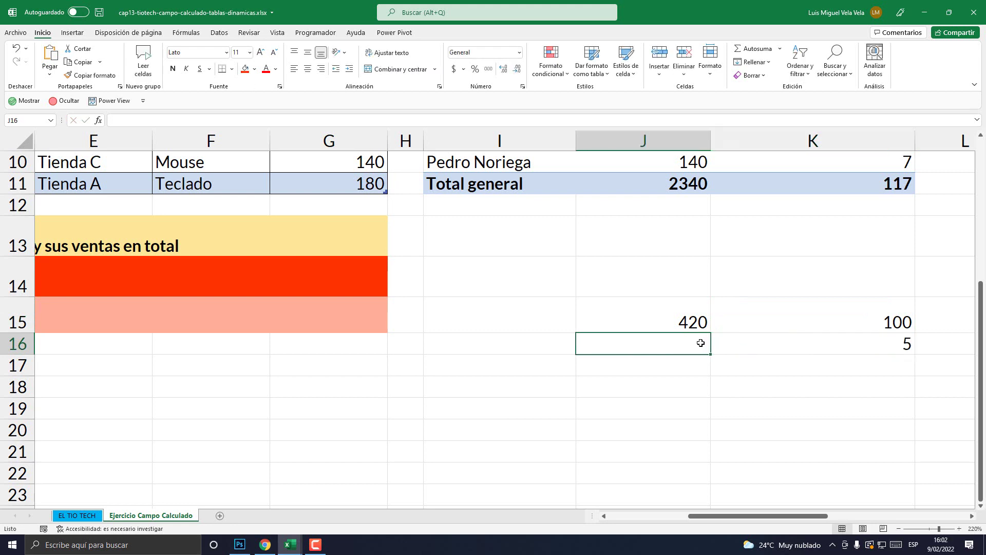
Enter =J15*K16/K15 in J16, giving 21.
text(=)
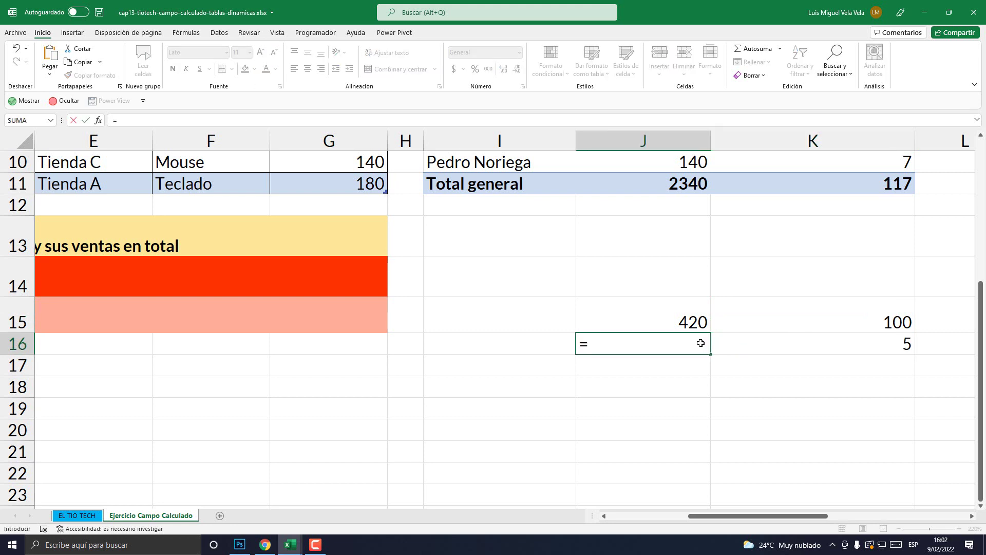
click(684, 322)
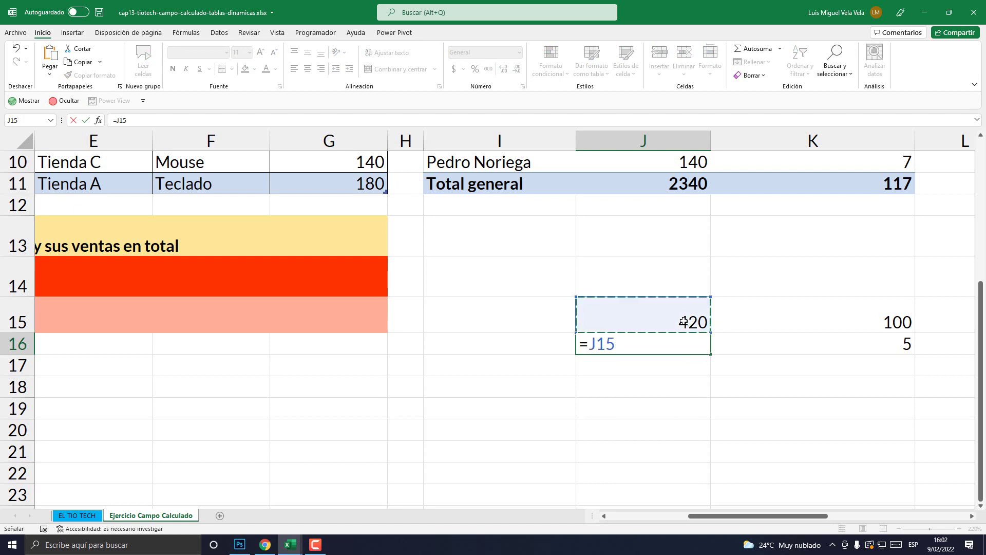
text(*)
click(827, 343)
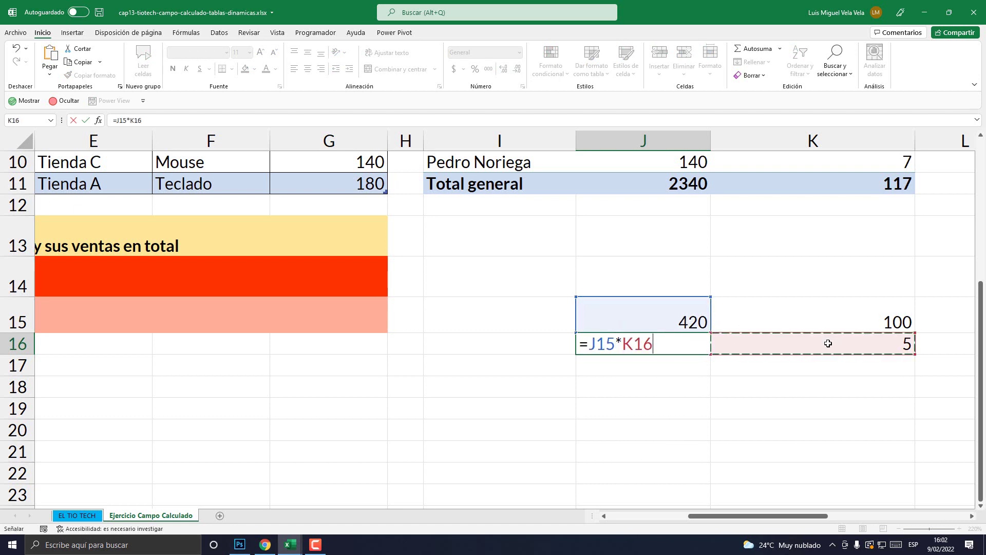
text(/)
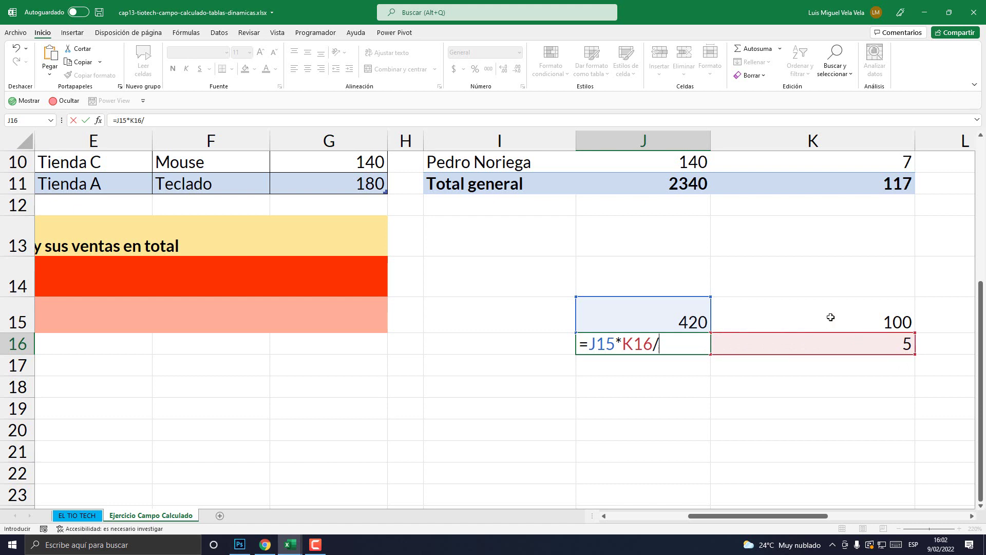
click(830, 317)
key(Return)
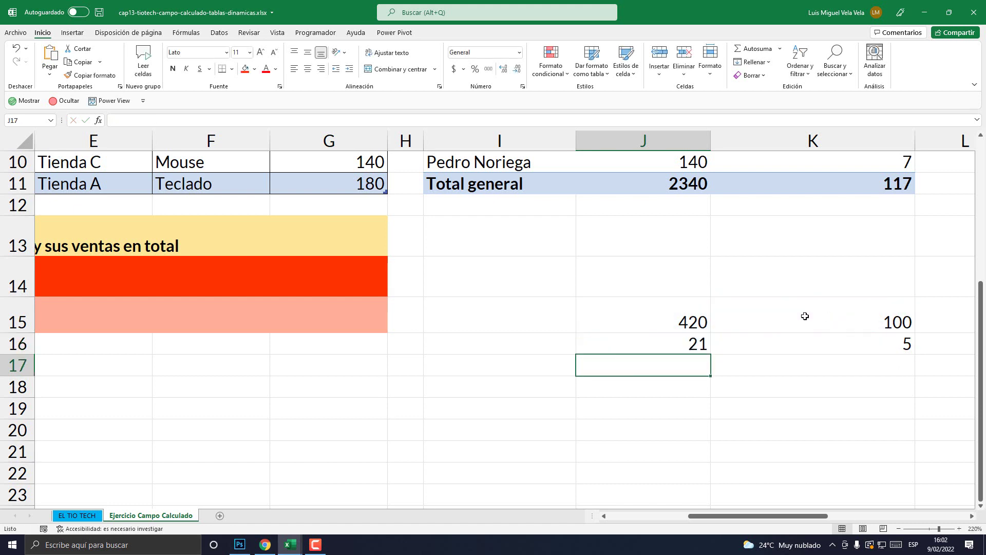
click(693, 341)
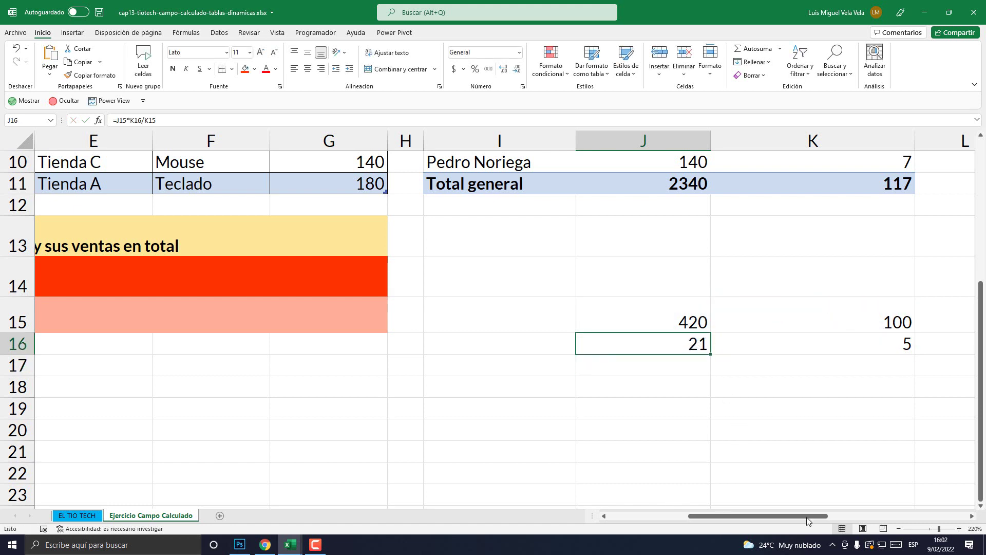
Fill J16 red and compare it with the first seller's pivot earnings of 21.
click(899, 529)
click(899, 528)
click(898, 528)
click(899, 529)
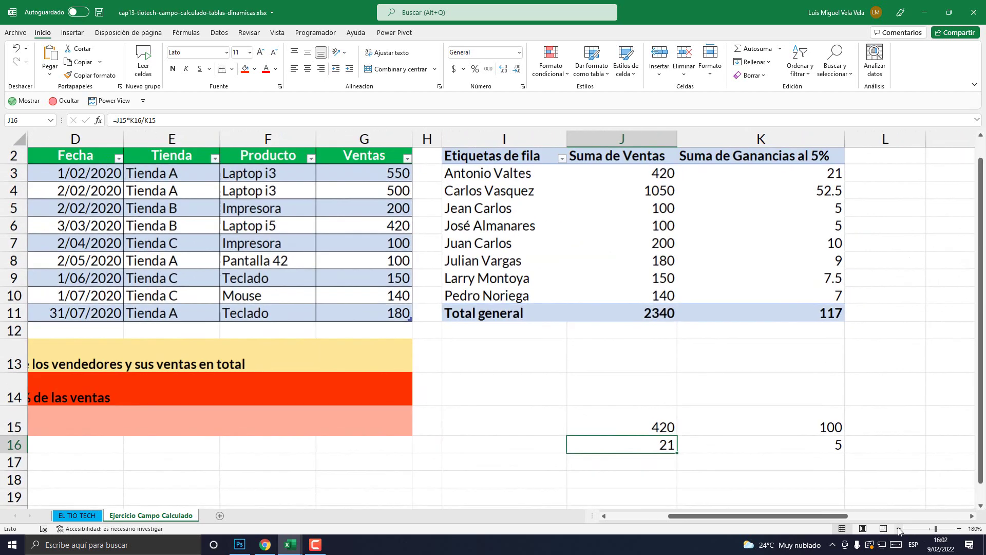
click(245, 68)
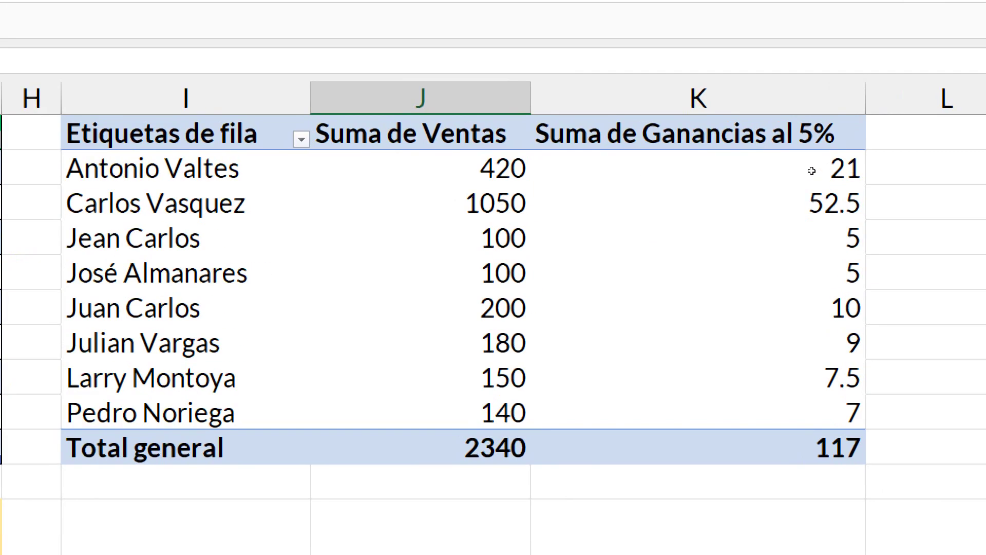
click(820, 180)
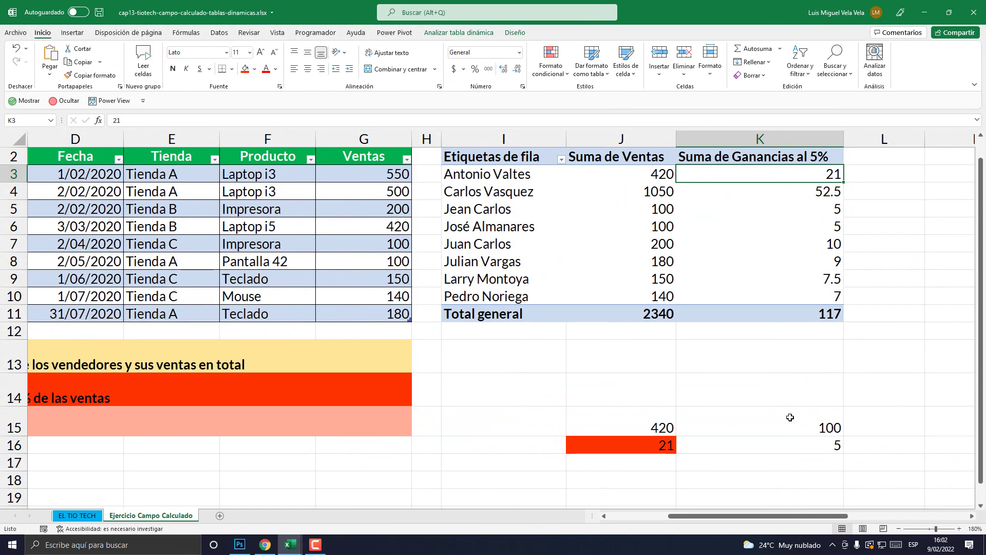
Clear the four check values from J15:K16.
scroll(789, 418, down, 1)
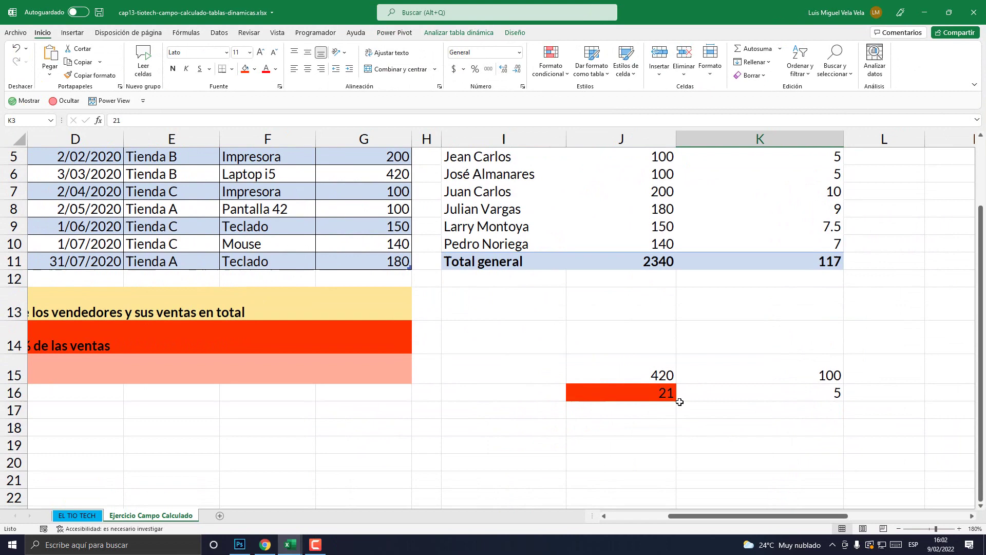
click(659, 376)
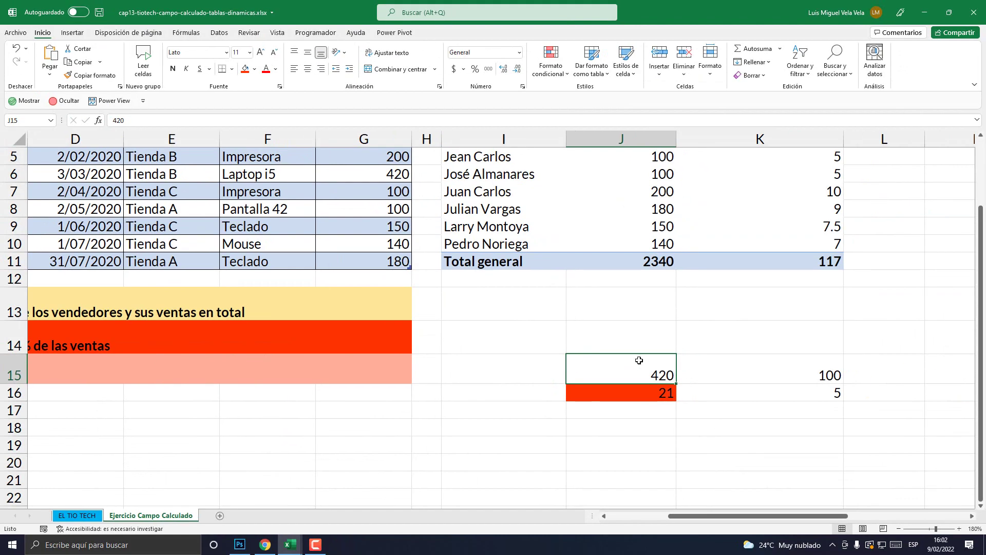
drag(639, 360, 775, 399)
key(Delete)
right_click(641, 396)
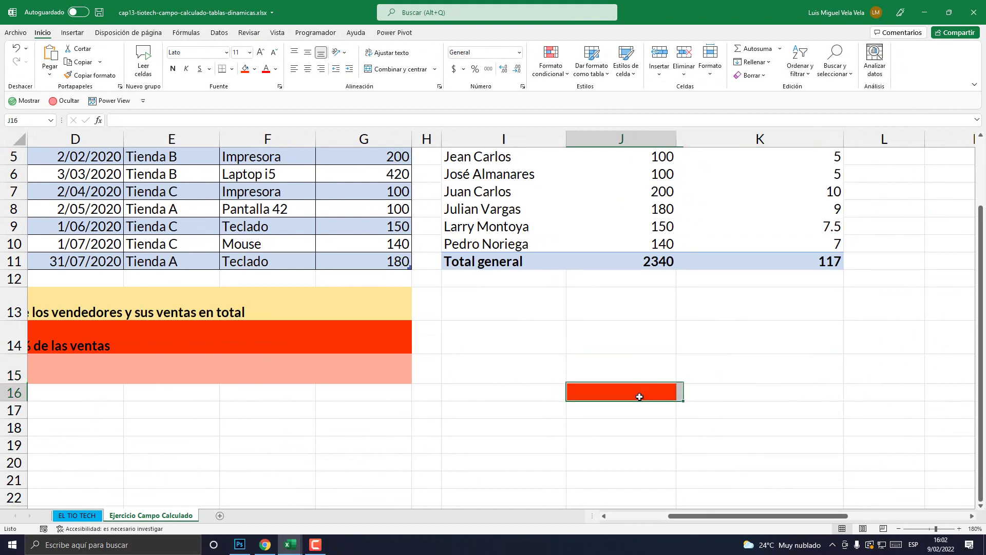
key(Escape)
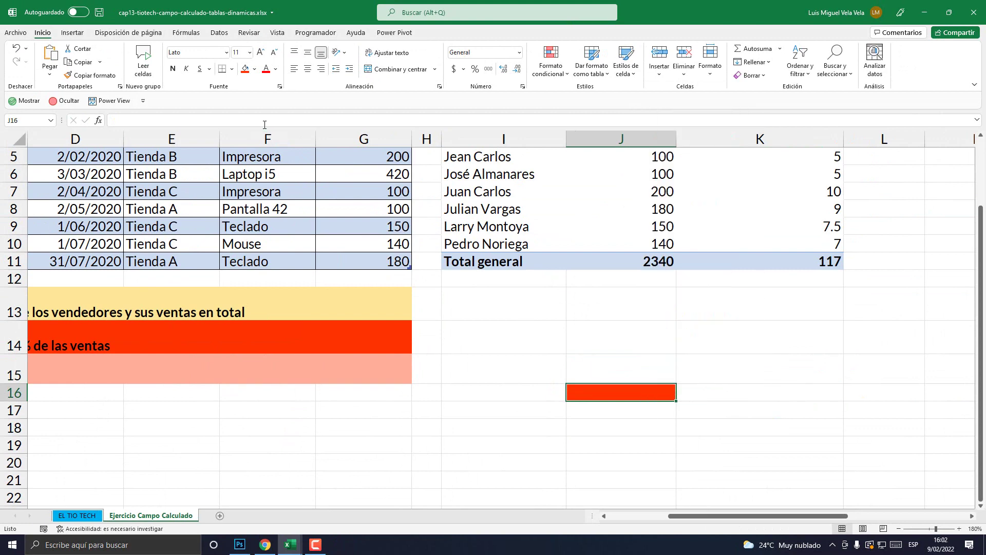
Remove the red fill from the J16 check cell.
click(256, 69)
click(273, 183)
scroll(486, 356, up, 2)
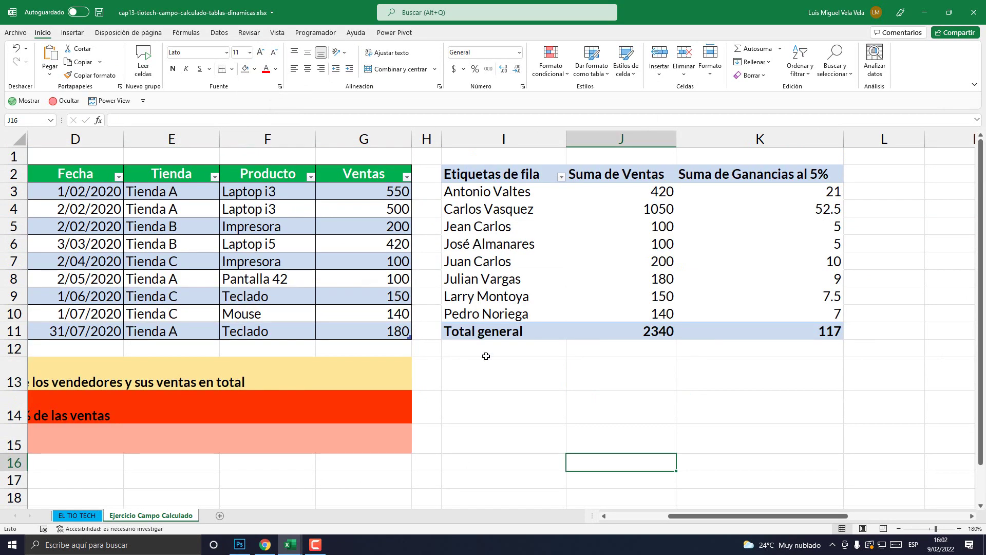
Delete 'Suma de' from the K2 header so it reads 'Ganancias al 5%'.
click(564, 254)
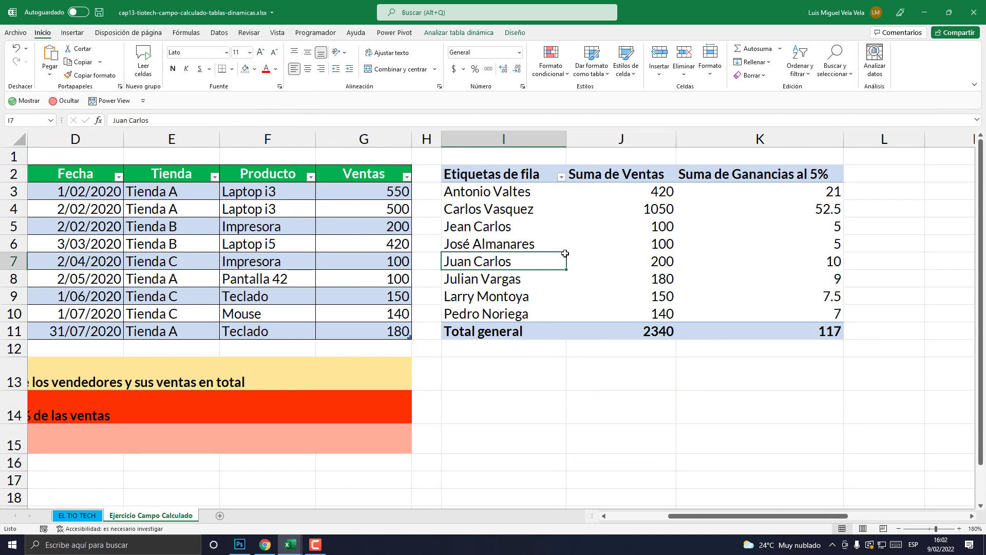
double_click(708, 175)
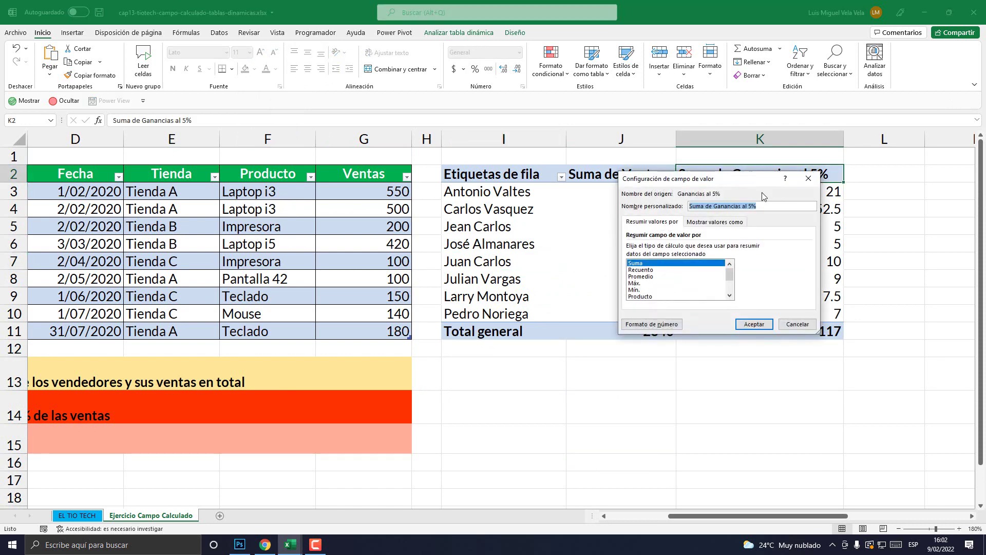
click(734, 206)
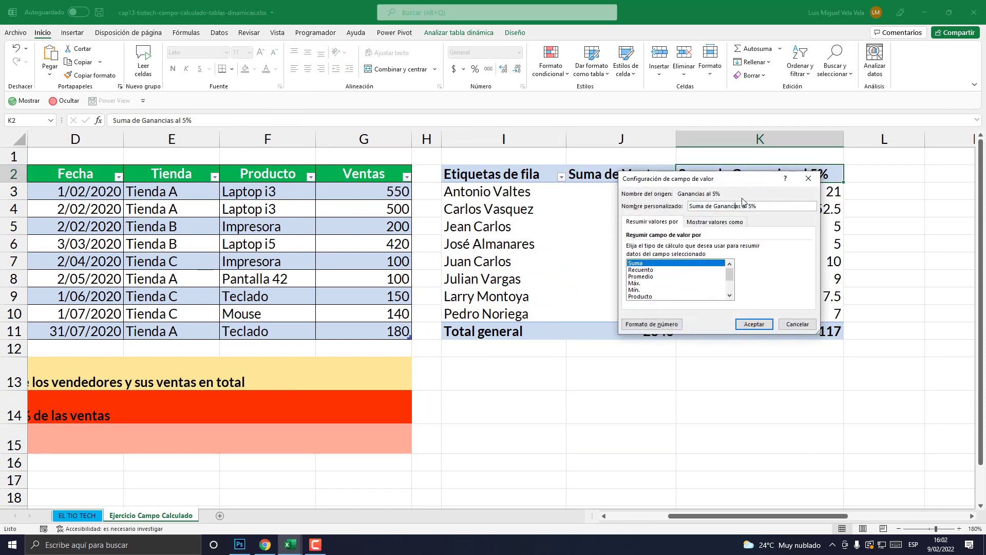
key(Escape)
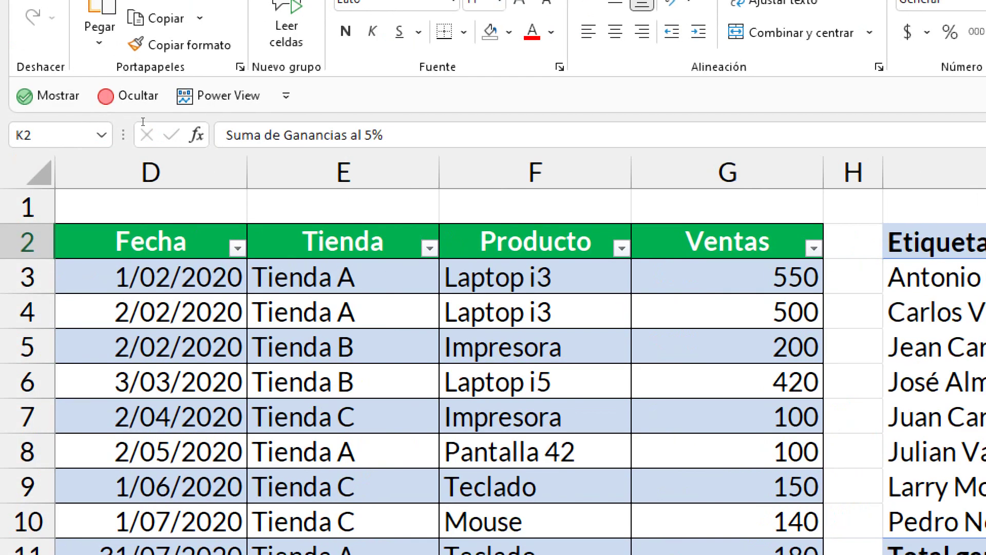
drag(226, 135, 284, 135)
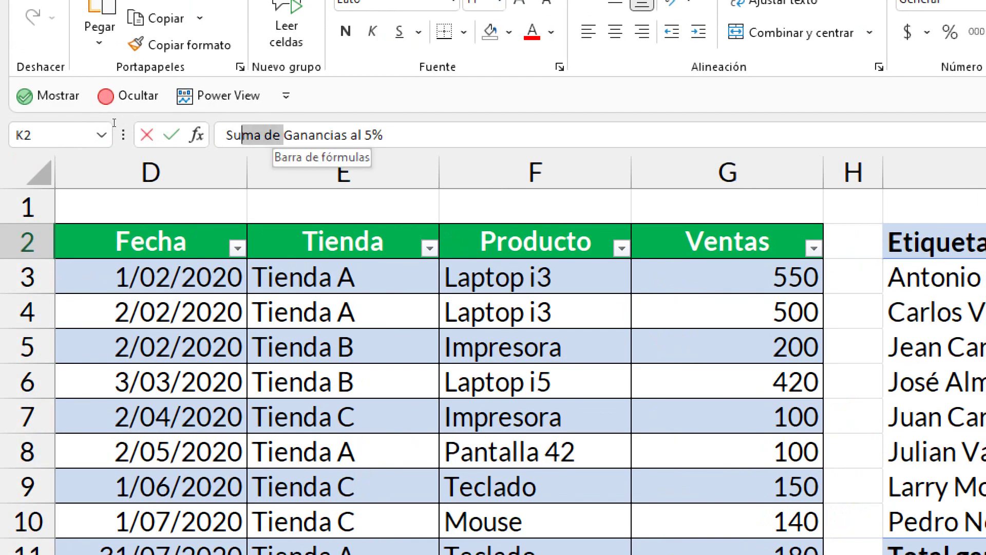
key(Delete)
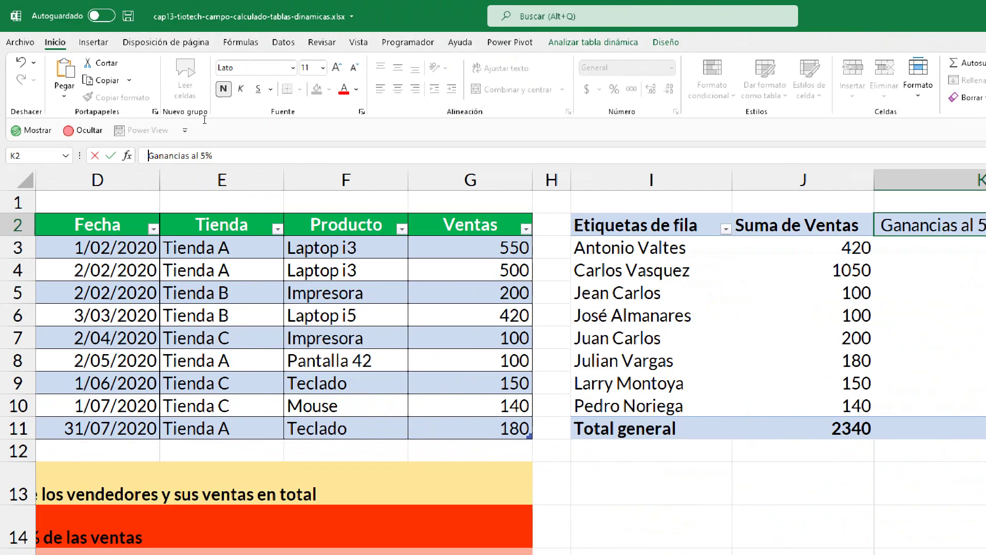
key(Return)
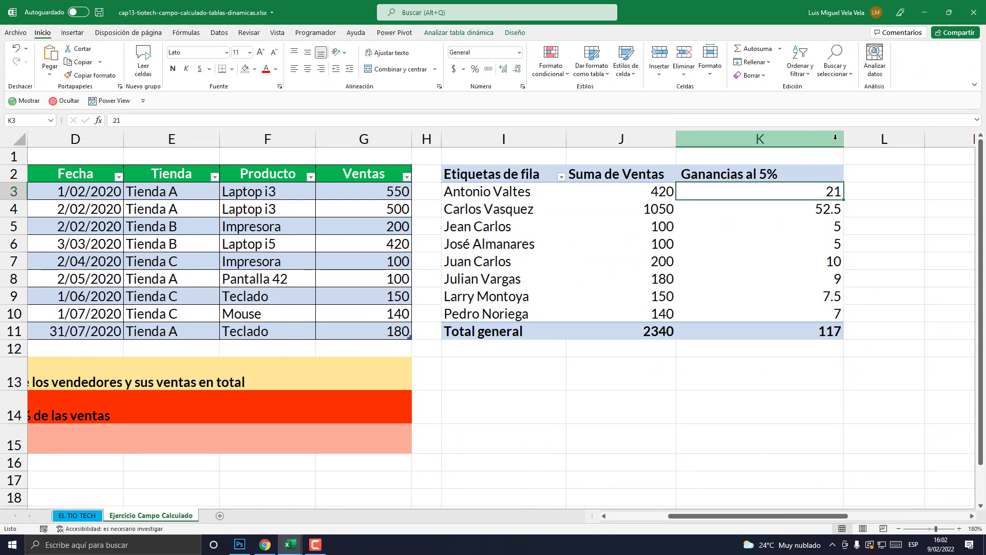
Centre the pivot table's values in J3:K10.
drag(843, 139, 790, 139)
mouse_move(630, 191)
mouse_down()
mouse_move(716, 262)
mouse_move(710, 304)
mouse_up()
click(307, 68)
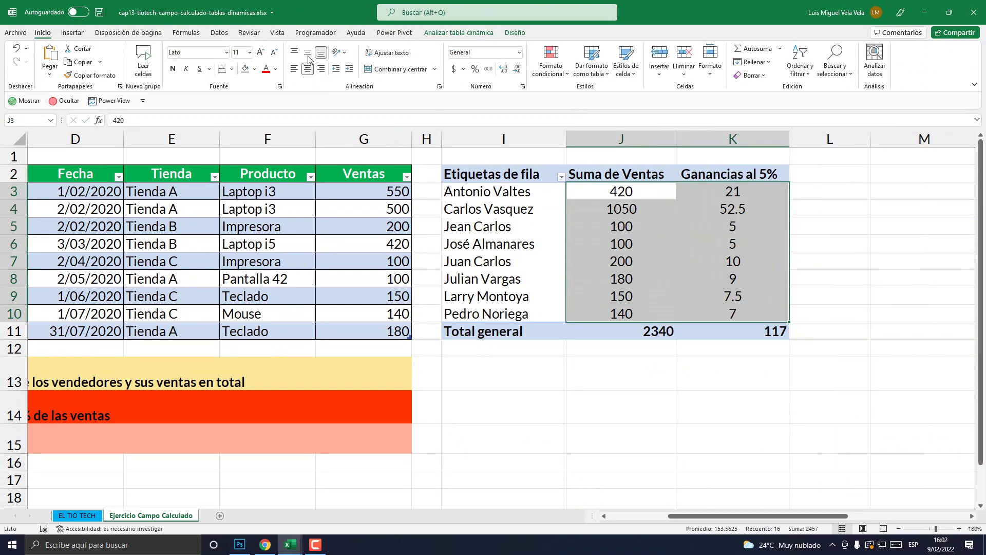
click(308, 52)
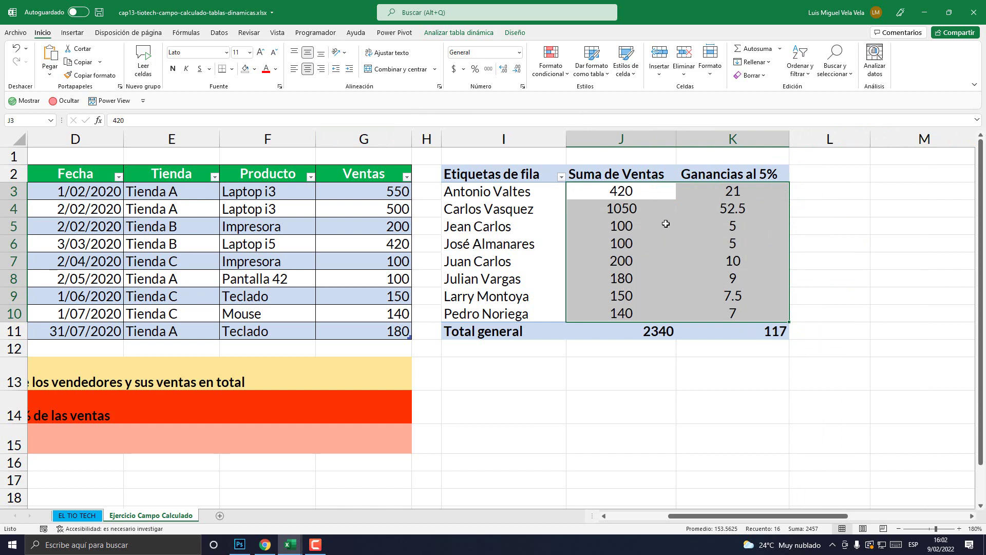
Format Suma de Ventas as S/ currency with two decimals.
right_click(625, 213)
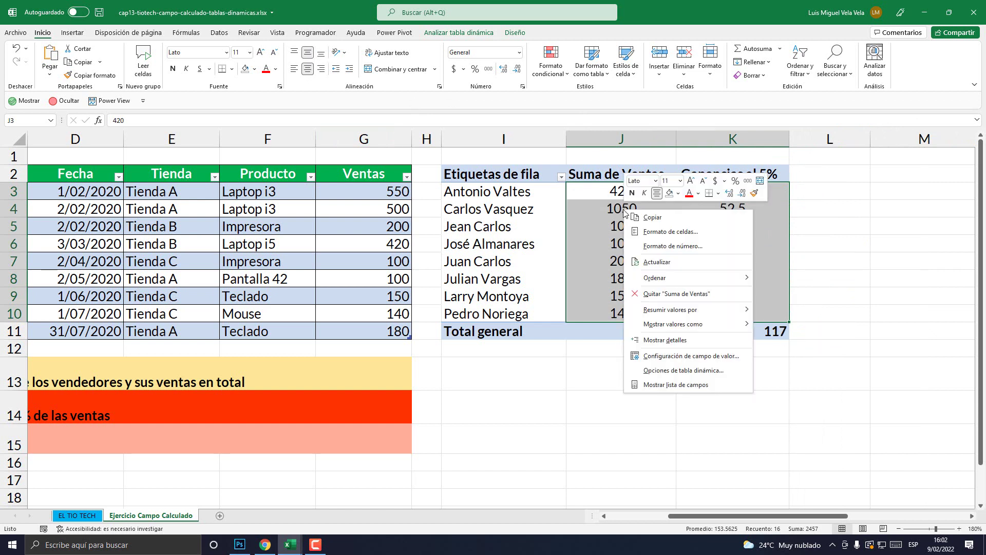
click(711, 358)
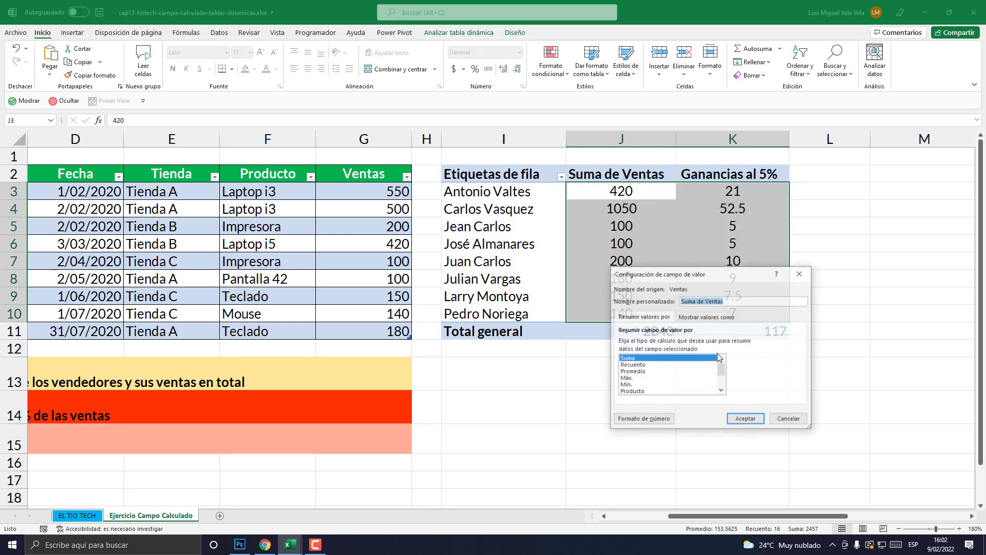
click(661, 422)
click(601, 285)
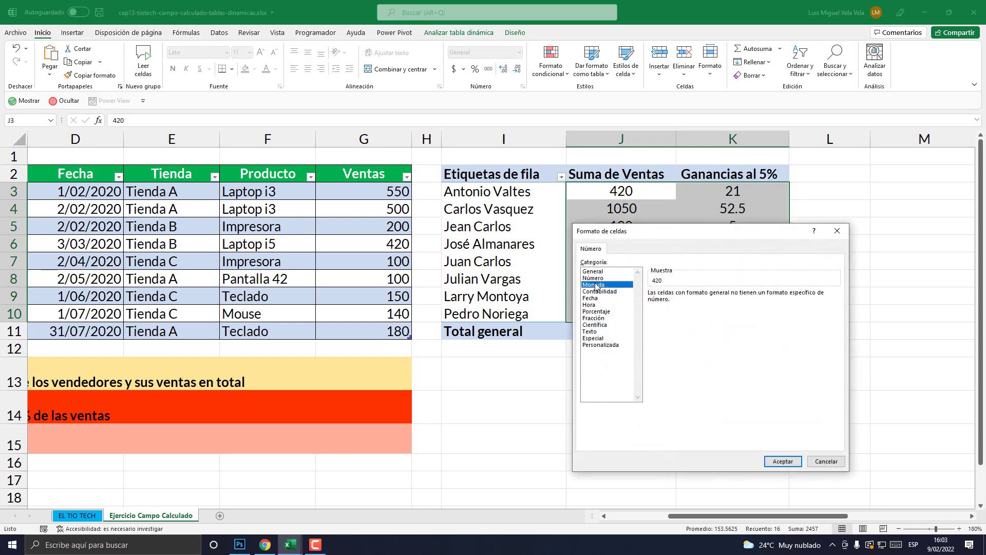
click(699, 307)
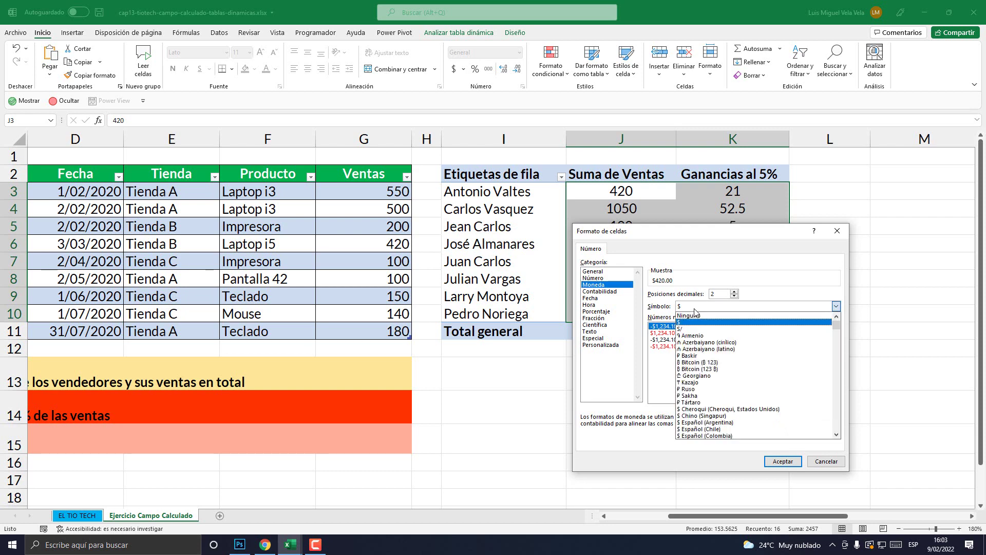
click(686, 334)
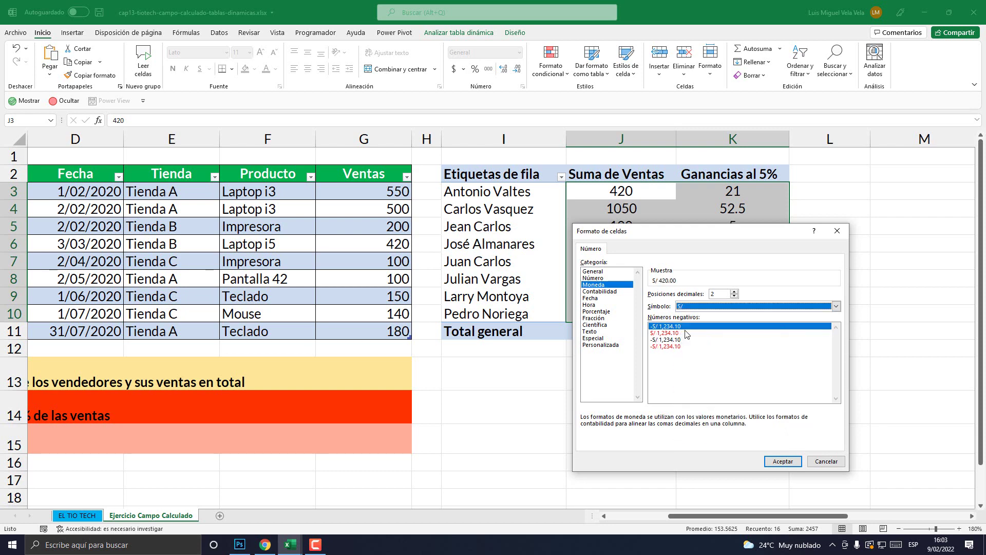
click(781, 461)
click(746, 419)
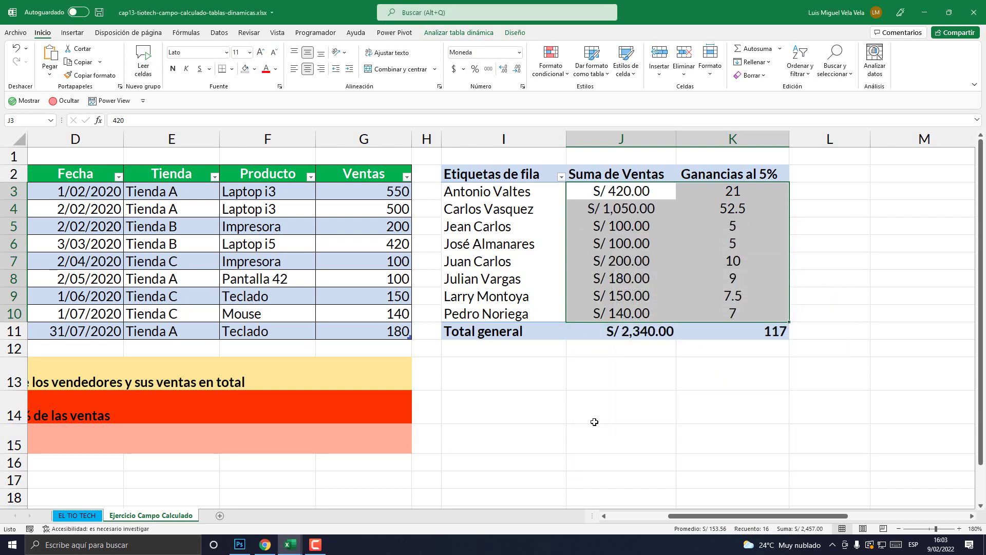
Format the Ganancias al 5% pivot values as Currency with the S/ symbol.
click(716, 228)
right_click(726, 212)
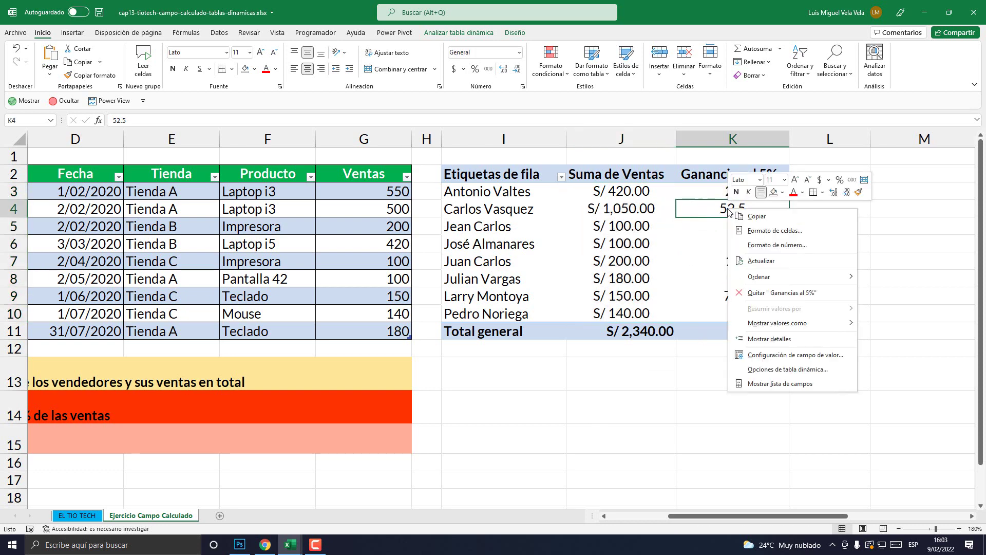
click(800, 355)
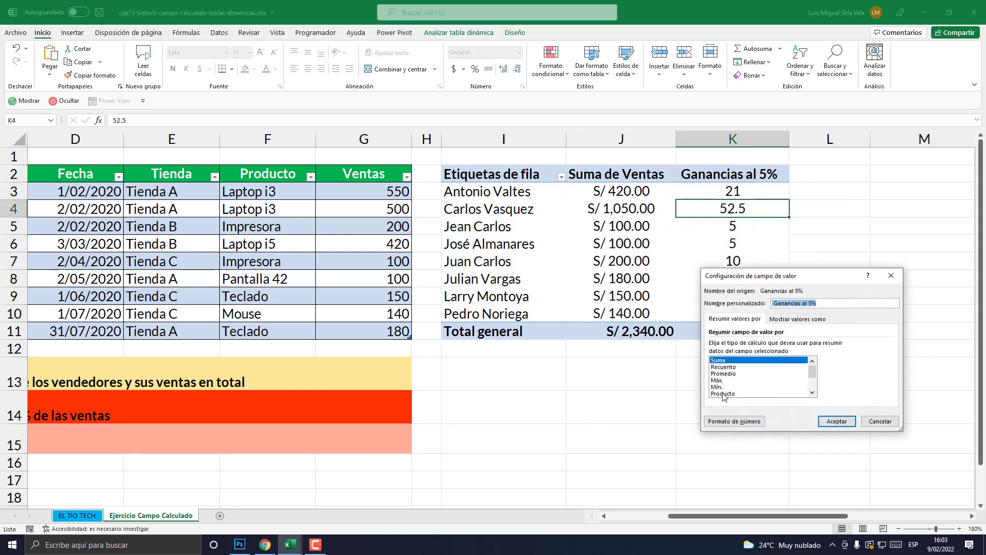
click(735, 419)
click(692, 287)
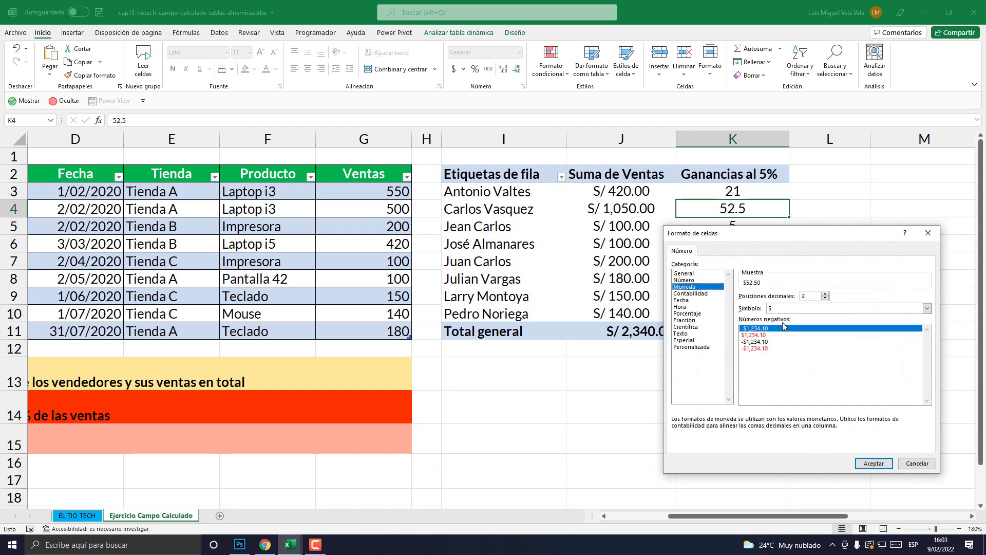
click(783, 309)
click(779, 330)
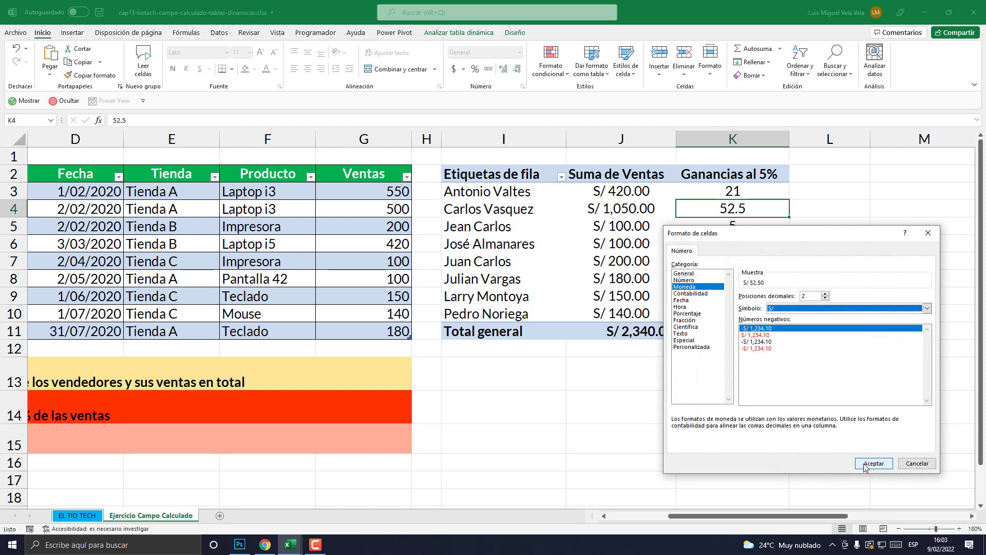
click(874, 463)
click(836, 423)
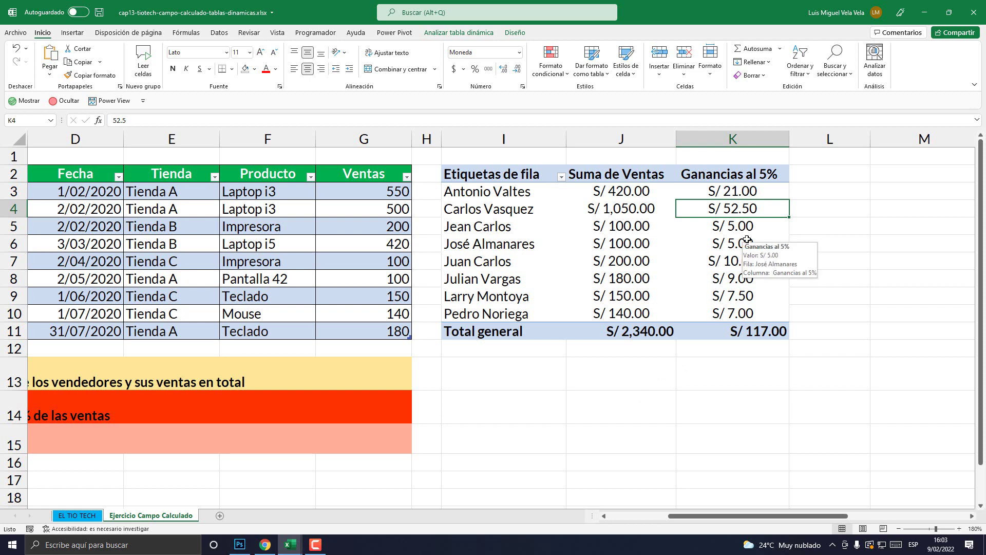
Keep the pivot's value and total cells centred, then review the Ganancias al 5% column.
drag(612, 293, 753, 331)
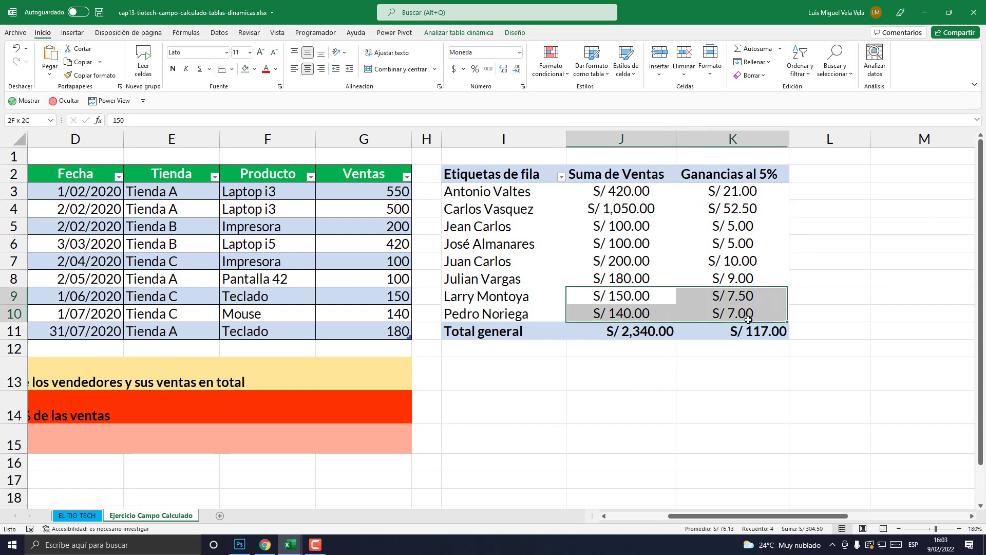
click(307, 68)
click(308, 68)
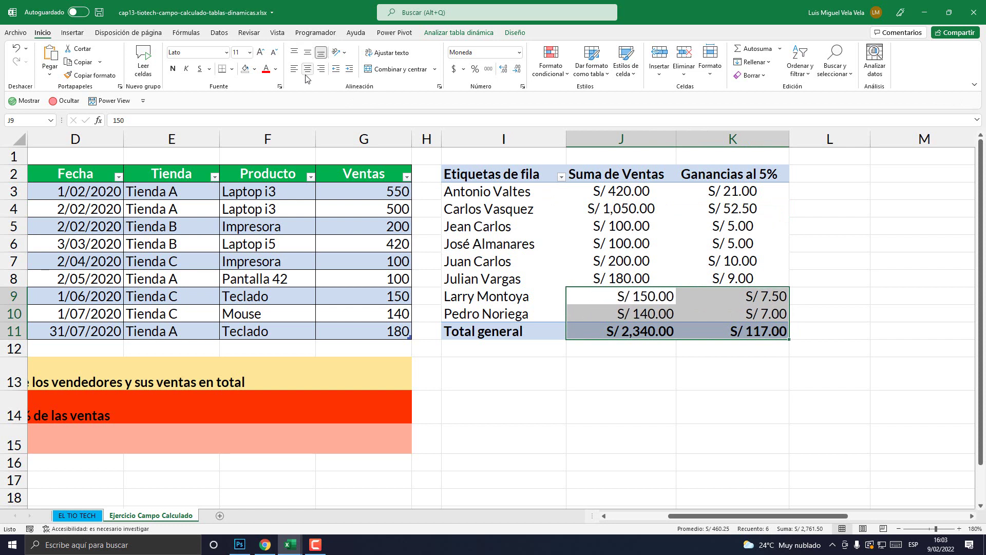
click(592, 251)
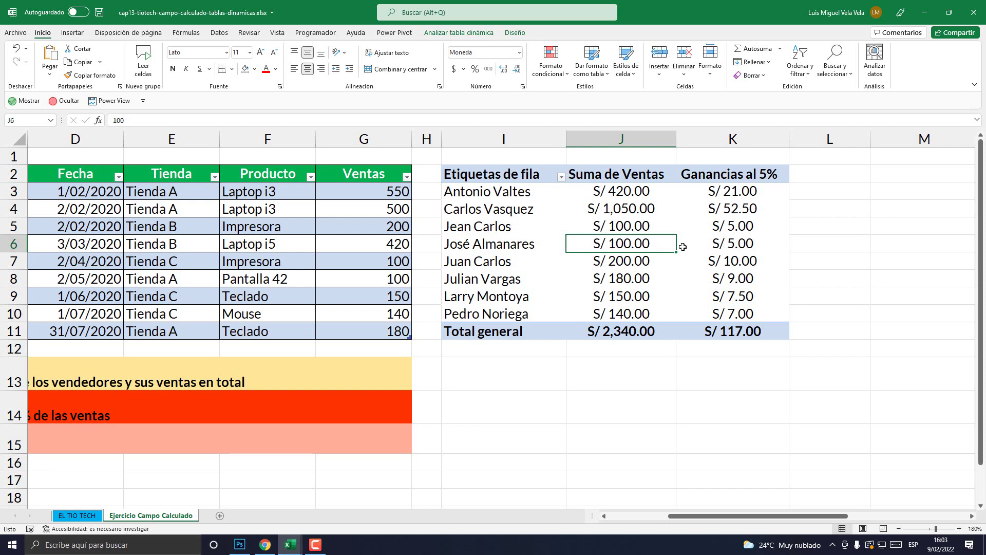
drag(725, 177, 749, 331)
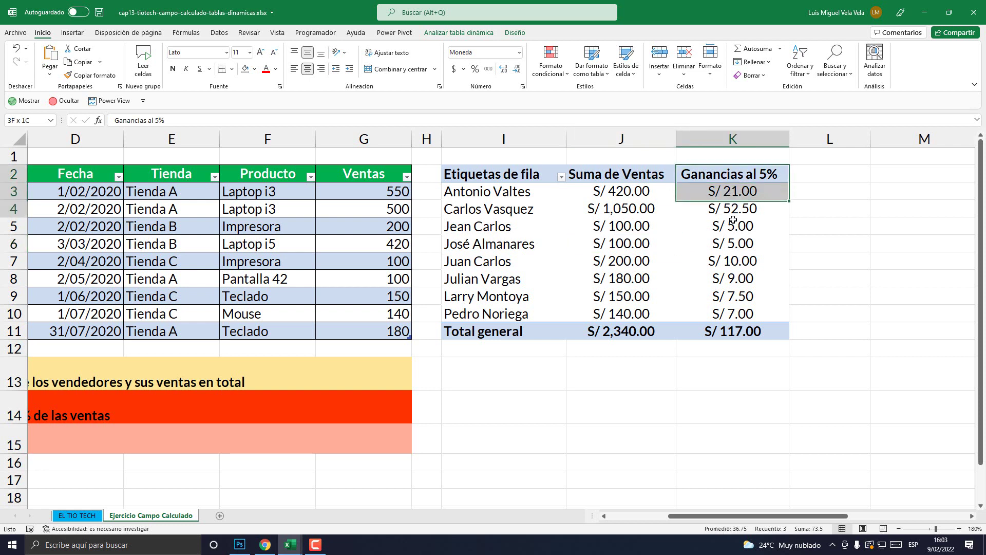
click(603, 253)
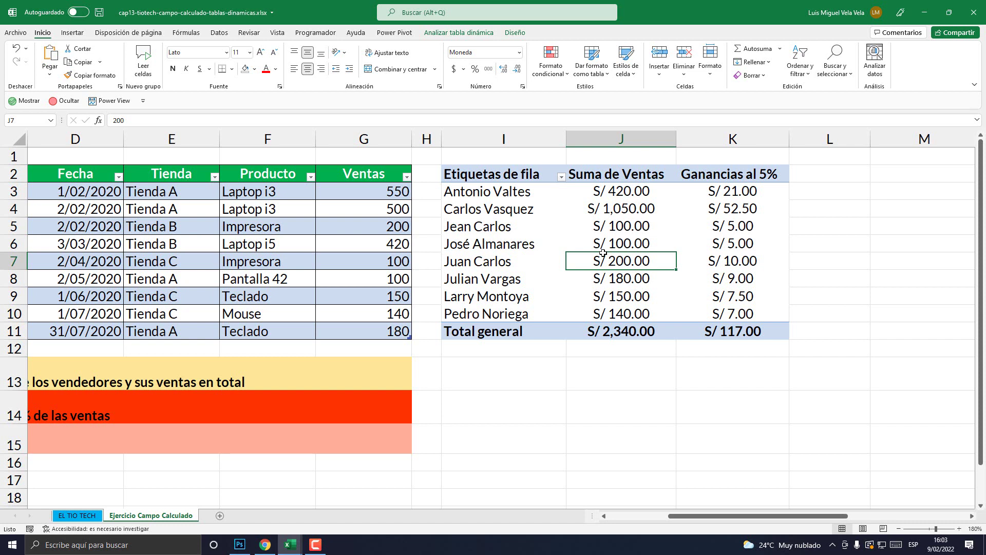
Group the pivot rows by Tienda above Vendedor.
right_click(602, 258)
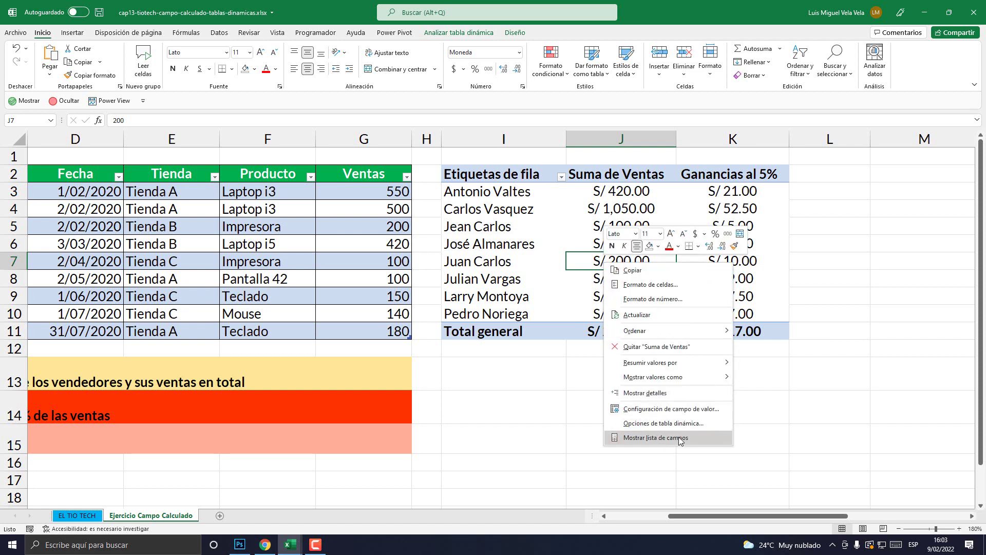
click(679, 439)
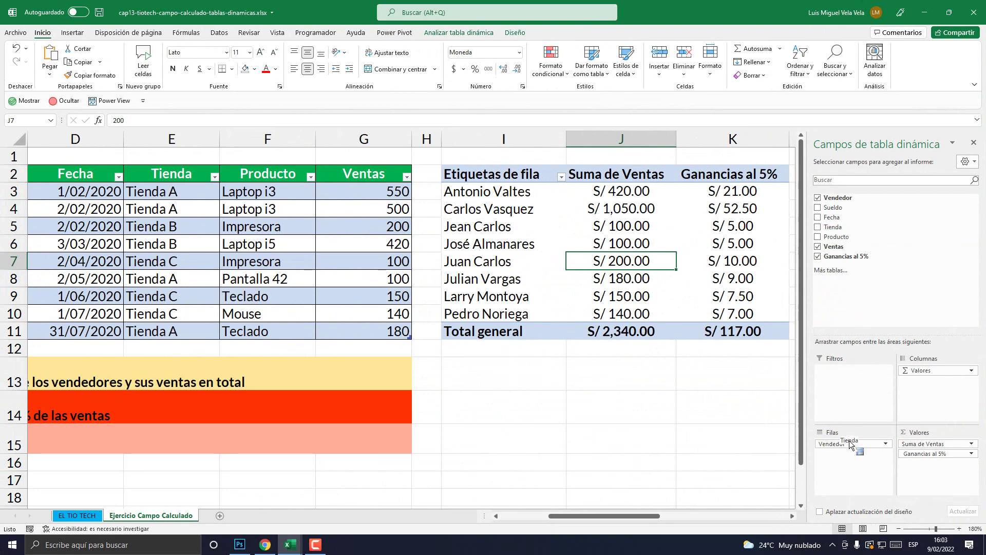
drag(845, 228, 849, 440)
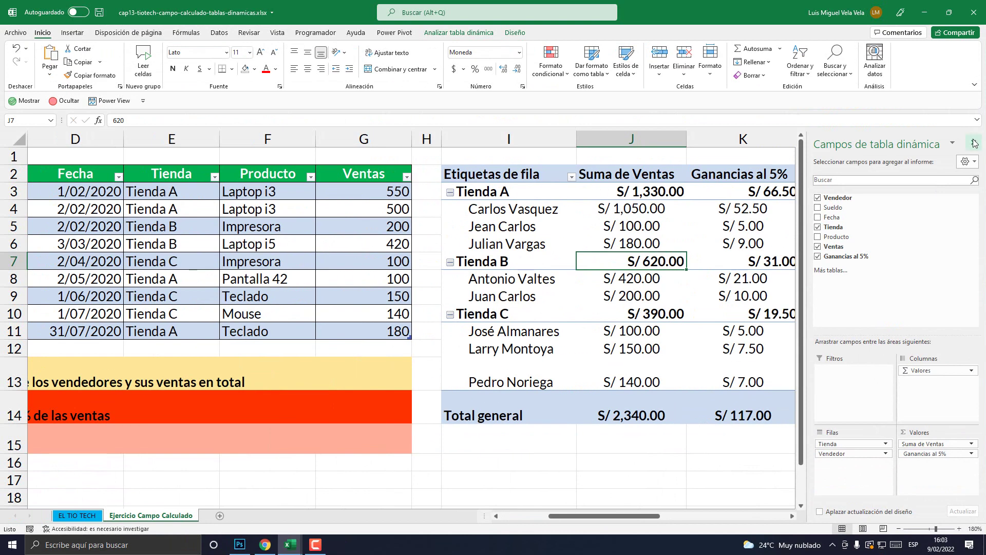
click(976, 138)
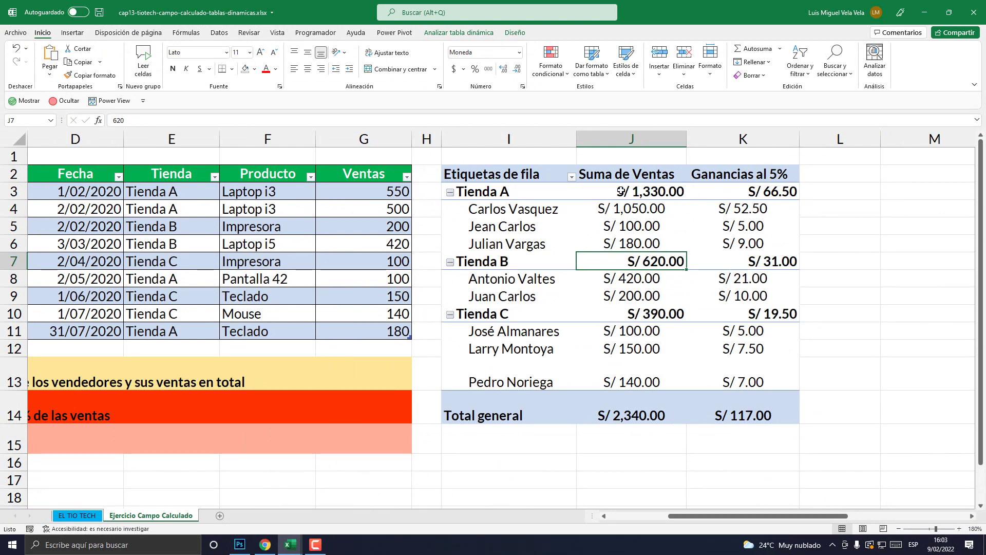
Collapse and re-expand the Tienda A group and inspect its profit subtotal.
click(512, 190)
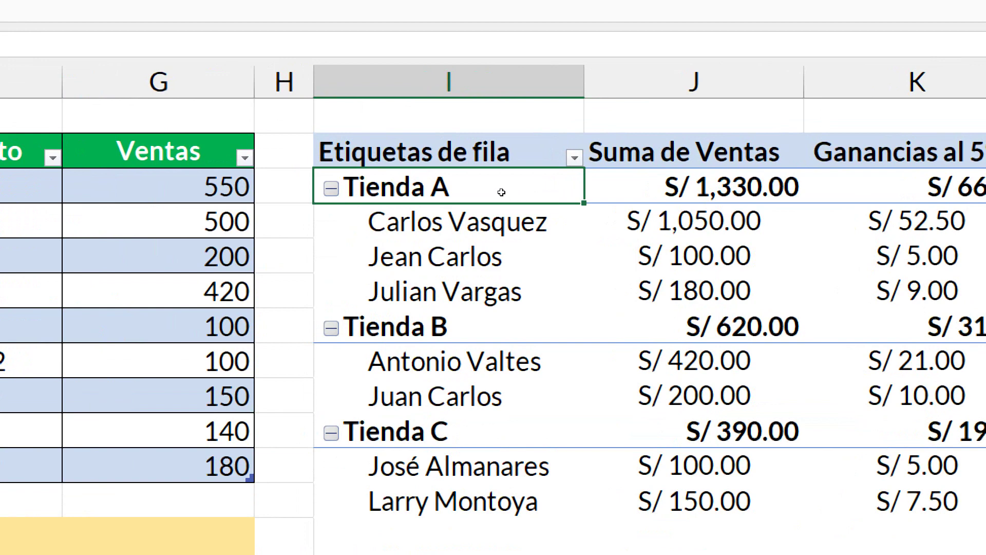
double_click(501, 192)
double_click(487, 193)
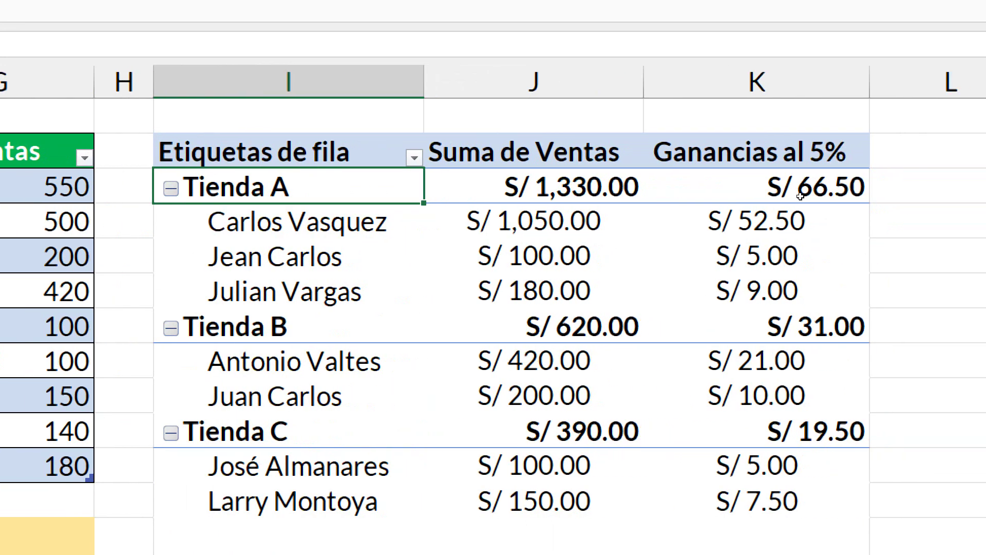
click(786, 193)
mouse_move(785, 205)
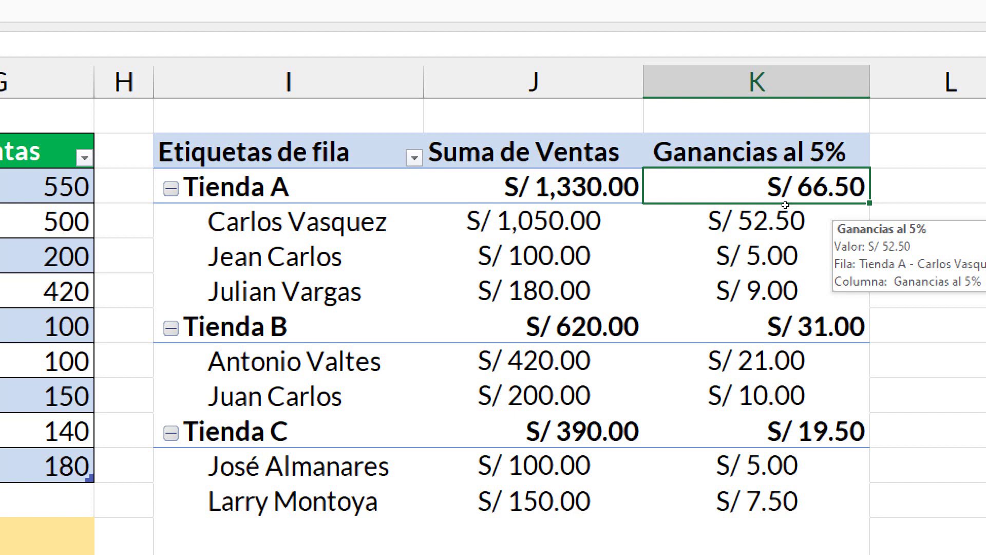
click(477, 188)
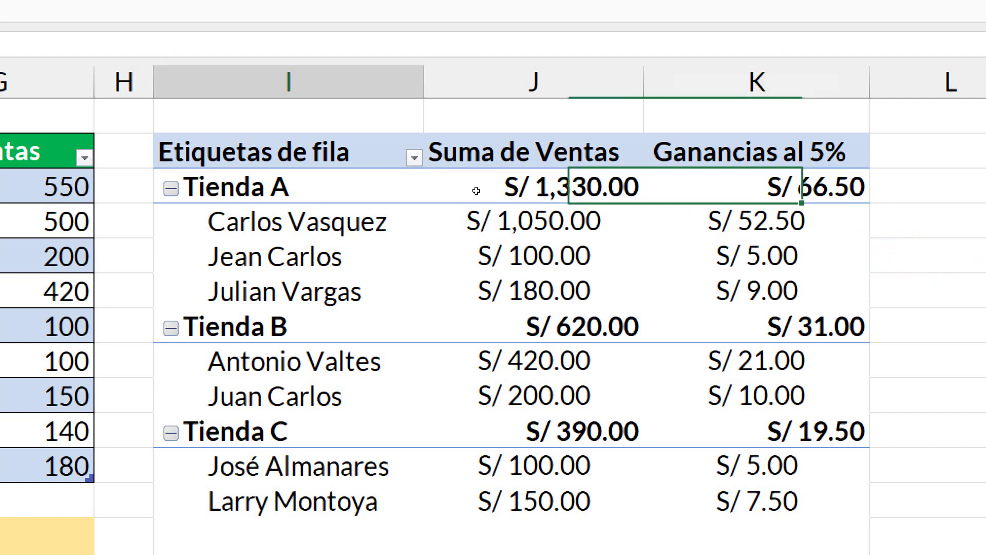
click(767, 189)
mouse_move(757, 222)
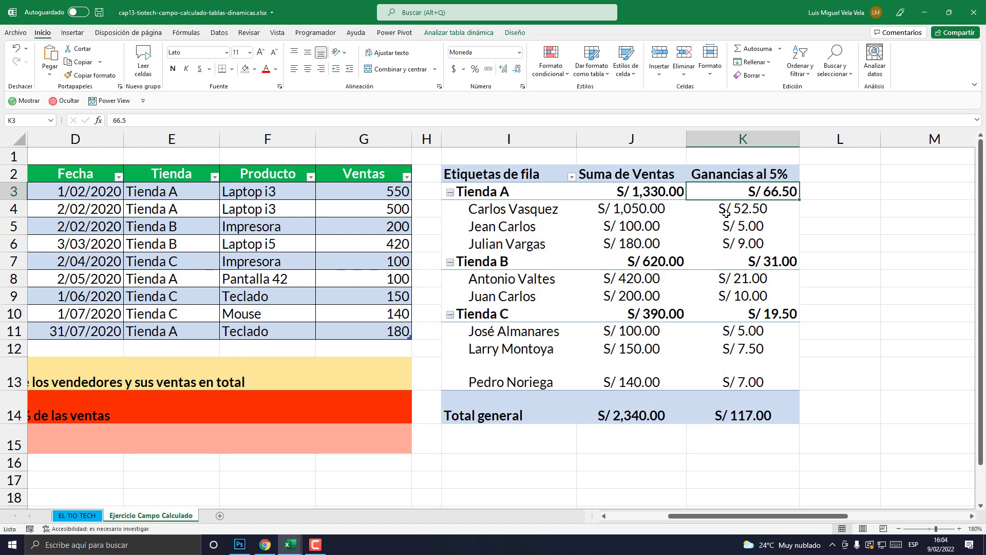
Bring the PivotTable field list back up from a Suma de Ventas cell.
click(681, 226)
right_click(658, 229)
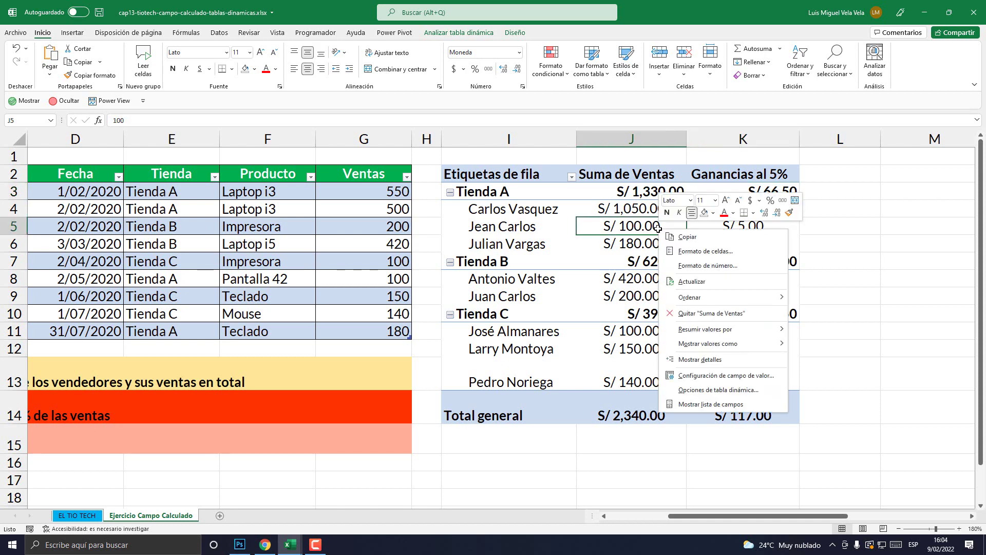
click(733, 406)
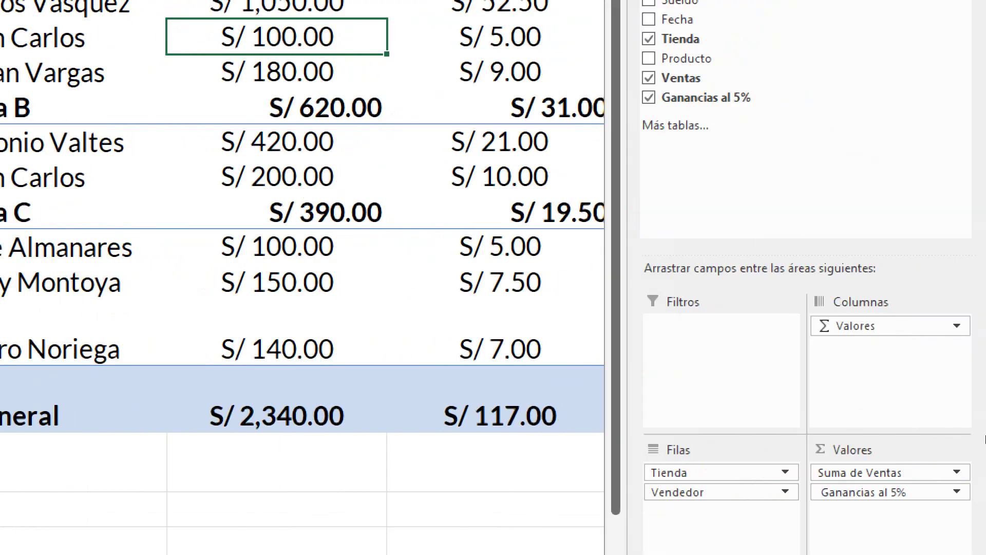
Move Tienda to the pivot columns so each store gets its own columns.
drag(855, 447, 927, 368)
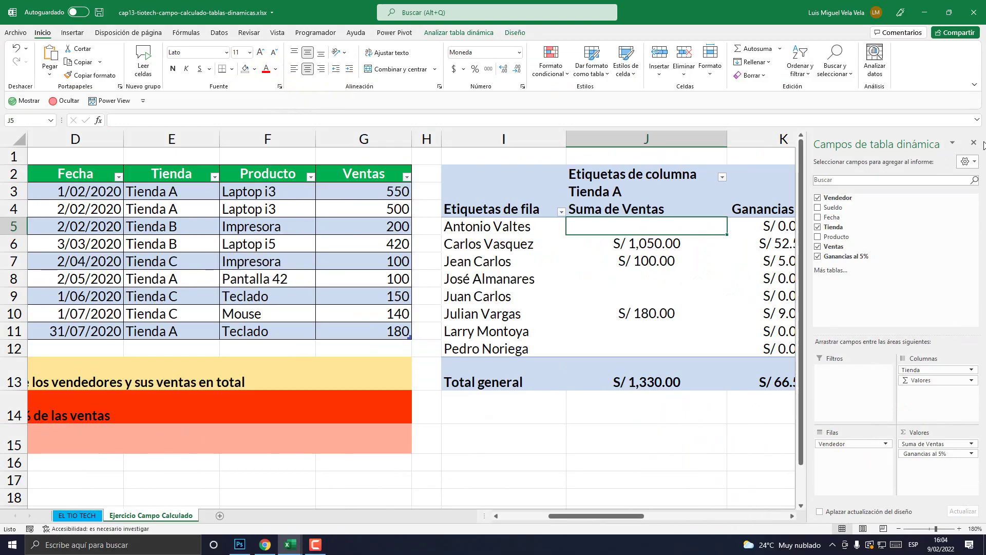
click(975, 144)
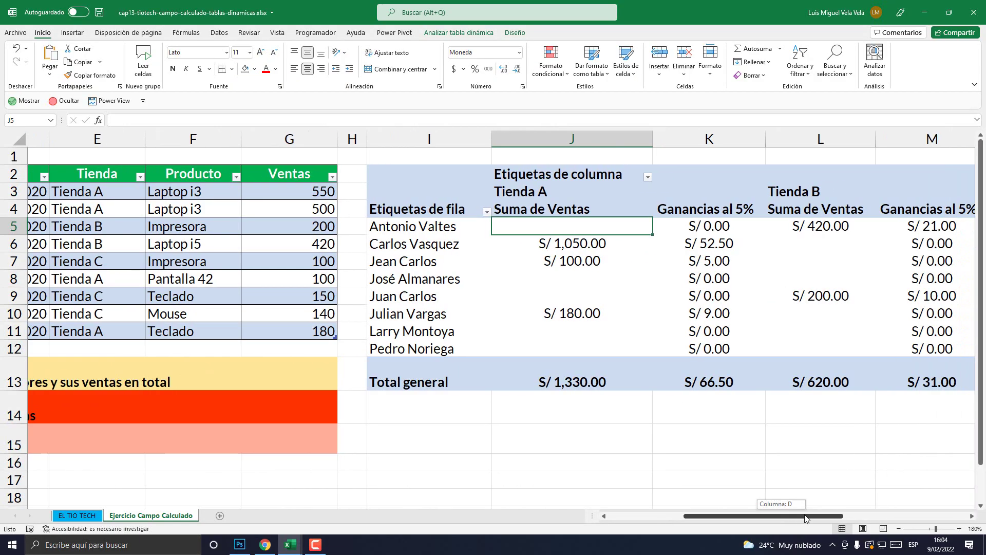
drag(782, 516, 823, 518)
Select the Tienda A and Tienda B Ganancias al 5% values to compare their sums.
drag(598, 226, 598, 343)
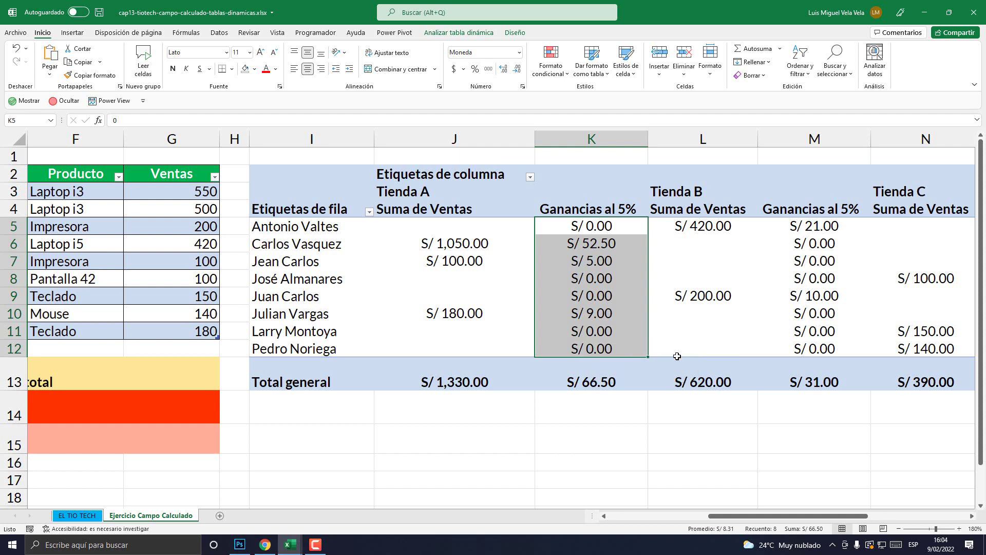
drag(735, 520, 774, 521)
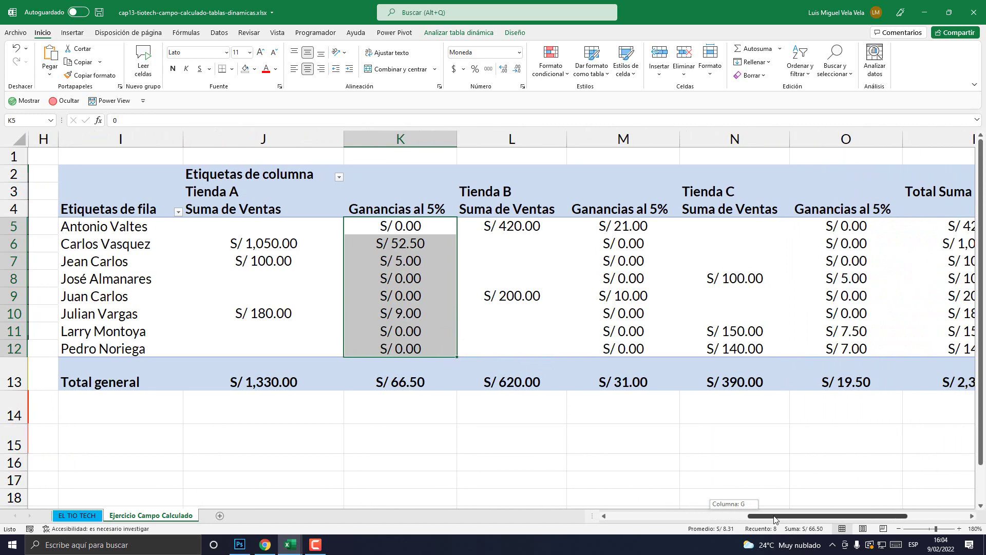
drag(626, 230, 623, 349)
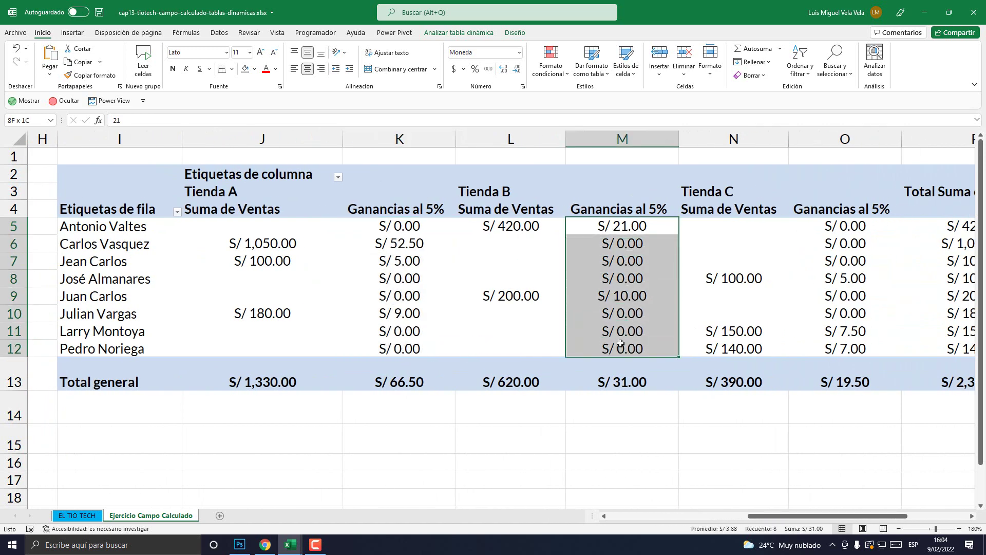
click(424, 228)
drag(423, 238, 421, 349)
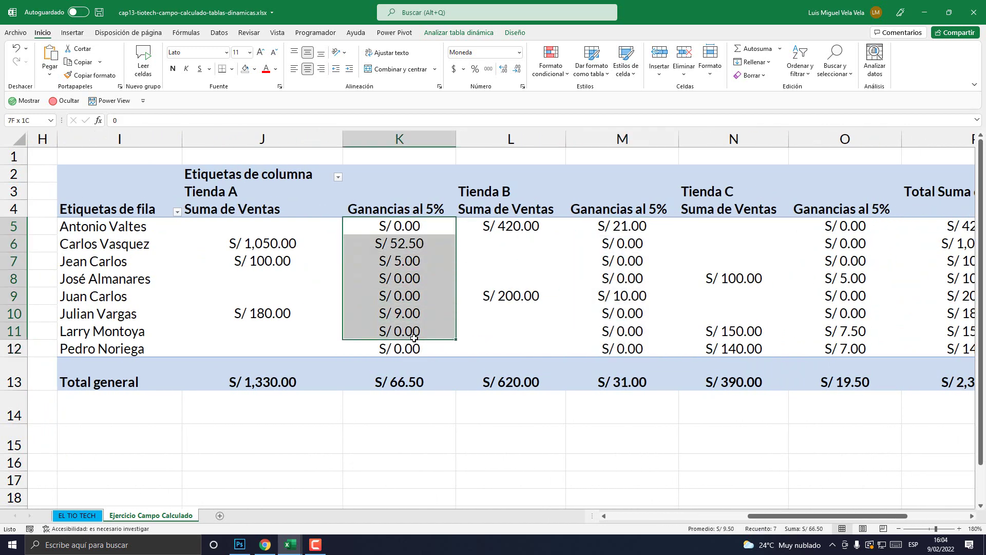
drag(617, 221, 621, 349)
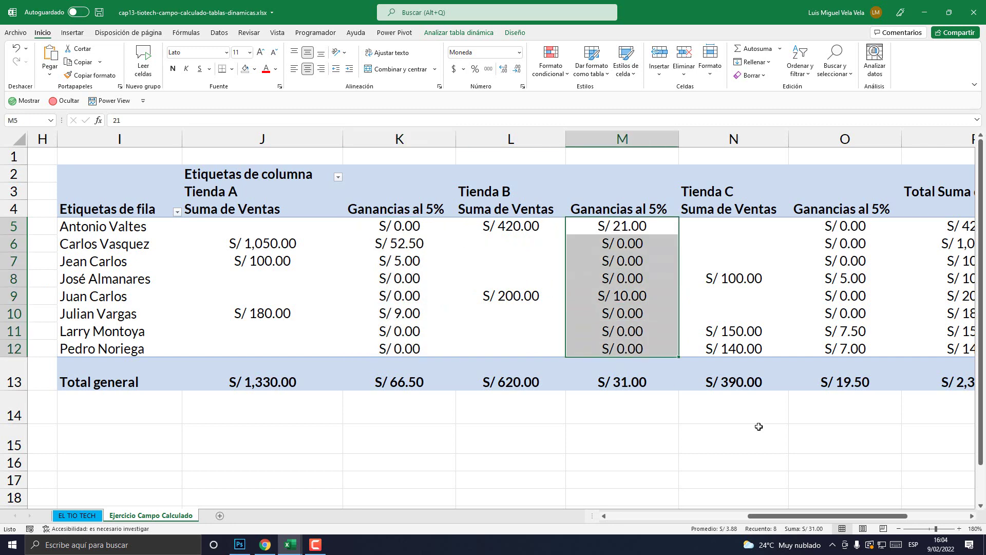
drag(821, 517, 849, 521)
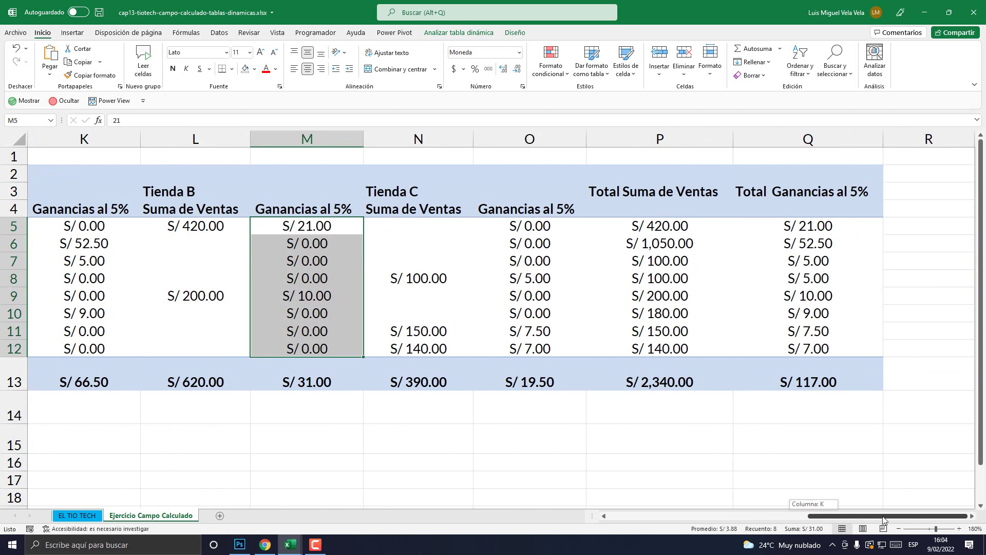
drag(883, 516, 763, 517)
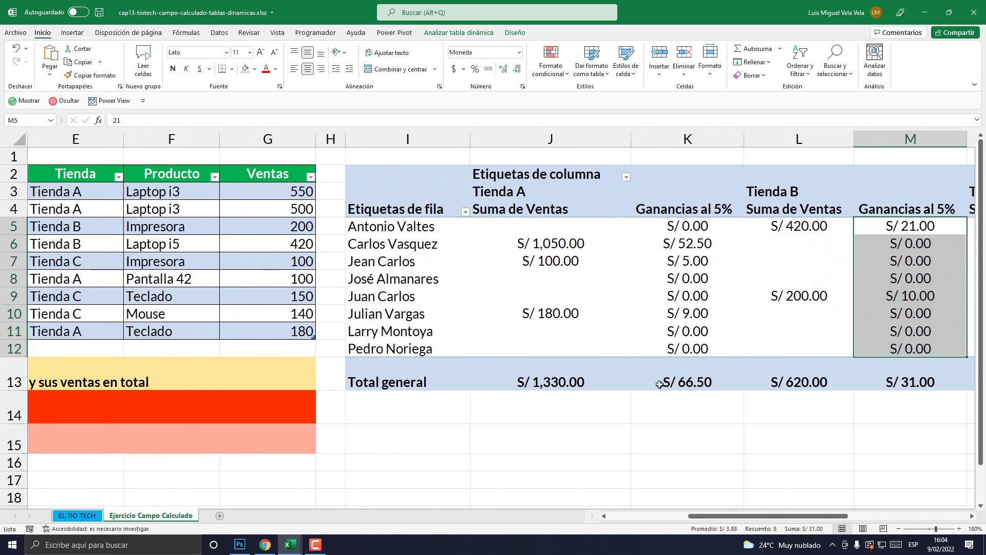
right_click(556, 260)
Remove Tienda from the pivot columns, leaving only Vendedor rows.
click(607, 438)
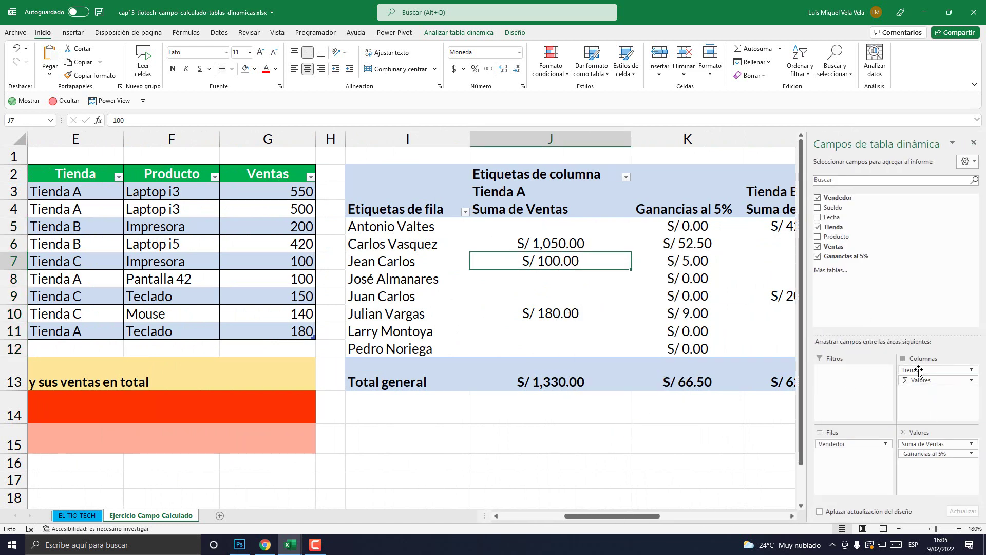
drag(918, 370, 763, 376)
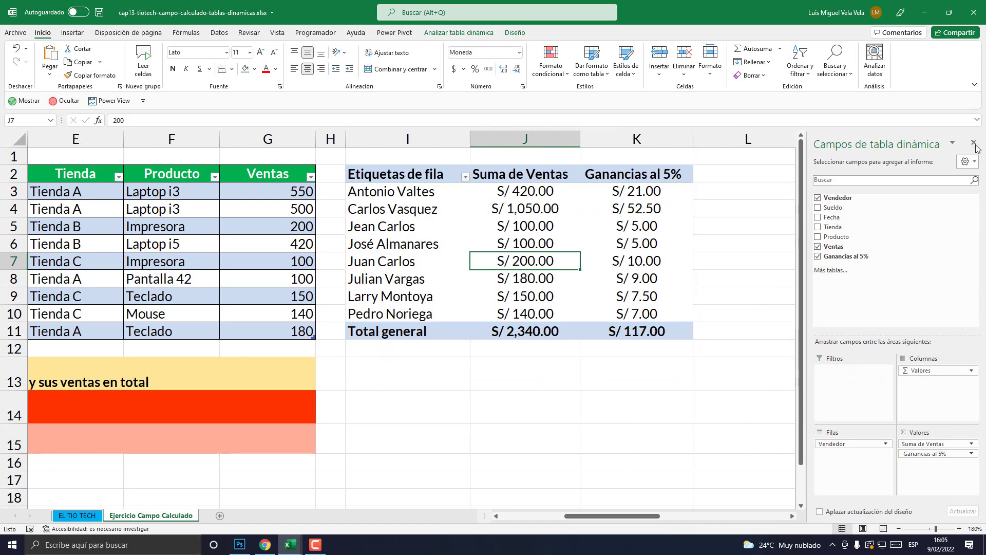
click(974, 144)
drag(740, 520, 681, 517)
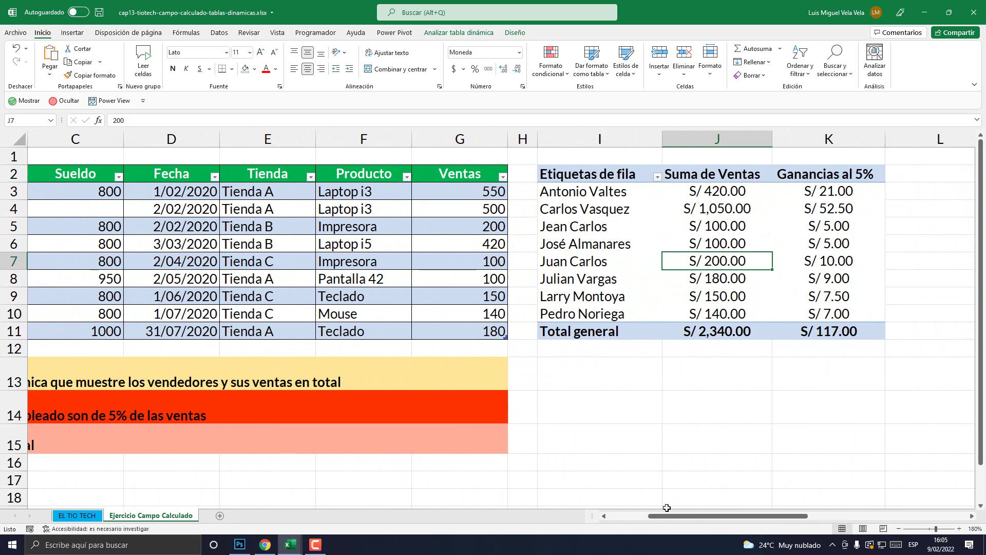
drag(667, 515, 627, 516)
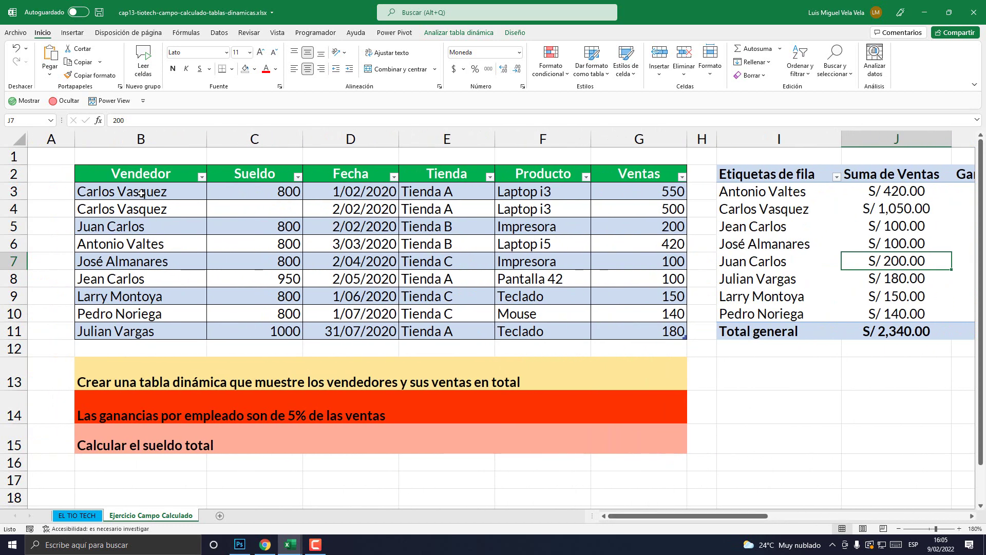
Select the source data table, the Ganancias al 5% values and the Calcular el sueldo total note.
drag(141, 193, 619, 328)
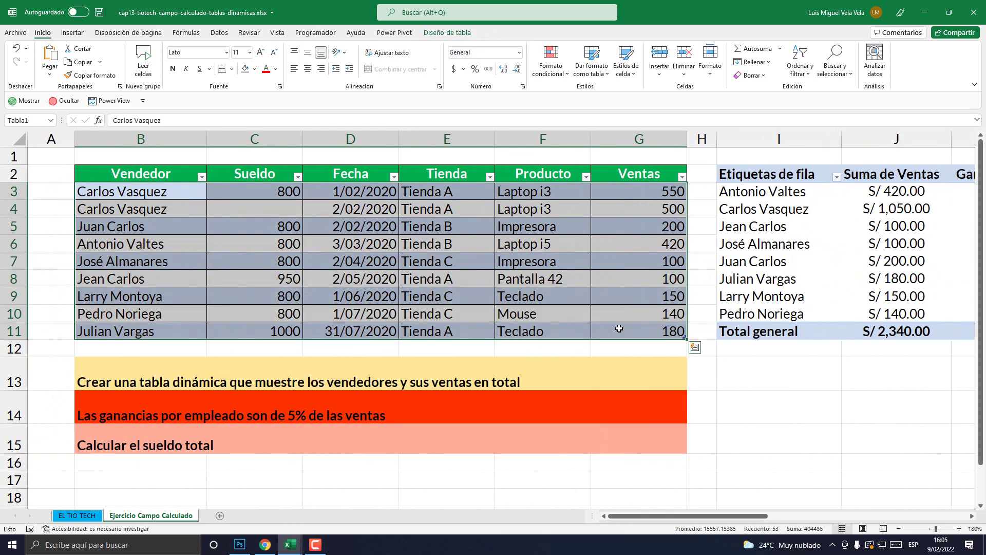
mouse_move(719, 516)
mouse_down()
mouse_move(796, 518)
mouse_move(771, 520)
mouse_up()
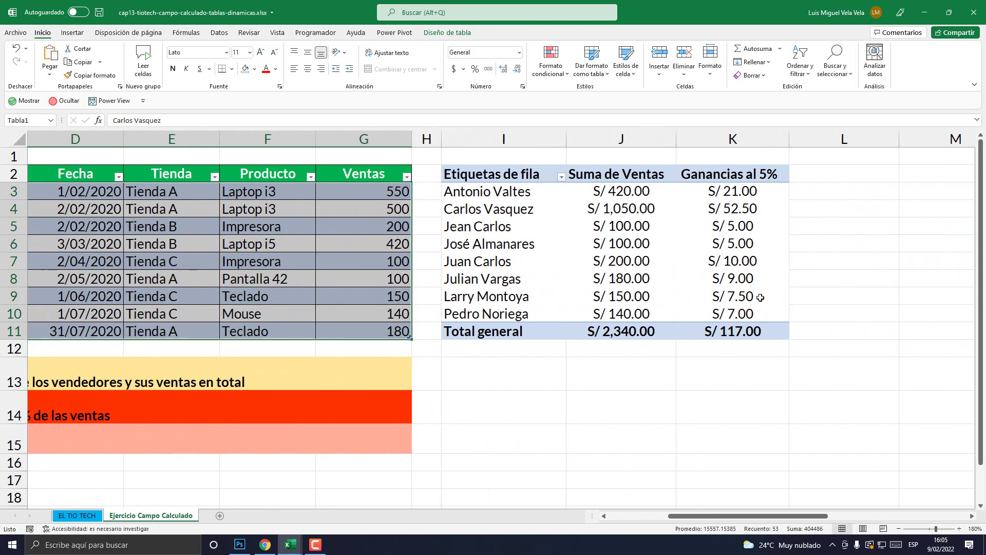
drag(737, 190, 735, 315)
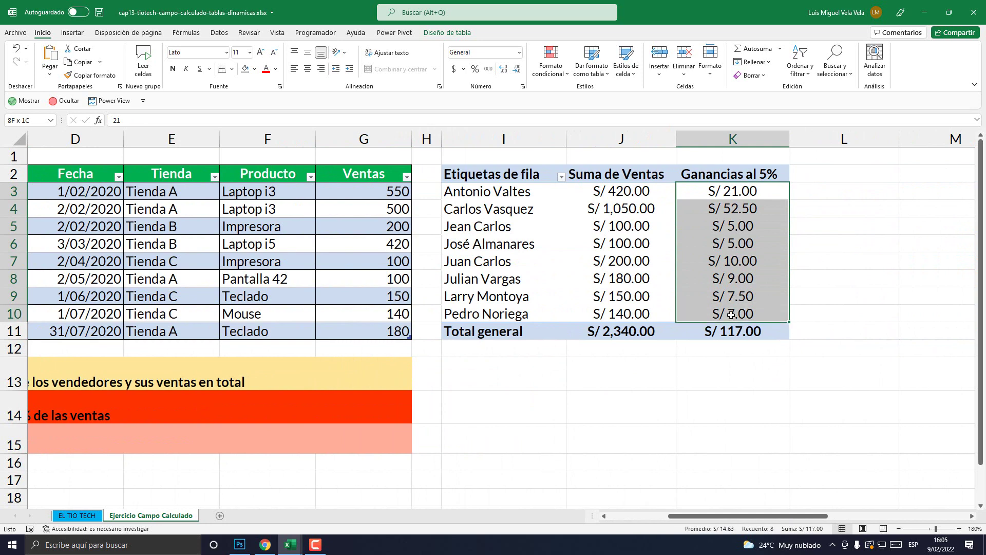
drag(704, 516, 644, 516)
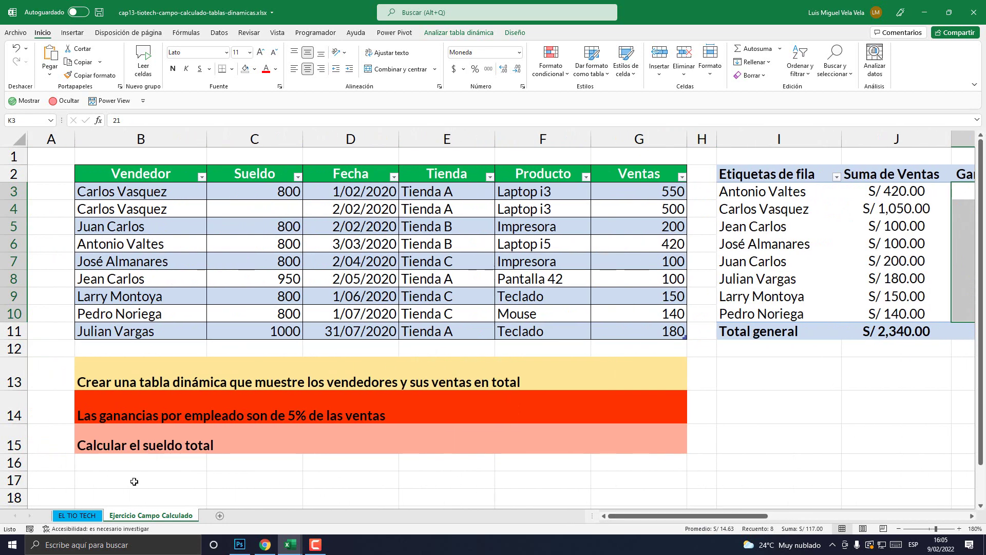
click(136, 444)
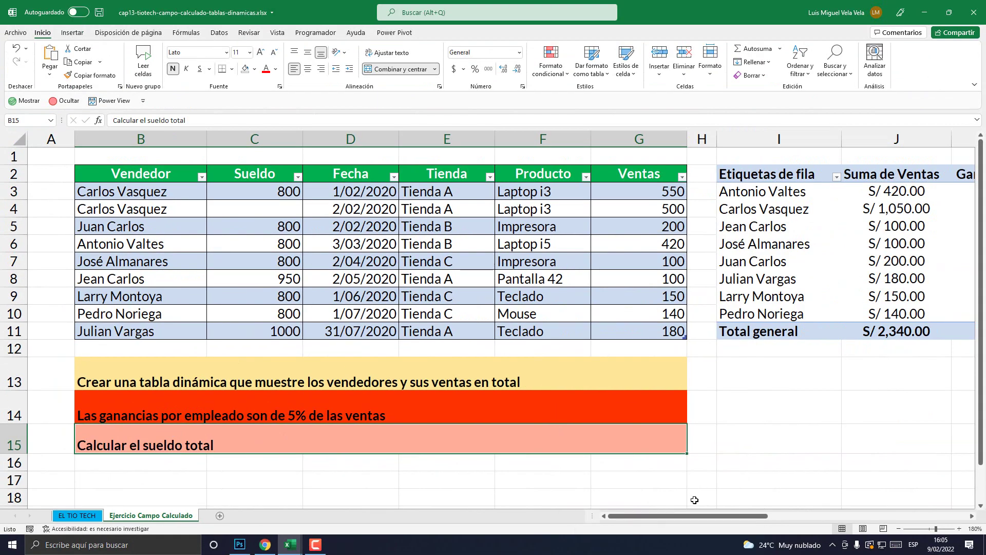
Select the pivot's sales and Ganancias values plus the source Sueldo column C3:C11 to review totals.
drag(689, 515, 749, 515)
click(636, 195)
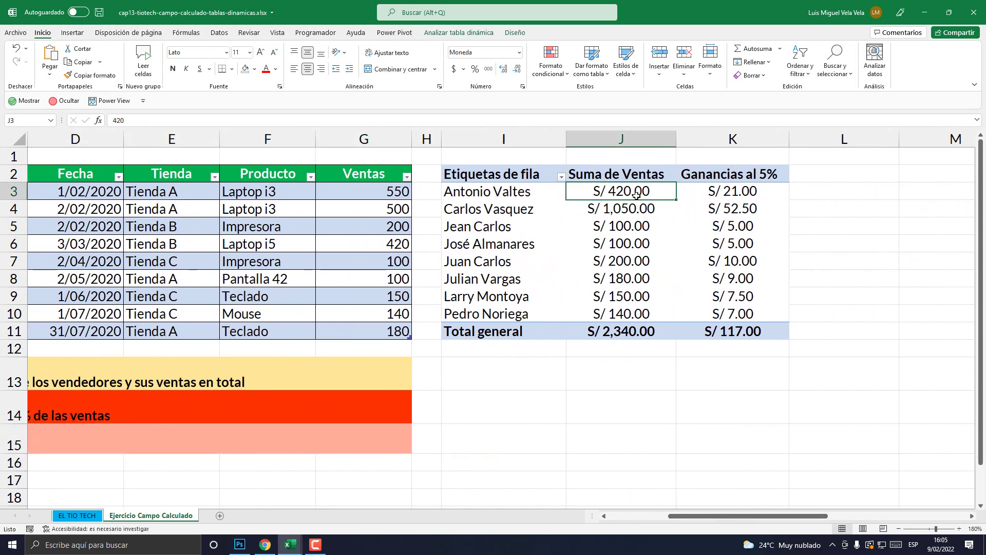
click(704, 194)
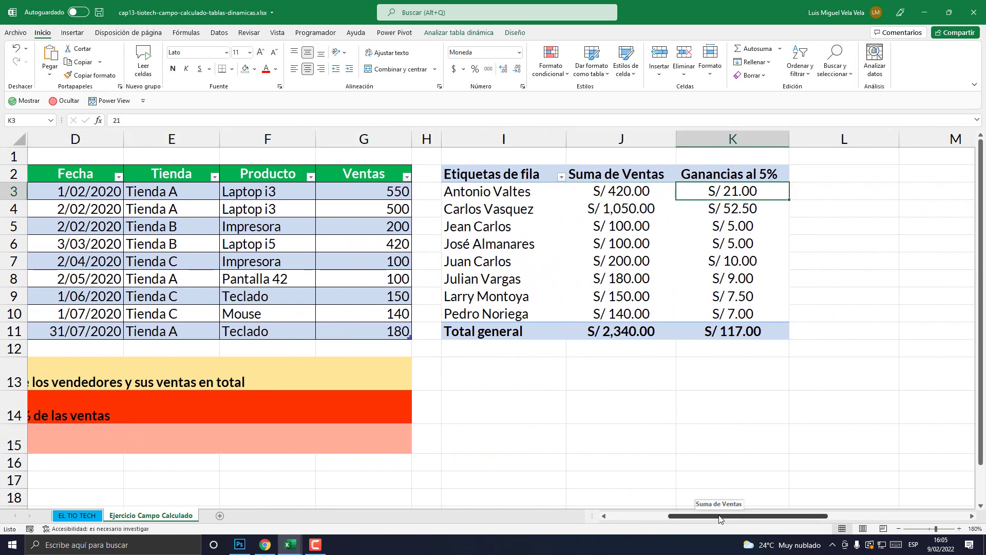
drag(719, 516, 656, 516)
drag(295, 191, 286, 331)
drag(717, 515, 797, 516)
mouse_move(637, 191)
mouse_down()
mouse_move(636, 313)
mouse_move(624, 307)
mouse_up()
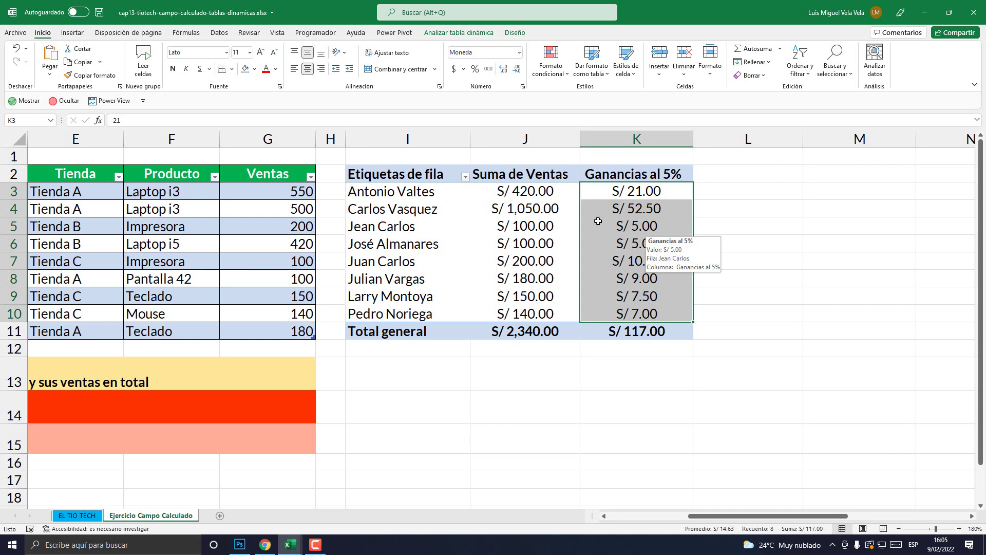
Show and then close the PivotTable field list from a Suma de Ventas cell.
click(537, 224)
right_click(528, 225)
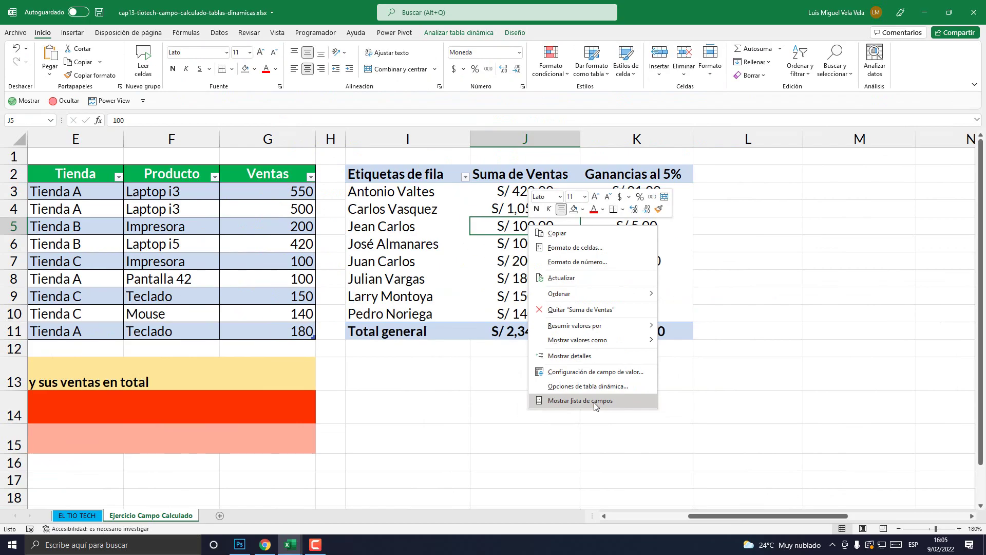
click(594, 402)
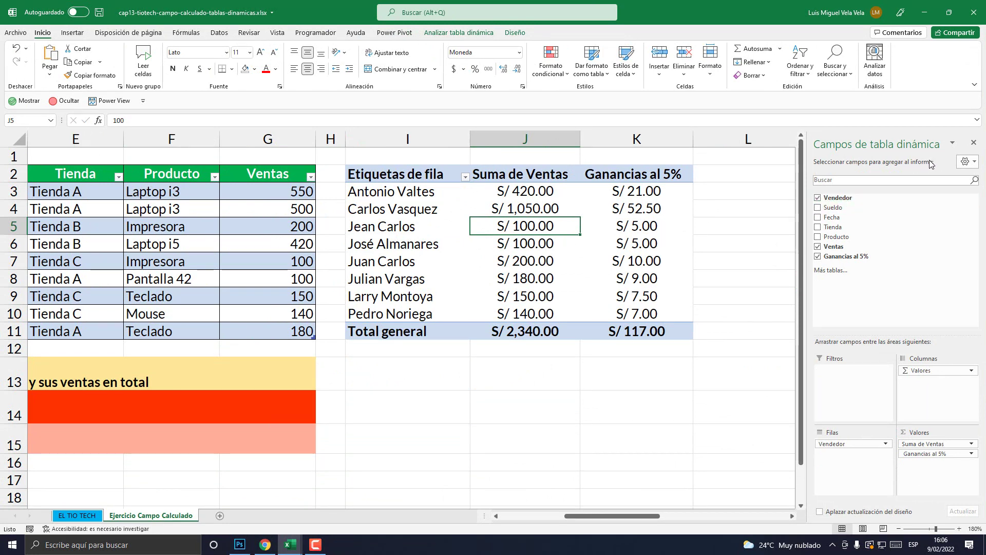
click(973, 142)
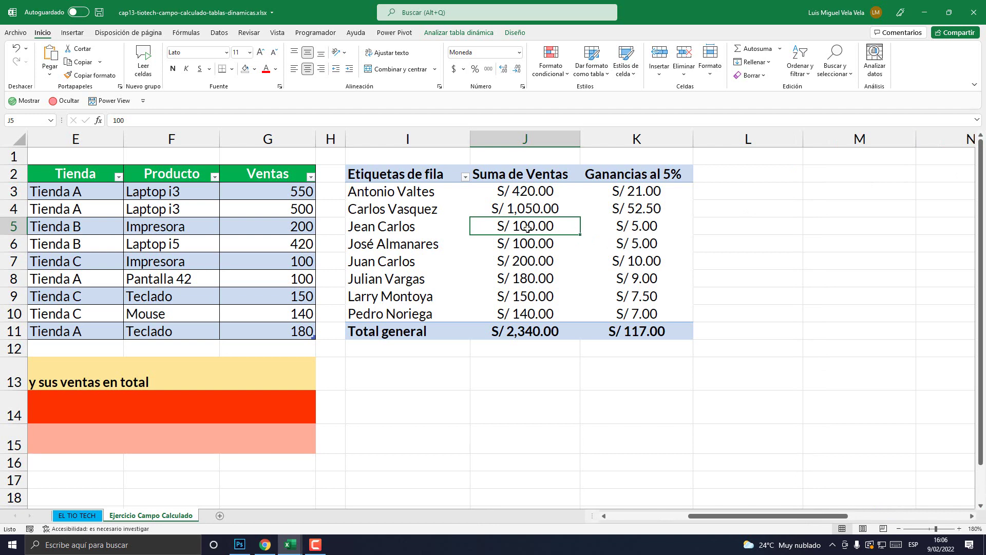
click(527, 266)
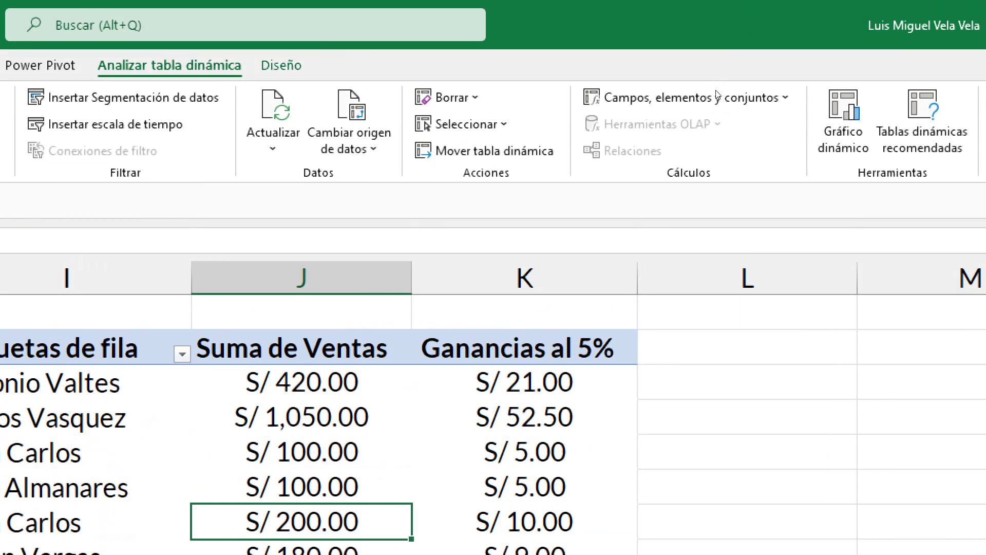
Start a new calculated field named 'Sueldo + Ganancias'.
key(Return)
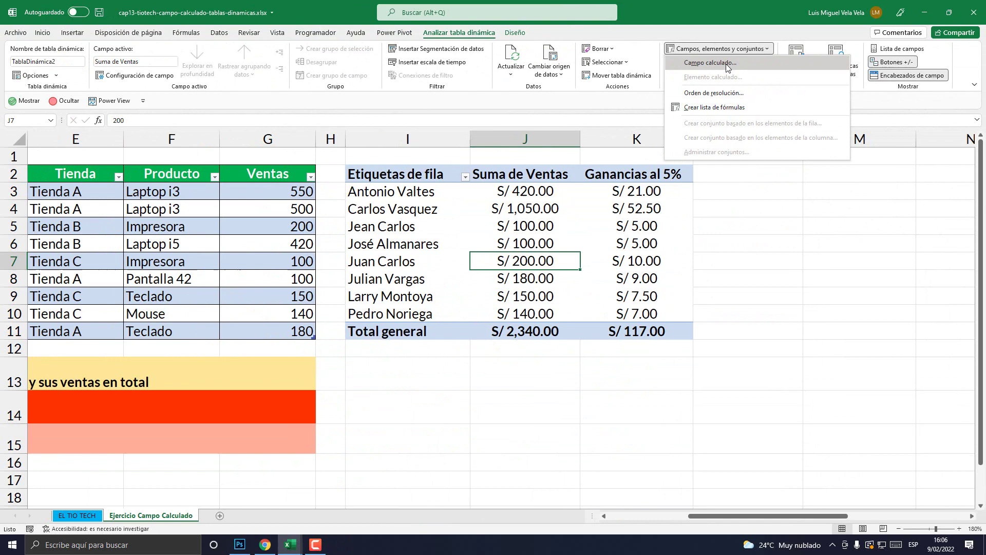
key(Return)
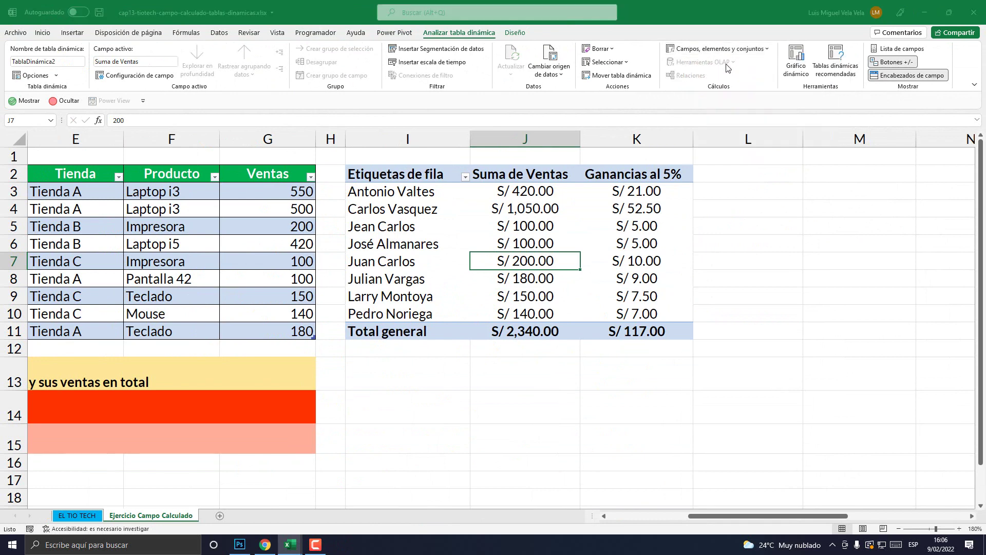
drag(686, 188, 513, 183)
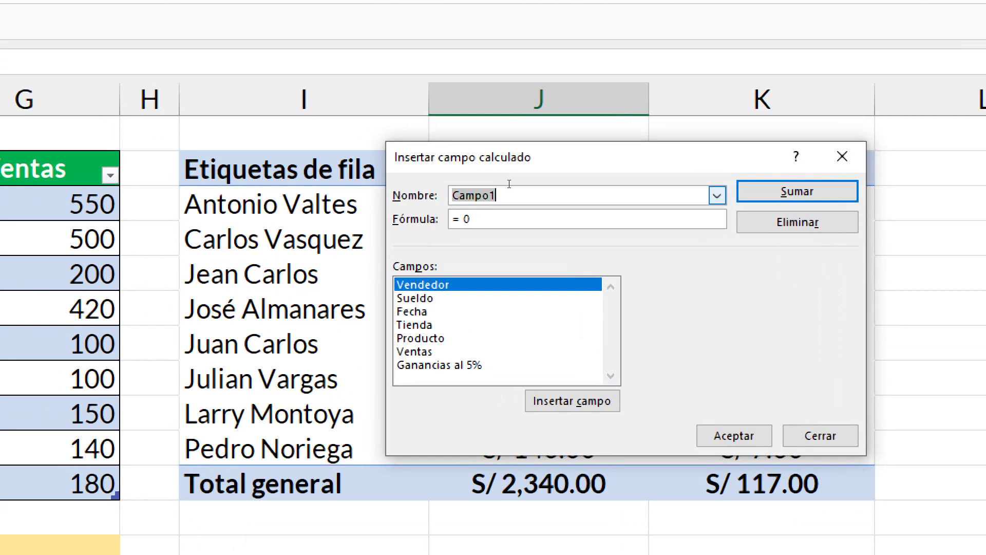
key(BackSpace)
key(BackSpace)
key(BackSpace)
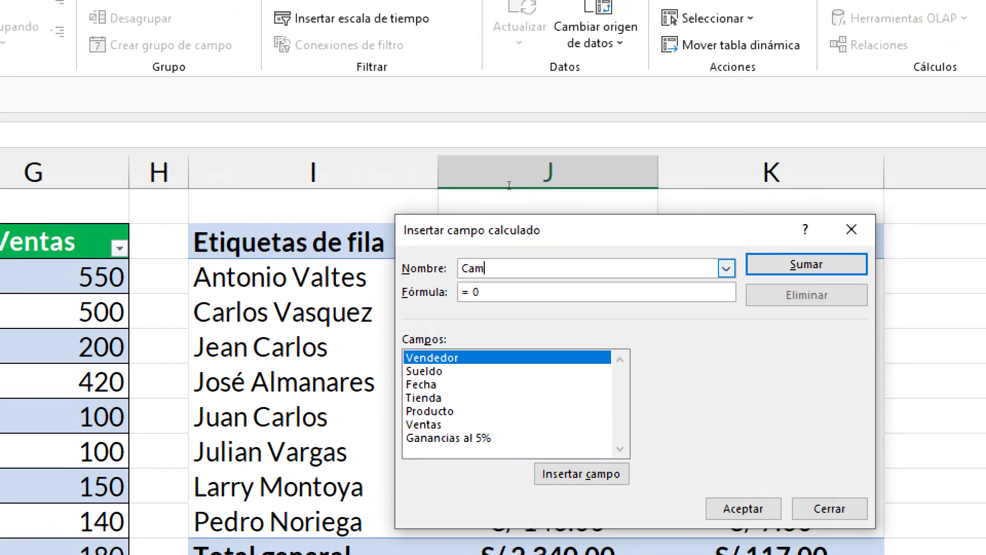
key(BackSpace)
key(BackSpace)
key(BackSpace)
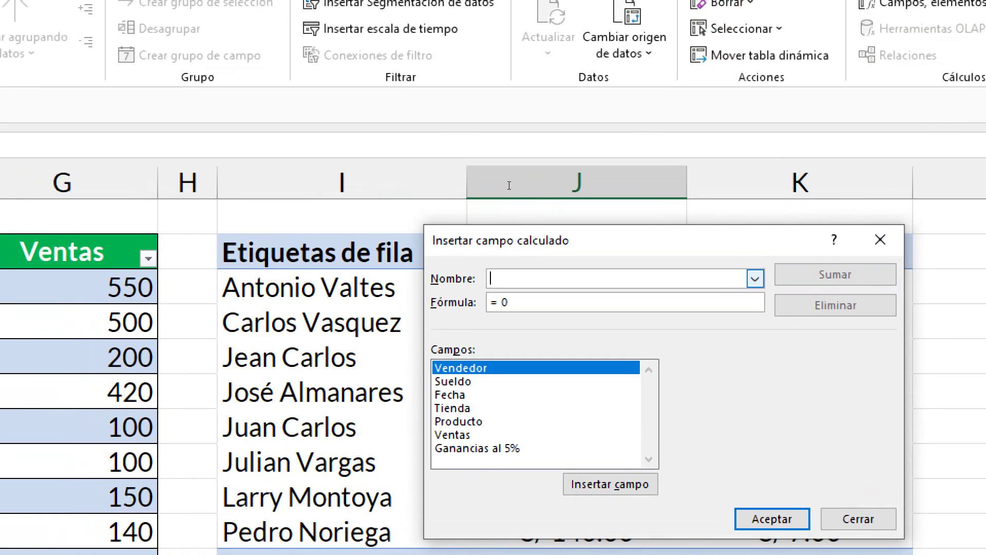
text(Sueldo + )
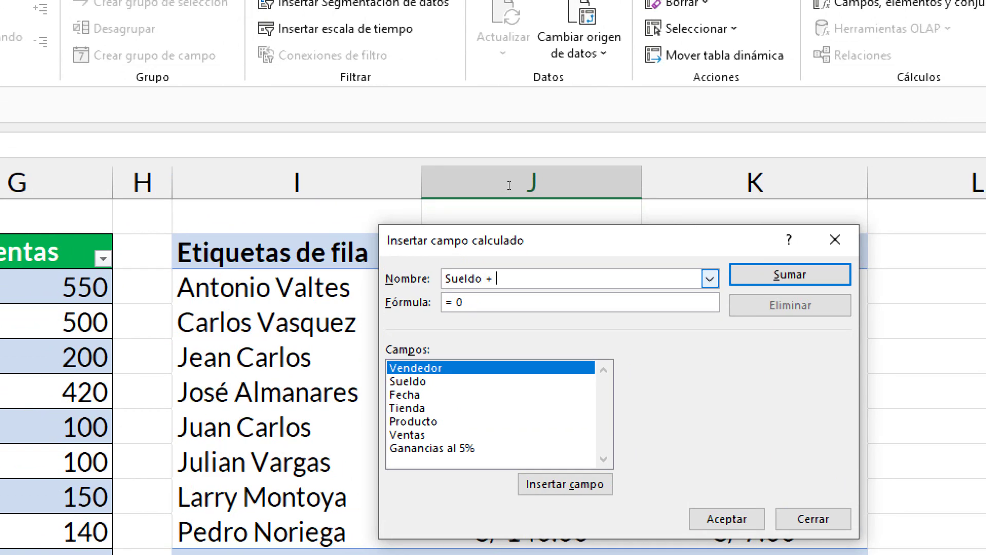
text(Ganancias)
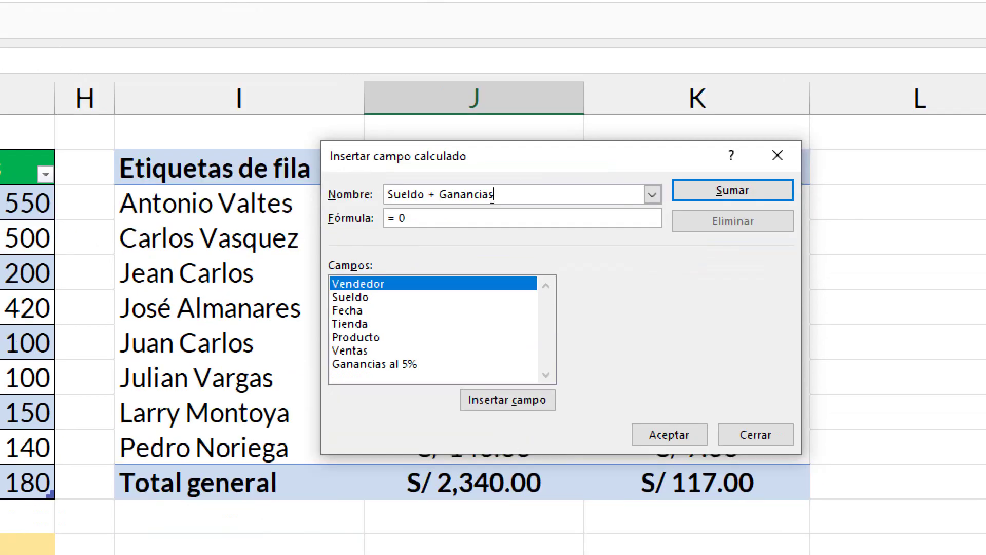
key(Tab)
Enter the formula = Sueldo + 'Ganancias al 5%' for the field.
text(=)
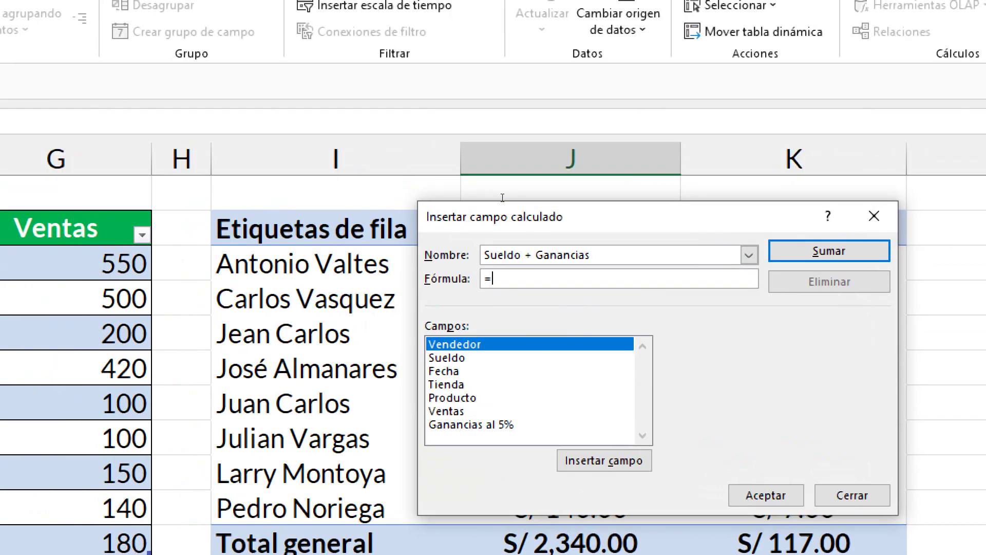
key(alt+p)
key(Down)
key(alt+c)
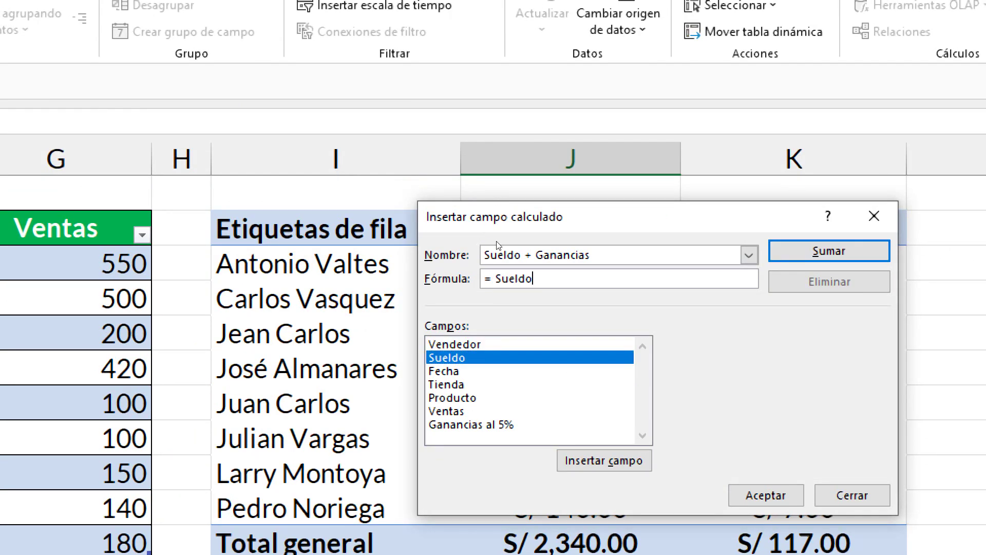
text(+)
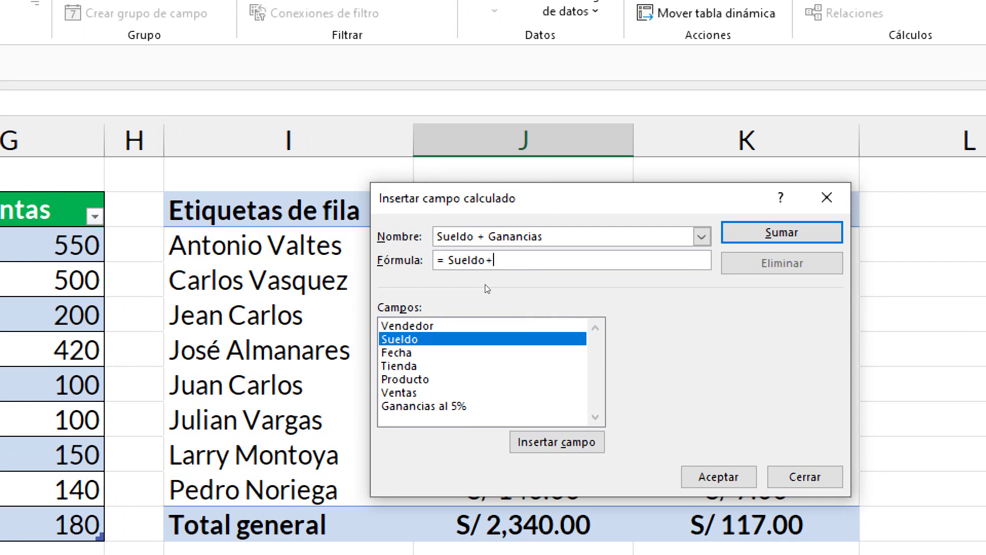
key(alt+p)
key(Down)
key(Down)
key(Down)
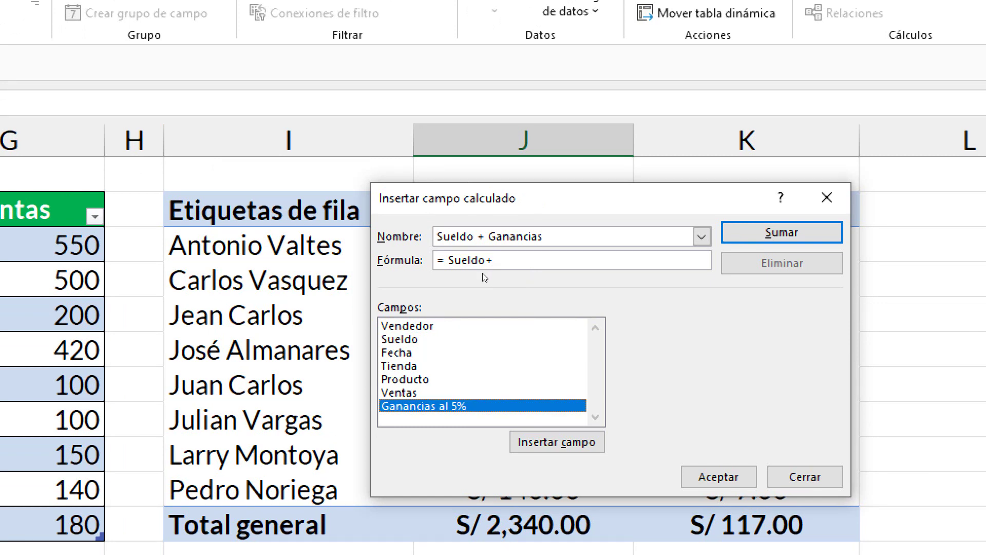
key(Tab)
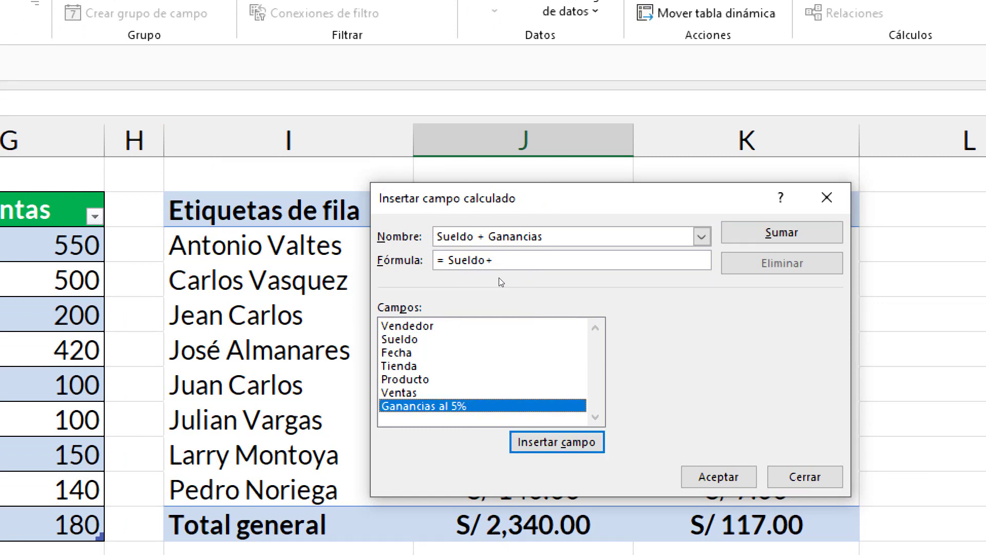
key(Return)
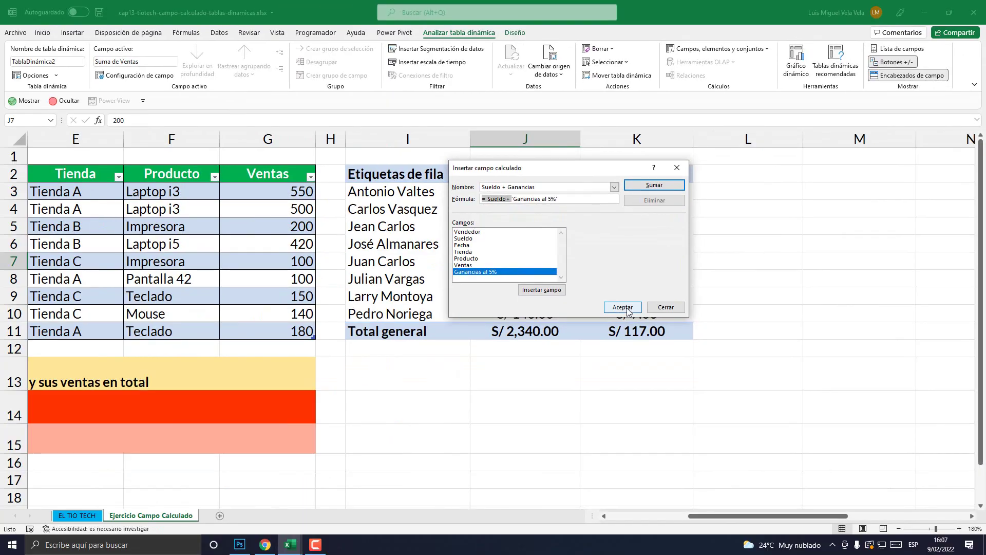
click(623, 307)
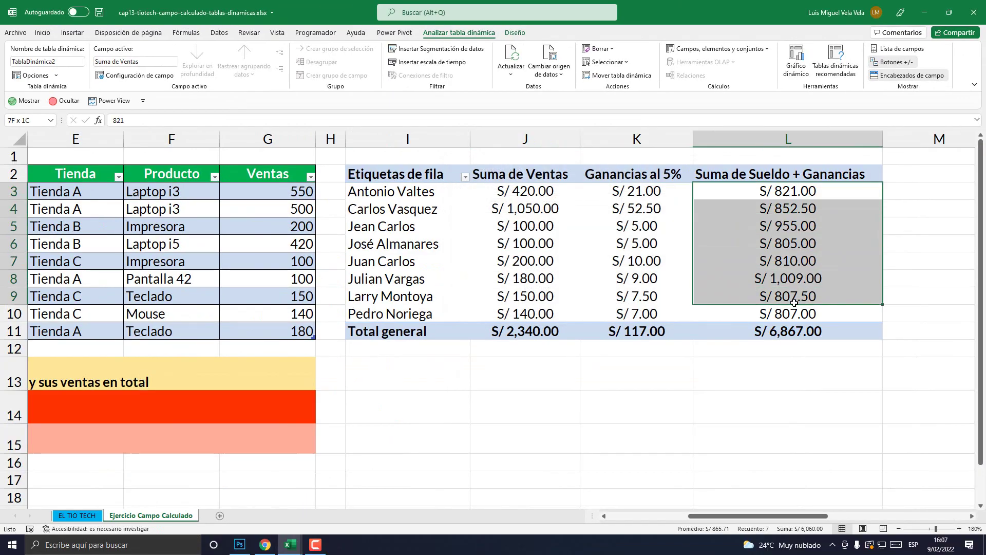
drag(786, 192, 789, 313)
drag(793, 199, 770, 308)
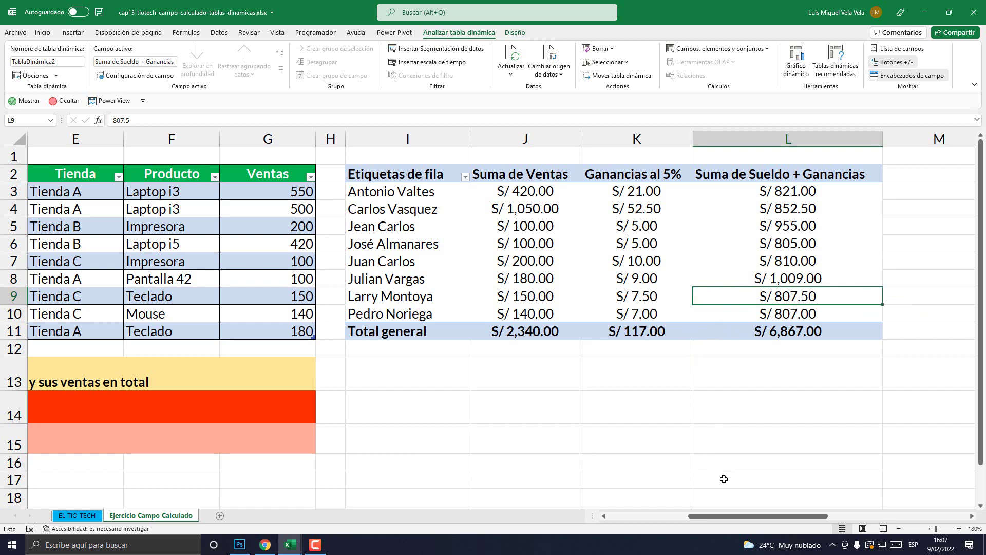
key(Up)
key(Up)
key(Up)
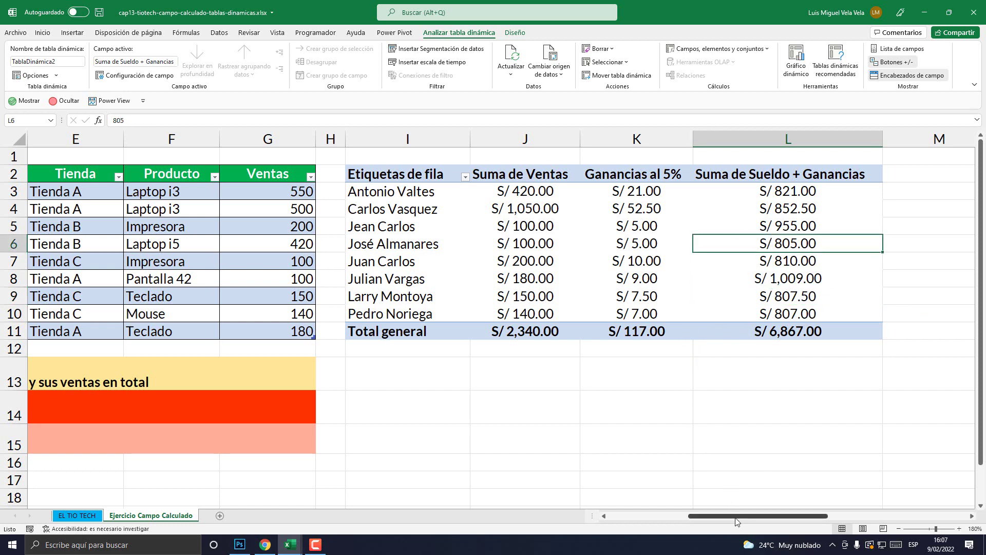
drag(724, 516, 645, 520)
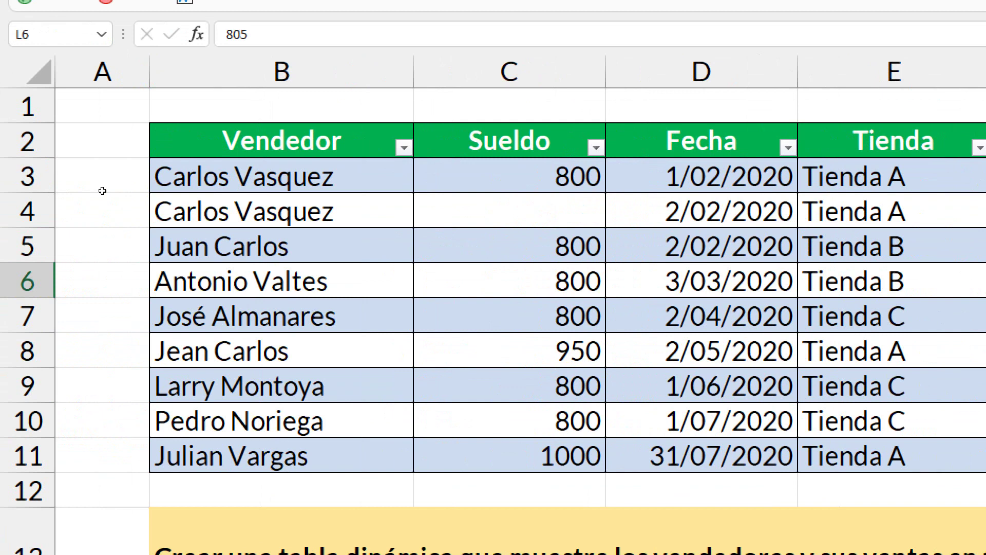
drag(231, 176, 508, 210)
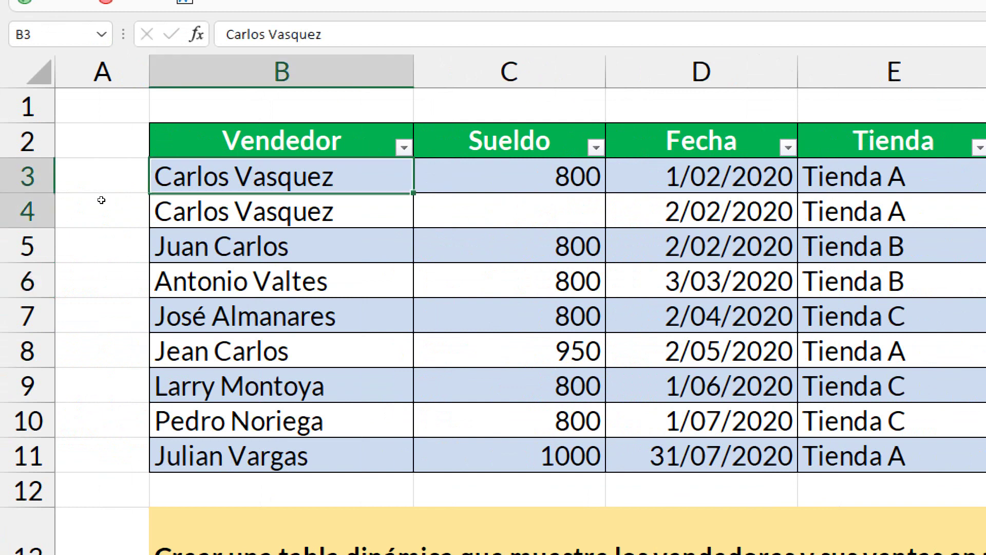
click(153, 191)
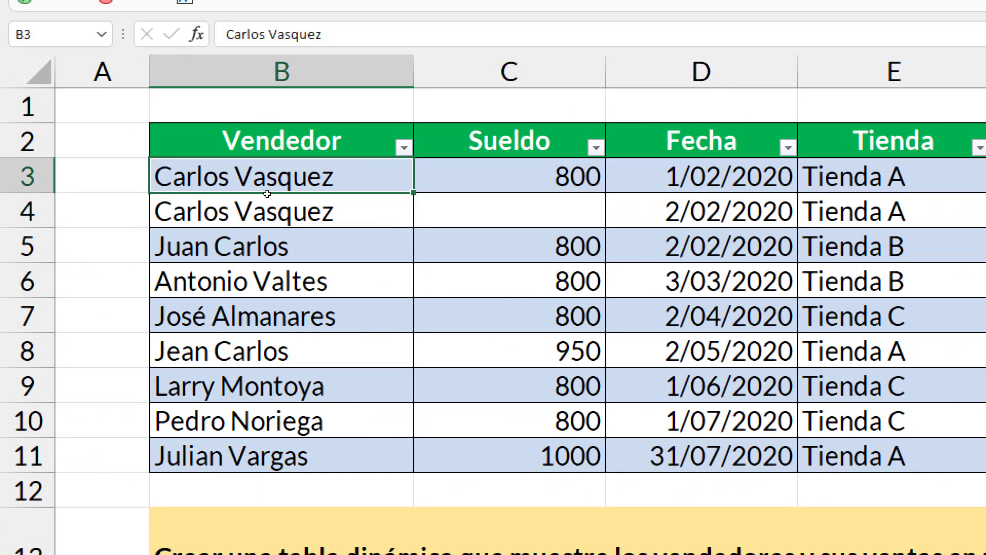
key(Right)
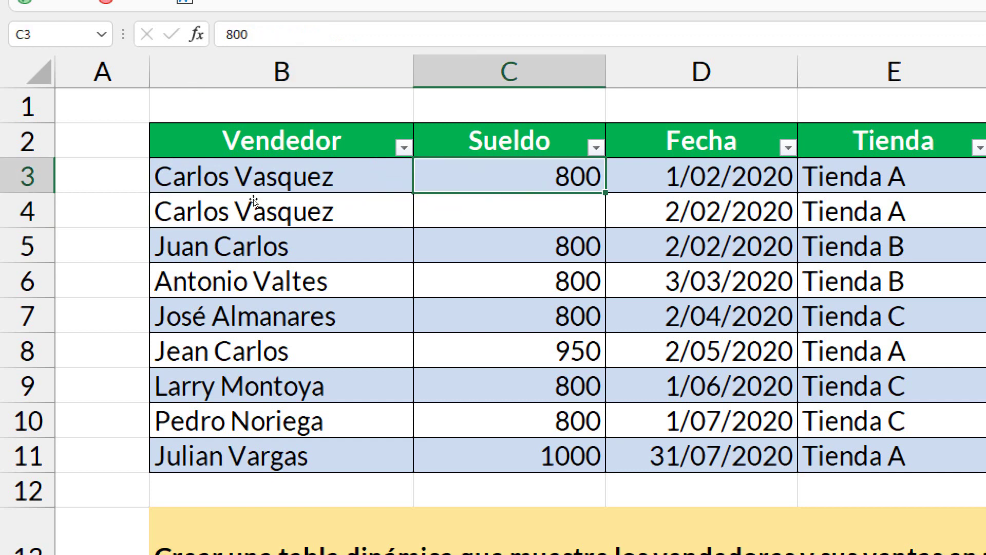
key(Down)
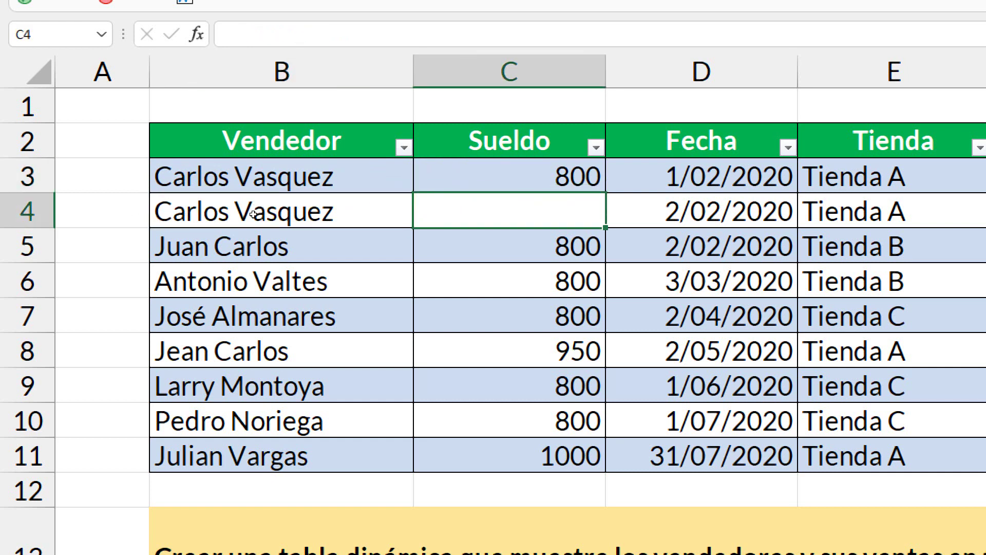
text(500)
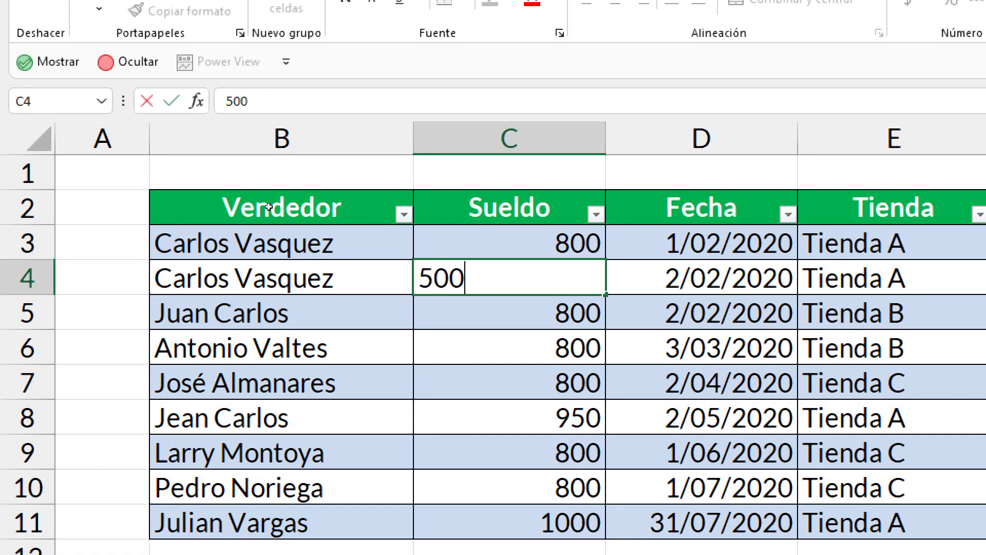
key(Return)
Refresh the pivot so the Sueldo + Ganancias total reads S/ 7,367.00.
right_click(772, 206)
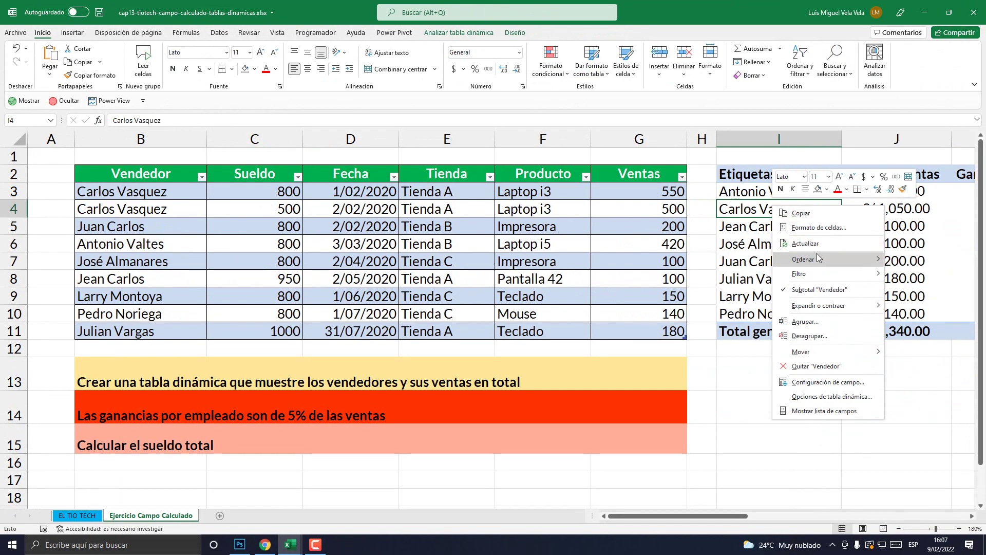
key(Escape)
drag(733, 520, 790, 519)
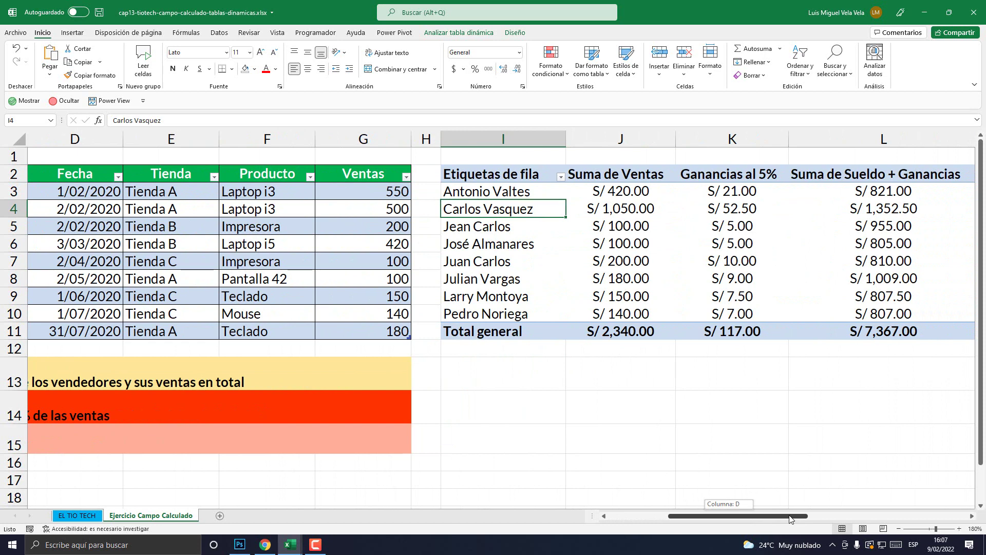
drag(790, 518, 729, 518)
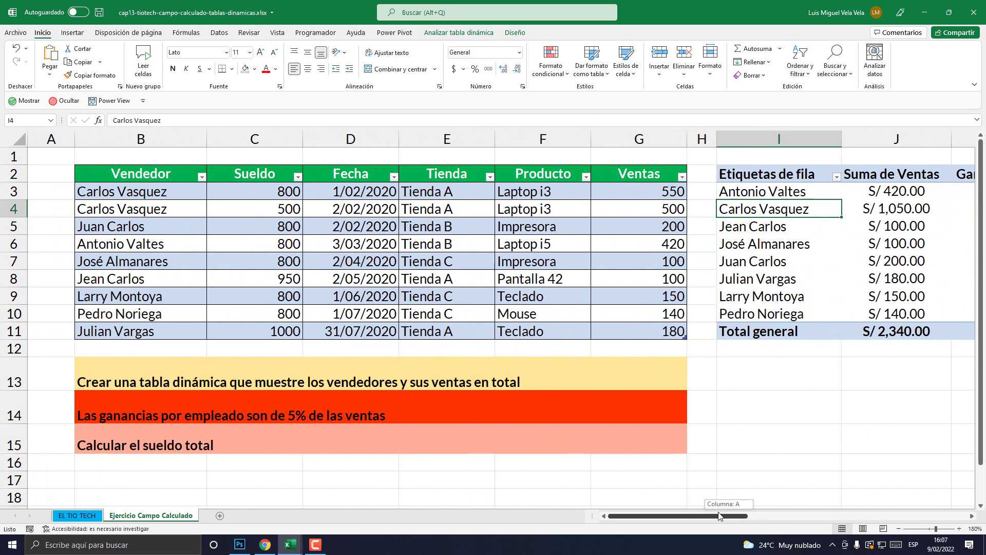
click(234, 210)
key(Delete)
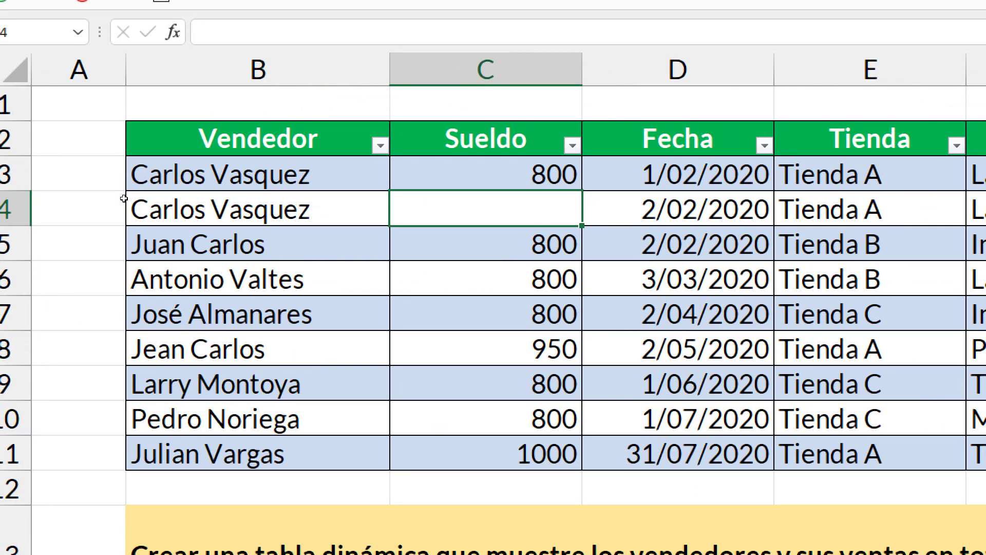
drag(131, 182, 193, 206)
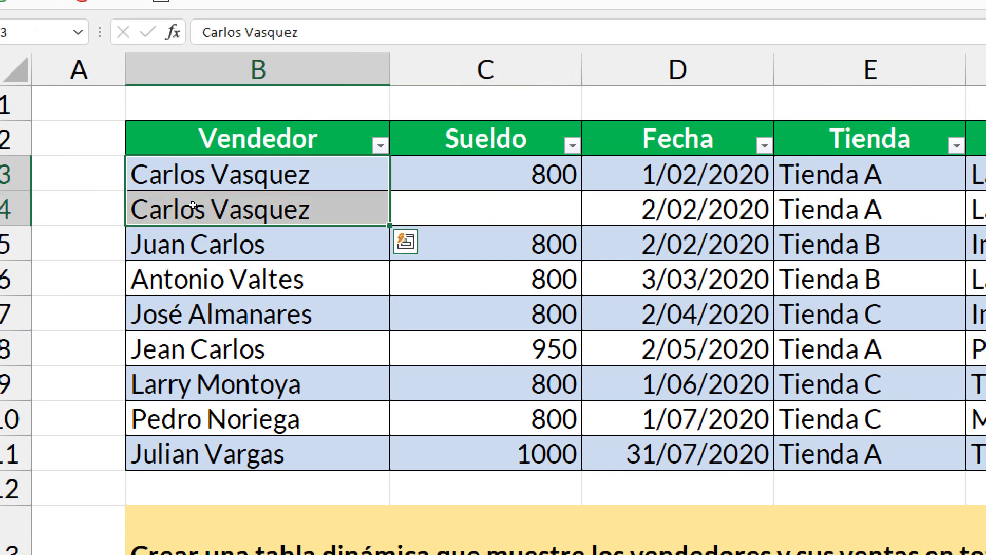
key(Right)
key(Down)
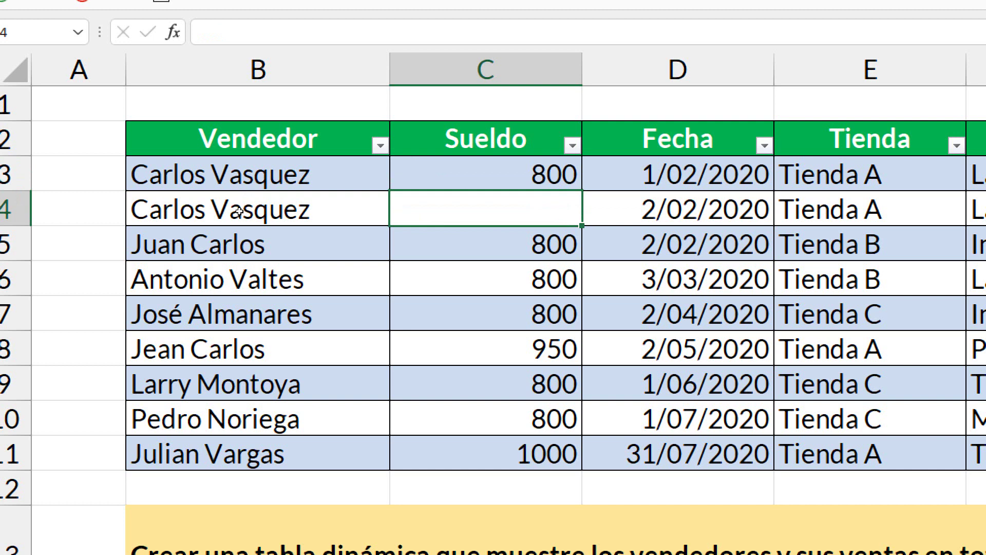
key(Up)
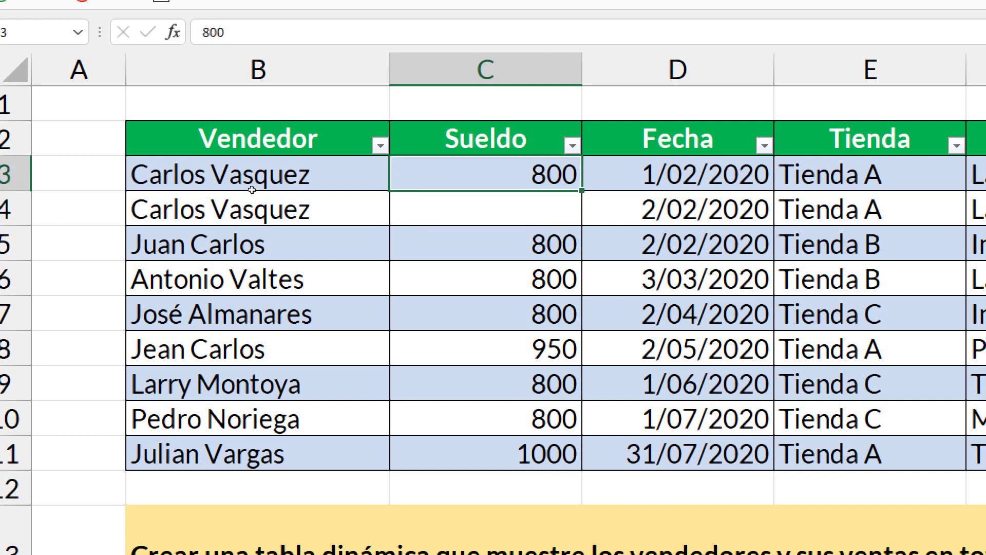
click(151, 189)
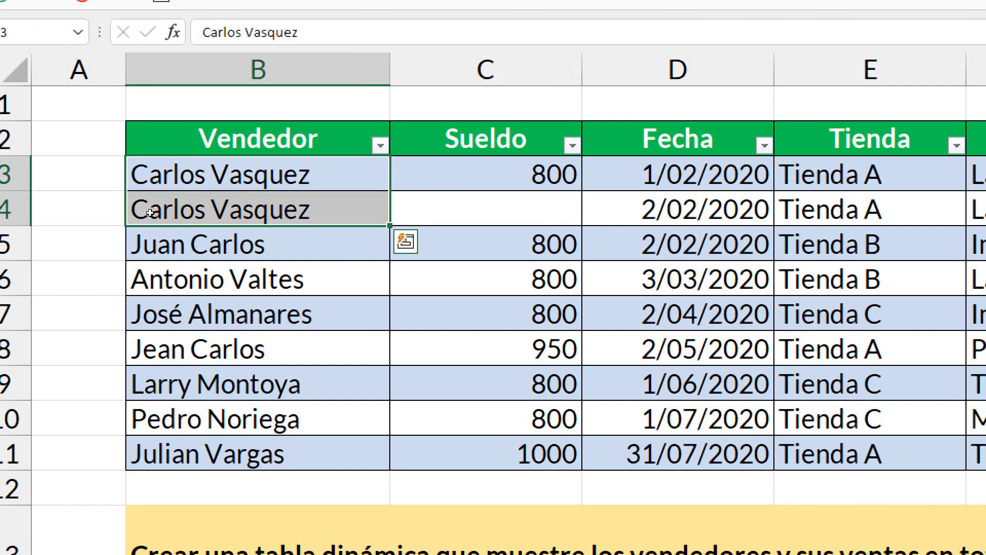
drag(149, 191, 150, 191)
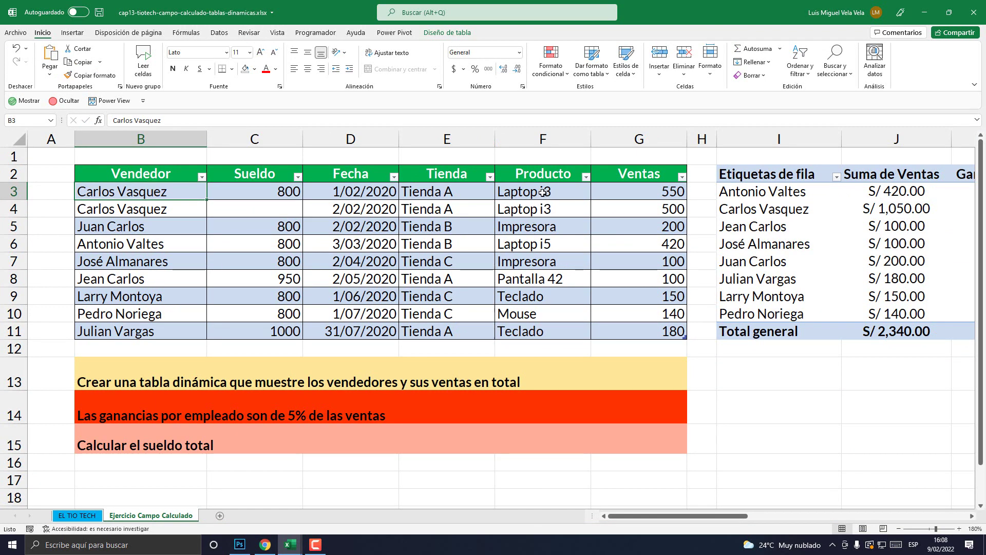
Insert a blank Hoja2 sheet, then end back on Ejercicio Campo Calculado.
drag(539, 192, 499, 246)
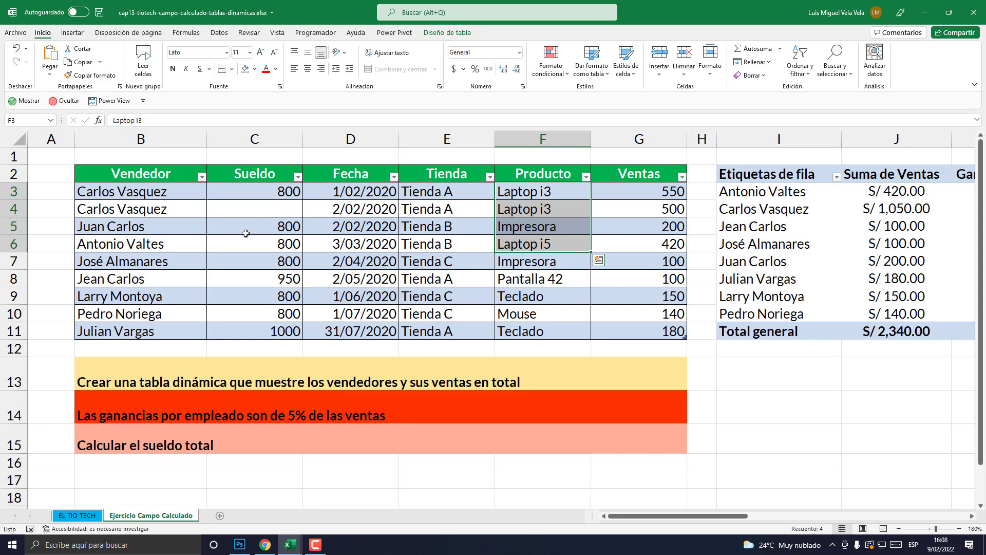
click(131, 185)
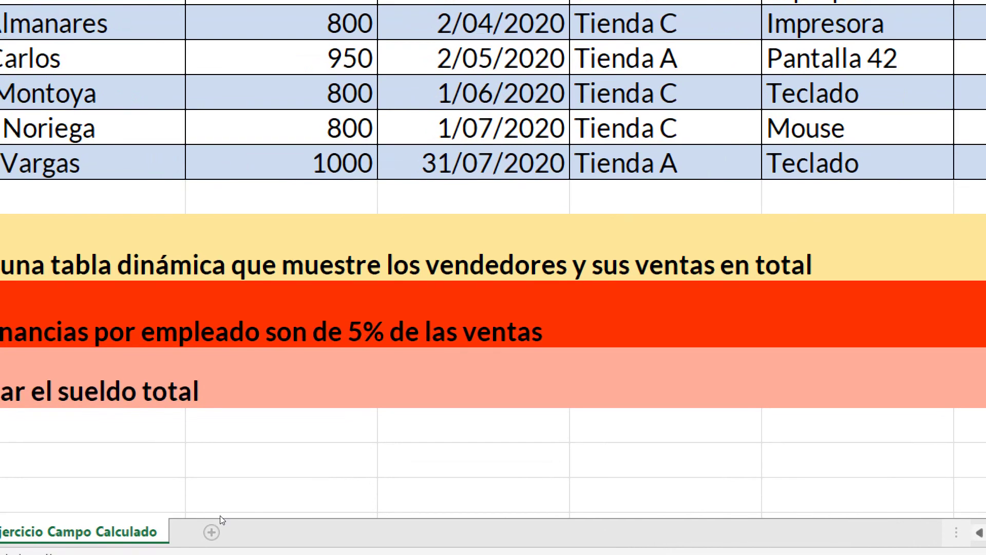
click(220, 515)
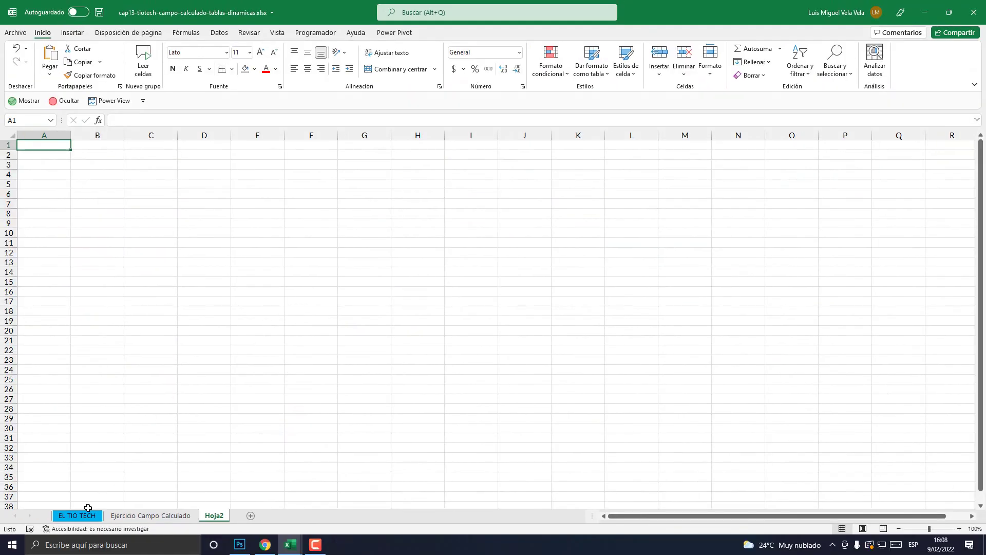
click(88, 511)
click(151, 515)
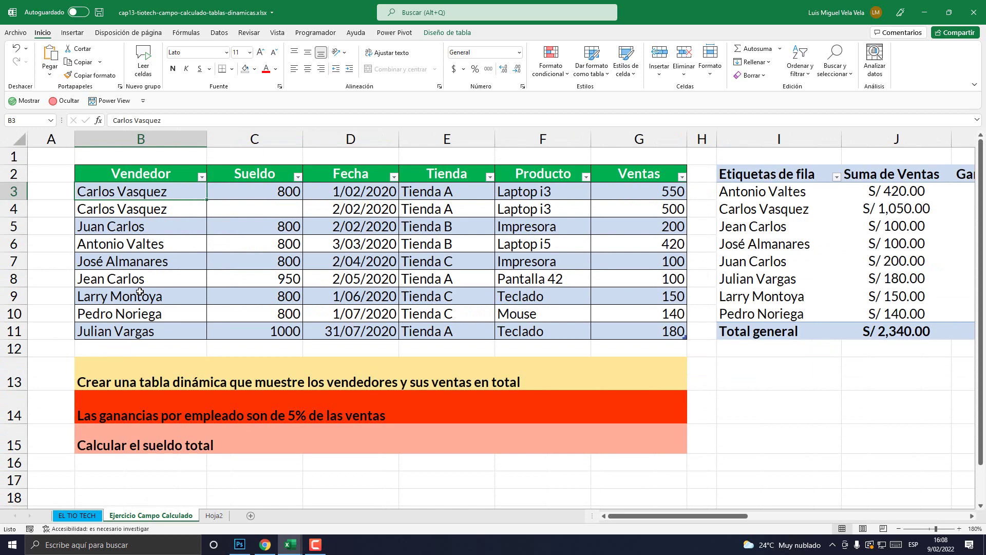
click(215, 516)
click(195, 518)
click(214, 515)
click(151, 515)
Give cells B6:C6 a light salmon fill instead of the dark red.
drag(154, 245, 242, 245)
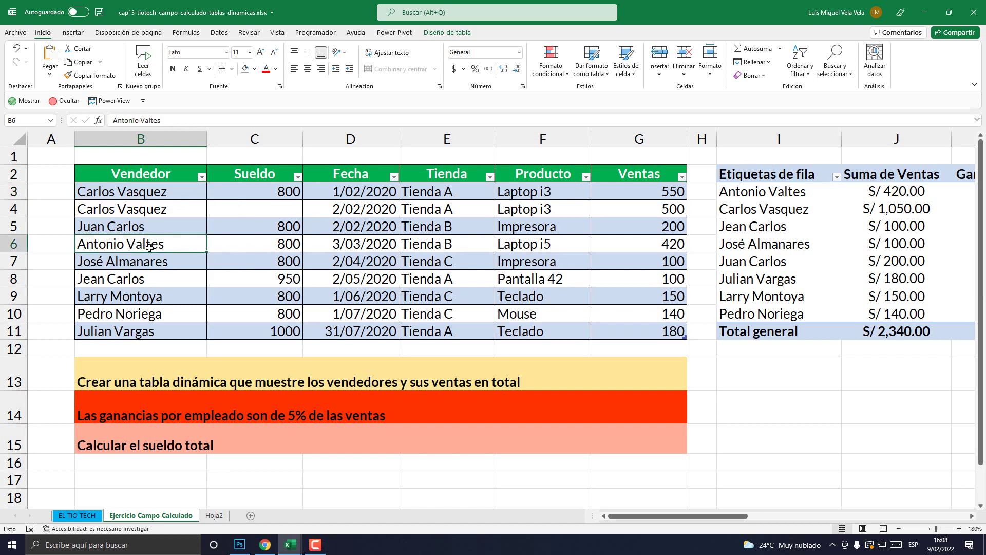
click(254, 69)
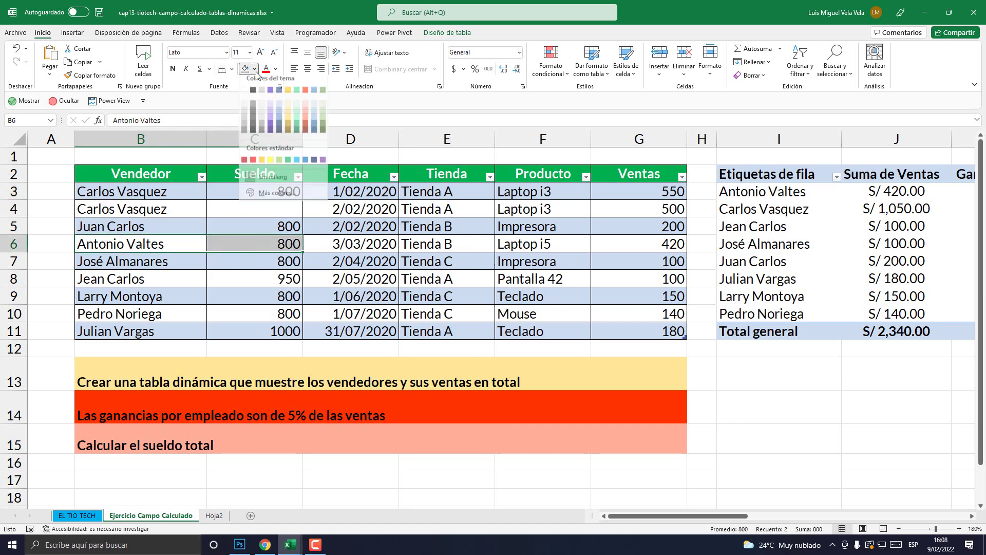
click(306, 122)
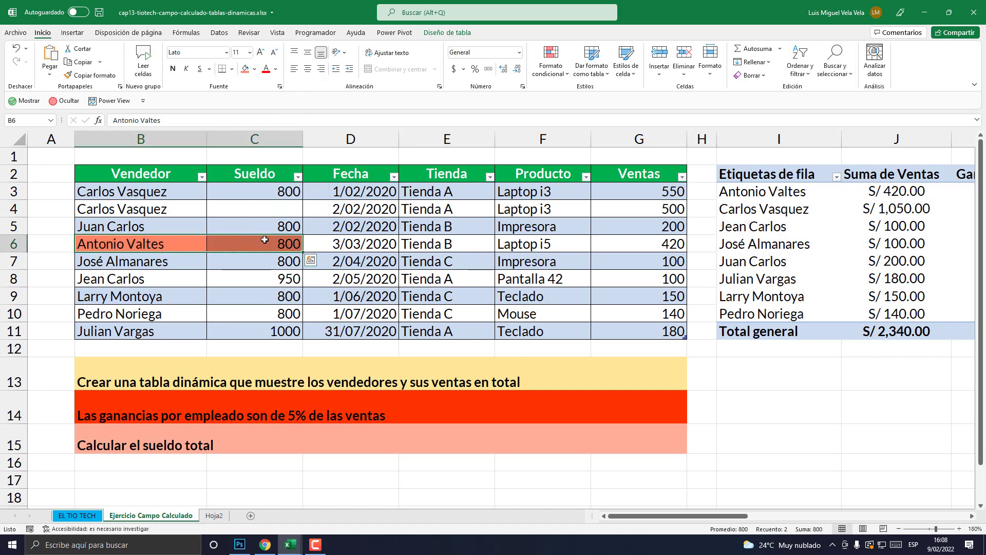
Review the pivot's seller labels, Ganancias al 5%, Sueldo + Ganancias and Ventas values.
click(753, 194)
drag(727, 516, 805, 516)
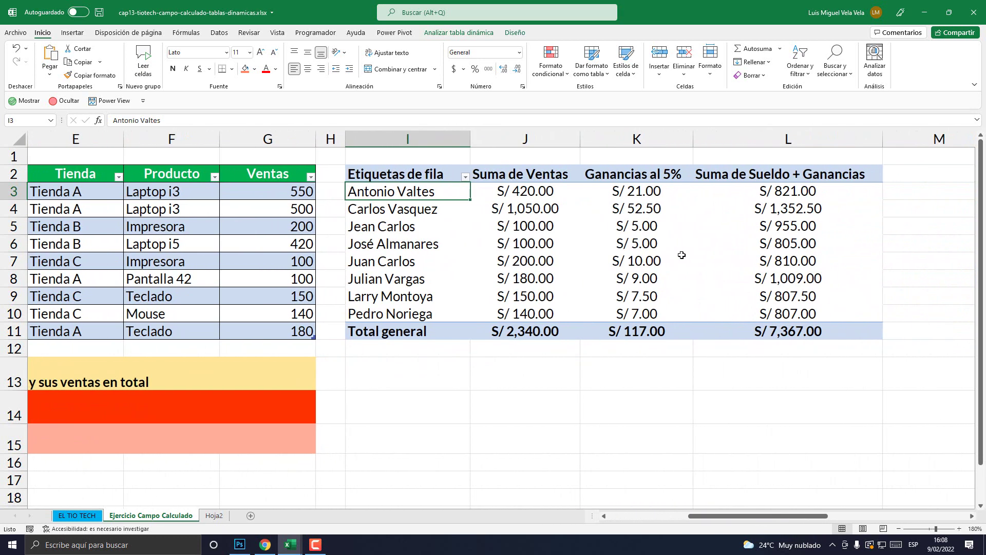
click(785, 200)
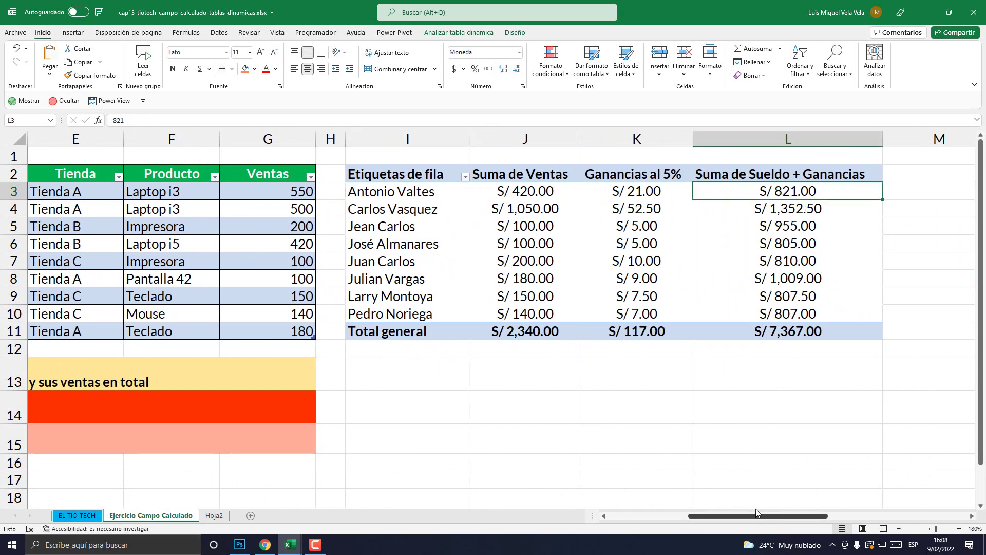
drag(755, 516, 676, 515)
click(273, 244)
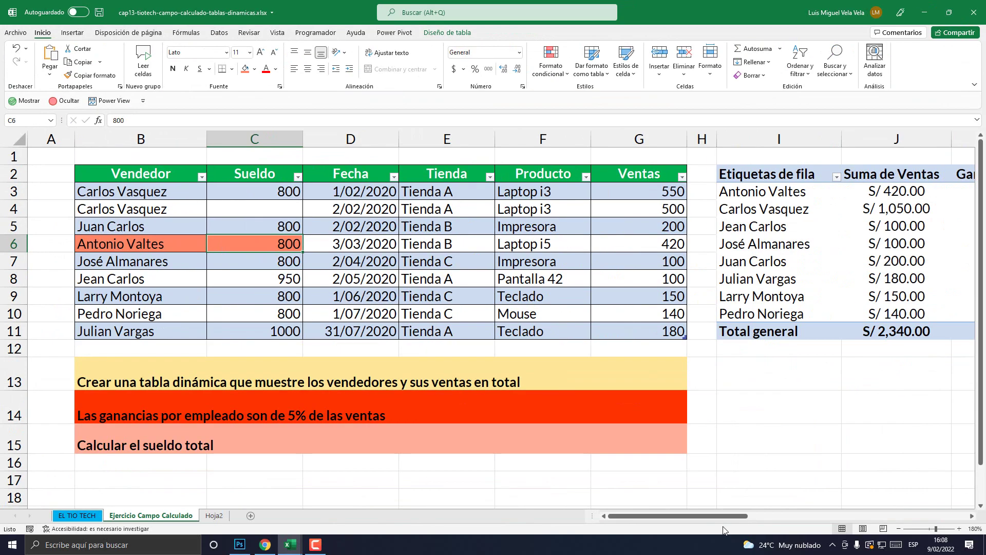
drag(745, 515, 809, 515)
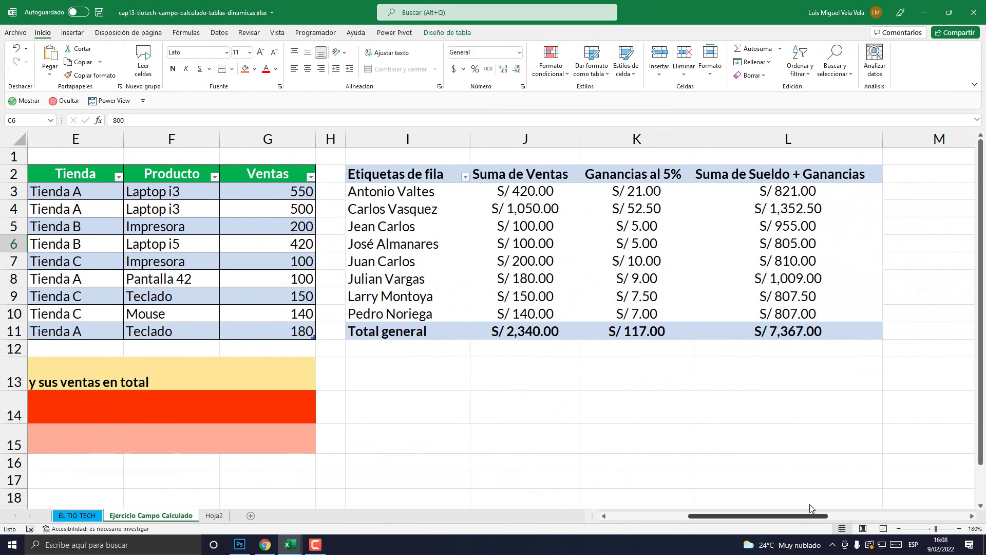
click(645, 198)
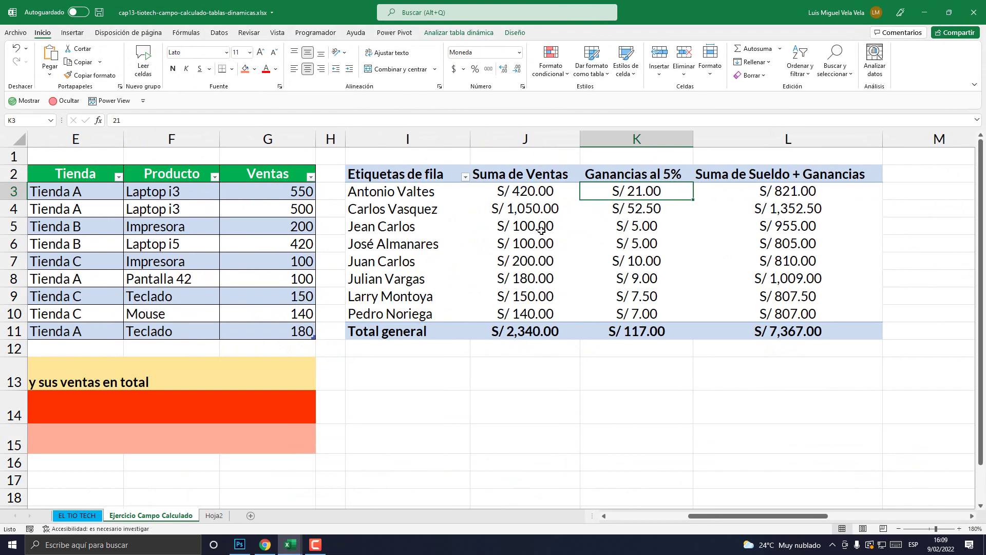
click(541, 230)
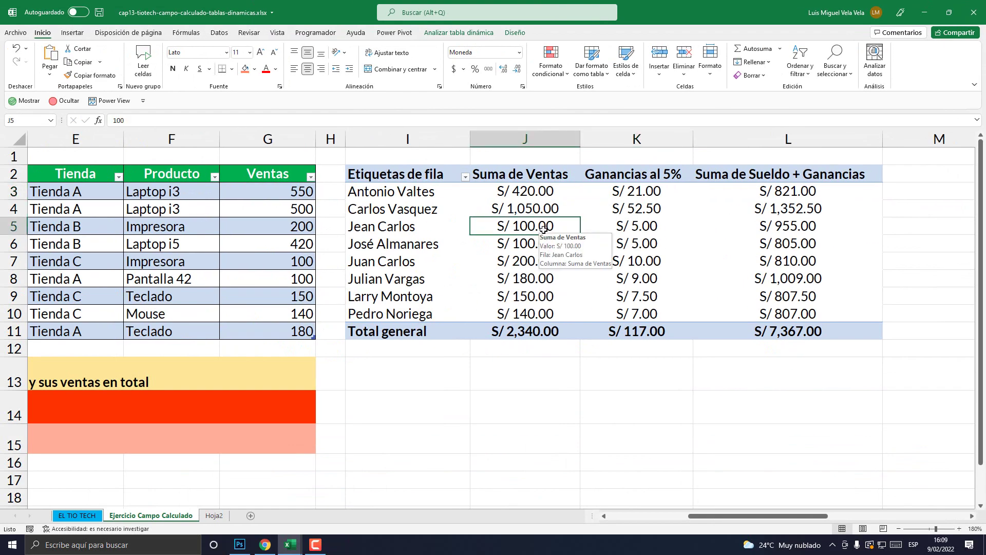
Show the PivotTable field list and add Sueldo to the Columnas area.
right_click(542, 230)
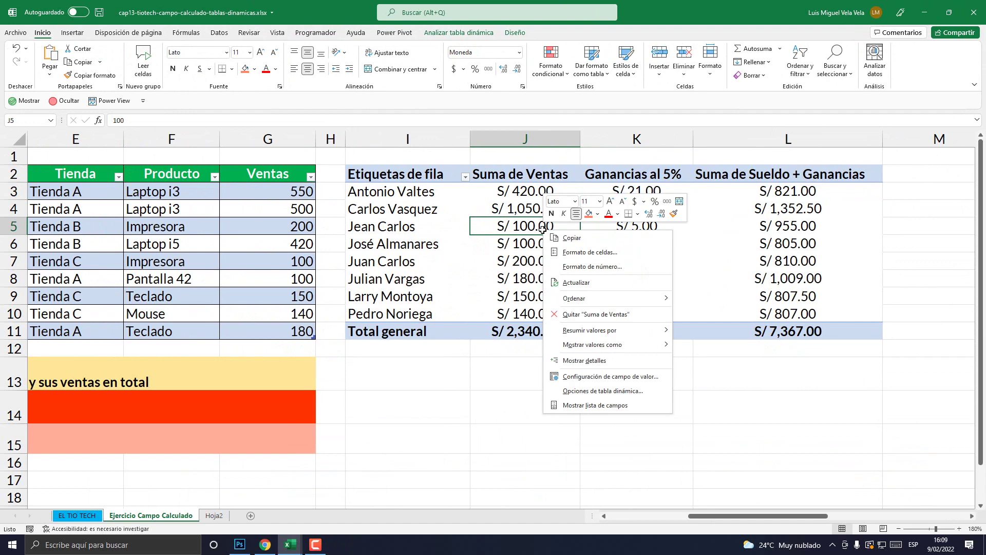
click(617, 406)
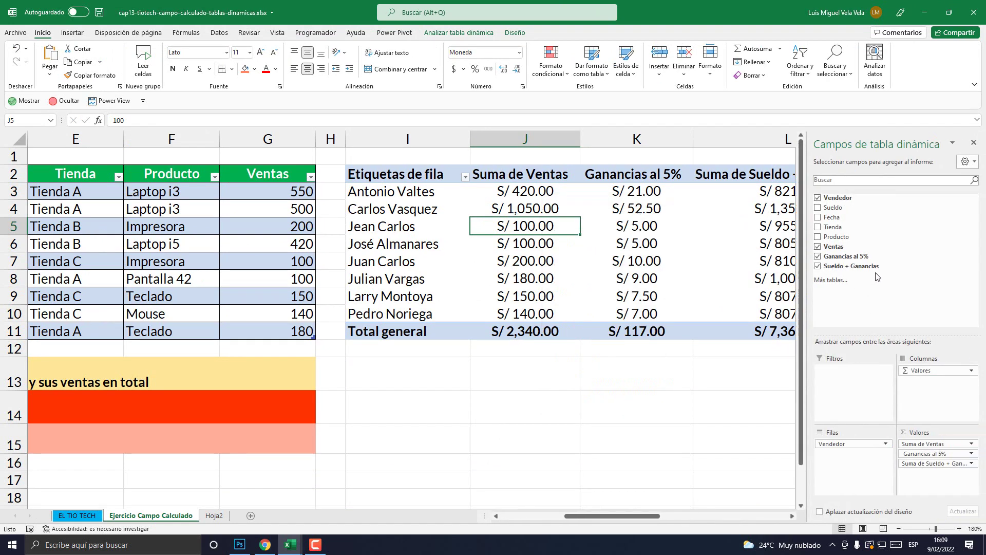
drag(834, 208, 920, 381)
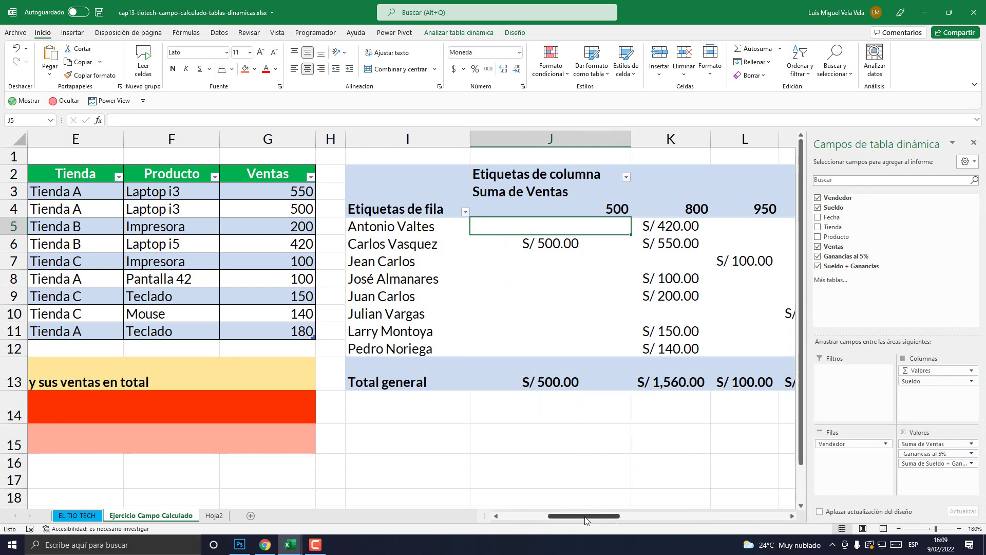
drag(591, 516, 628, 518)
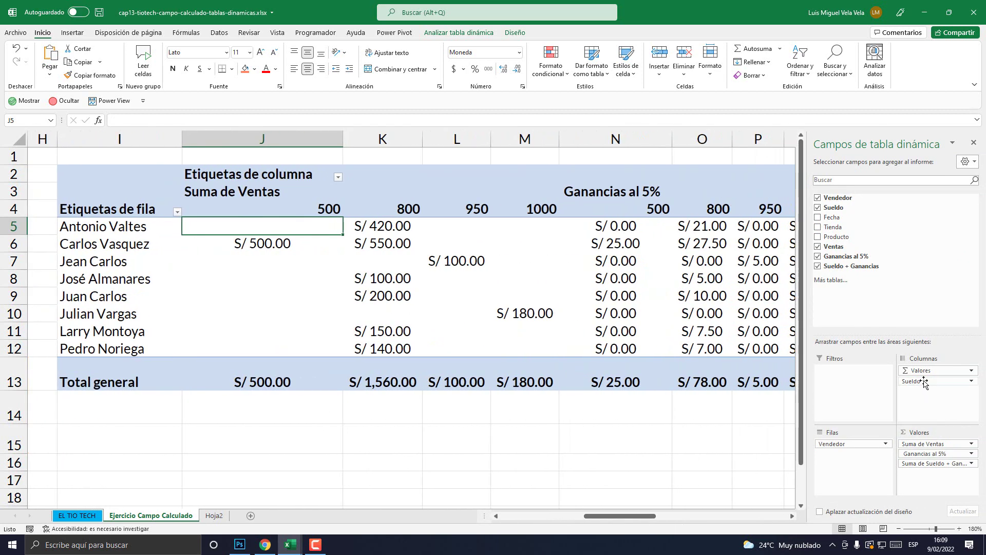
Move Sueldo into Filas so each seller splits into Sueldo sub-rows like 800 and 500.
drag(919, 381, 873, 453)
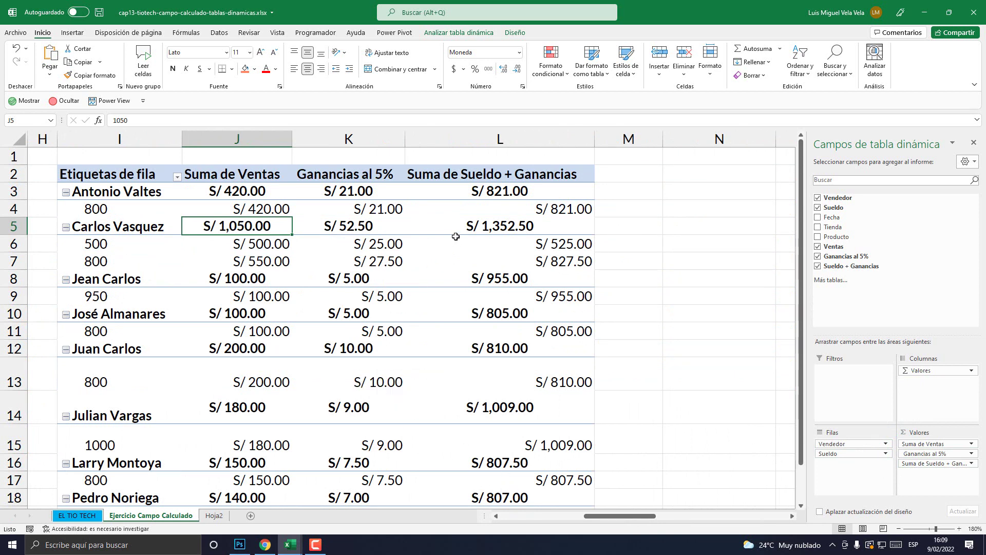
click(469, 187)
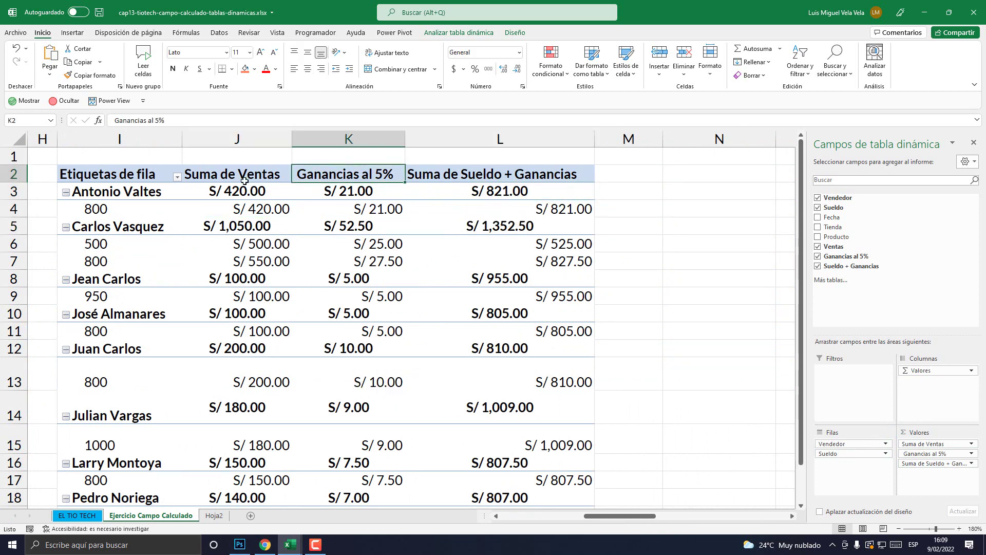
click(127, 179)
click(94, 210)
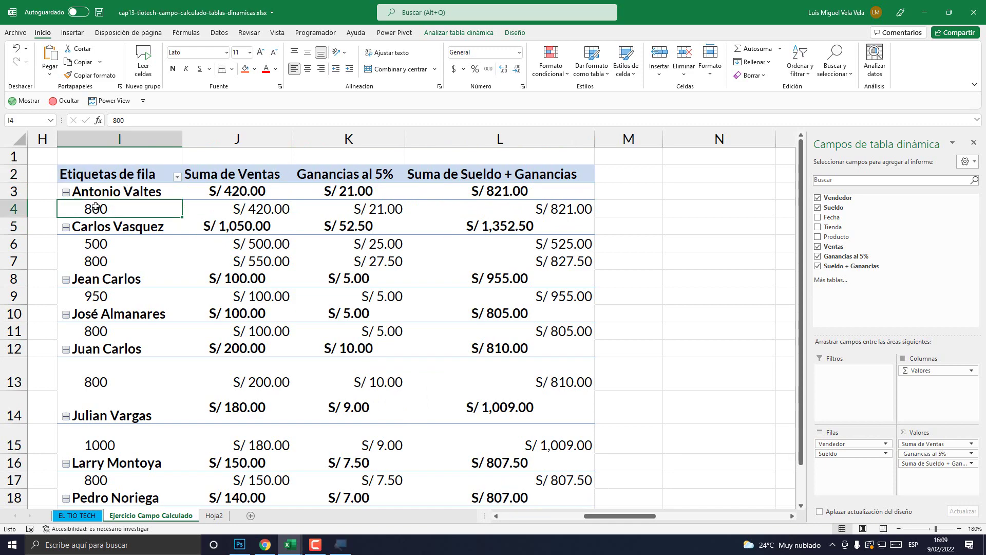
key(Down)
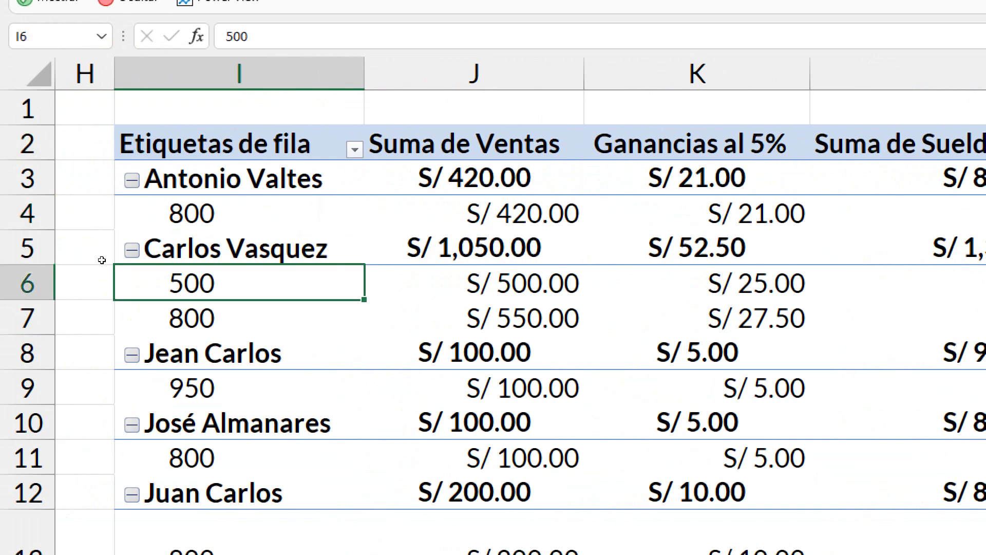
key(Down)
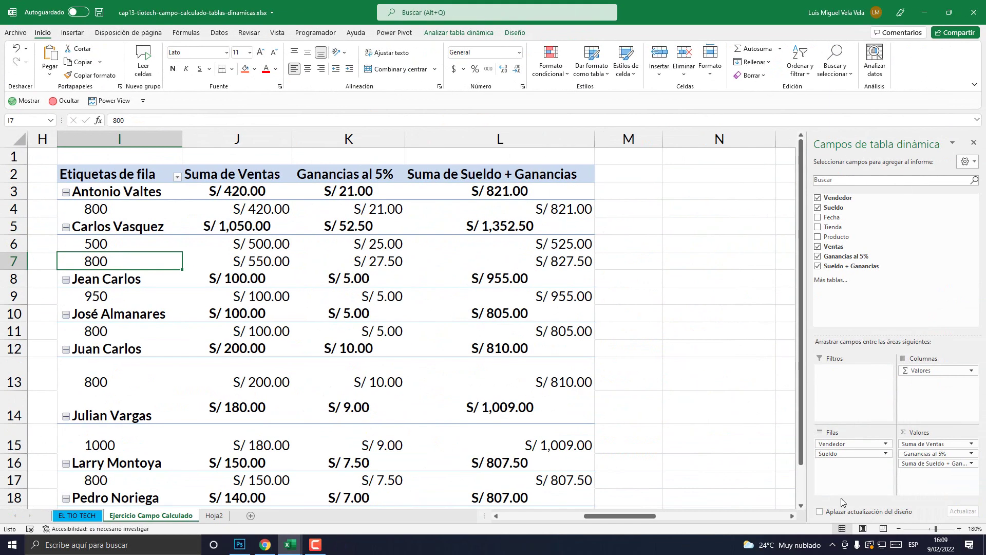
Drag Sueldo from Filas into Valores, adding a Suma de Sueldo column totalling 7250.
drag(850, 453, 928, 485)
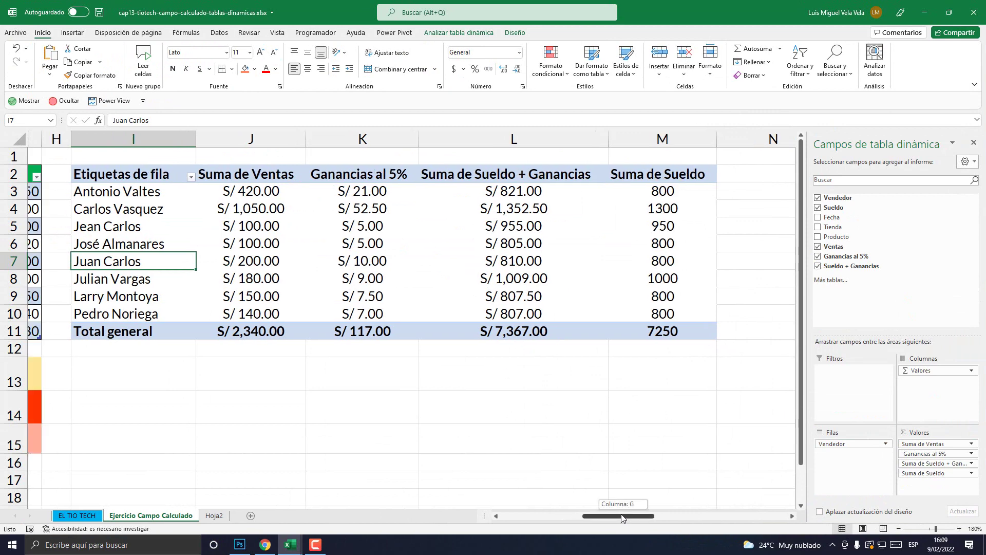
drag(618, 515, 607, 516)
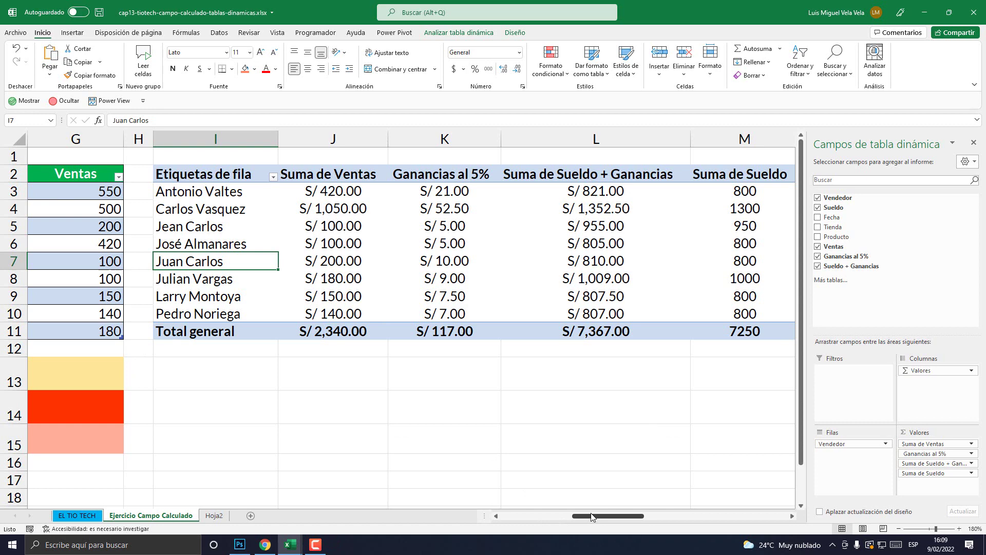
Apply Borde exterior grueso around the Sueldo values C3:C11 in the source table.
drag(586, 516, 515, 514)
drag(253, 195, 241, 329)
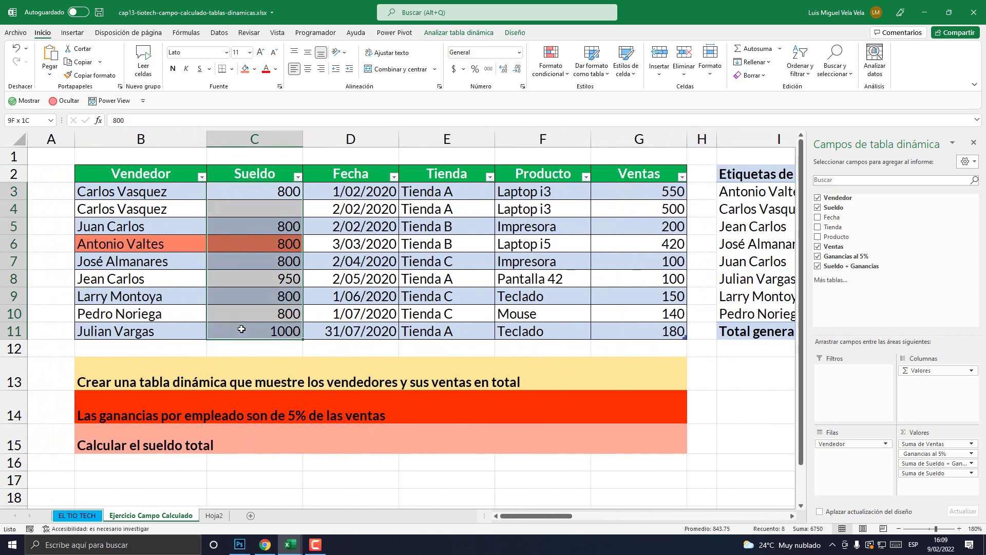
click(232, 69)
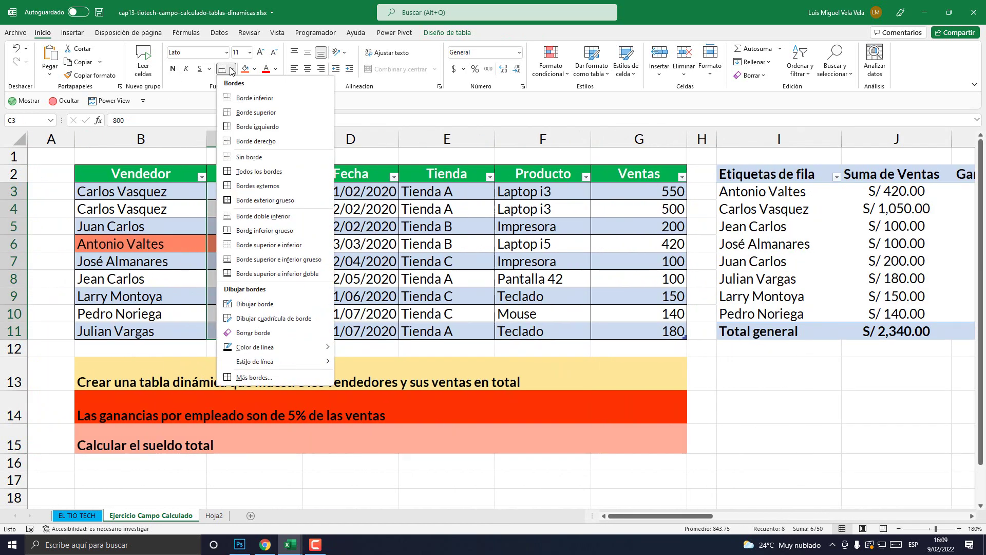
click(253, 202)
click(381, 247)
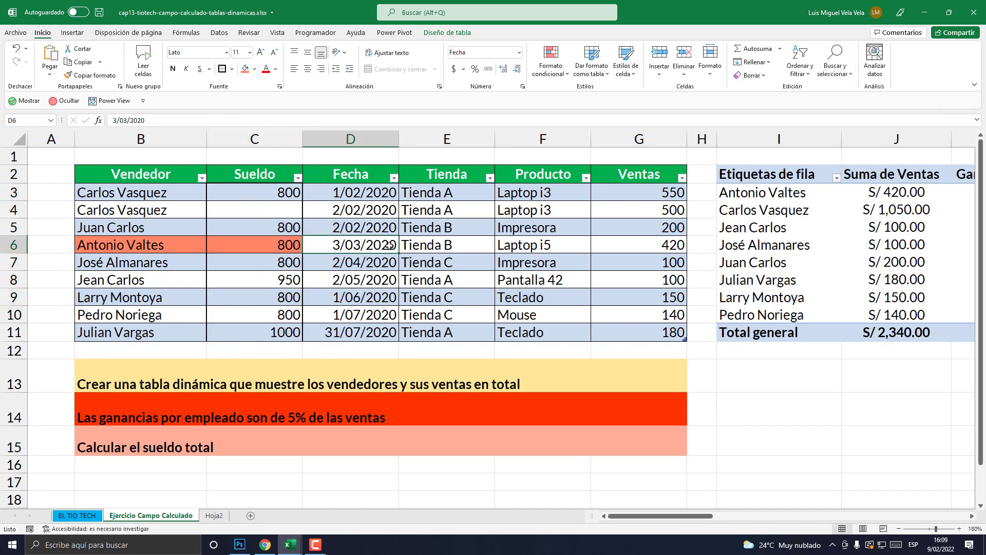
drag(679, 516, 730, 516)
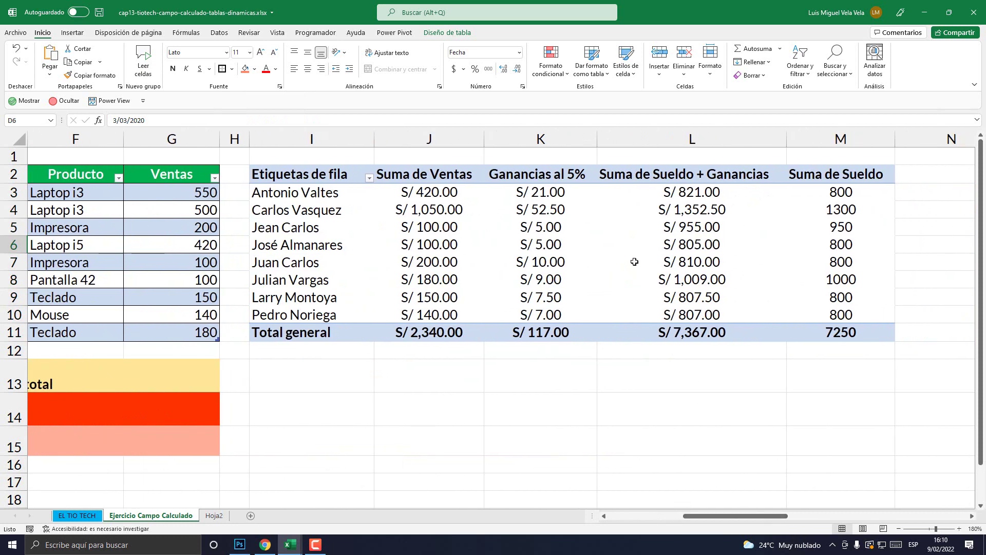
click(634, 262)
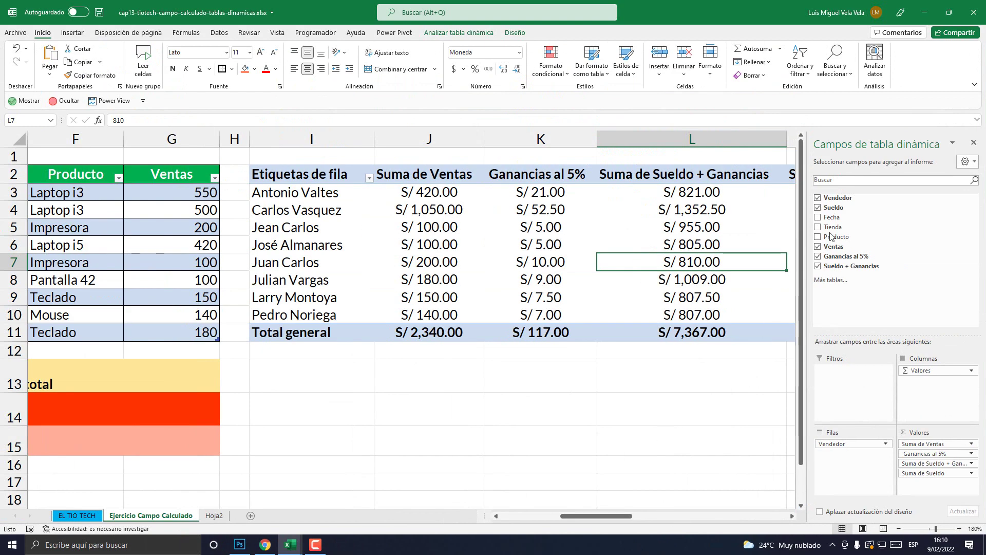
Hide the field list and review the Suma de Sueldo, Sueldo + Ganancias and Ganancias al 5% values.
click(973, 143)
drag(835, 192, 838, 304)
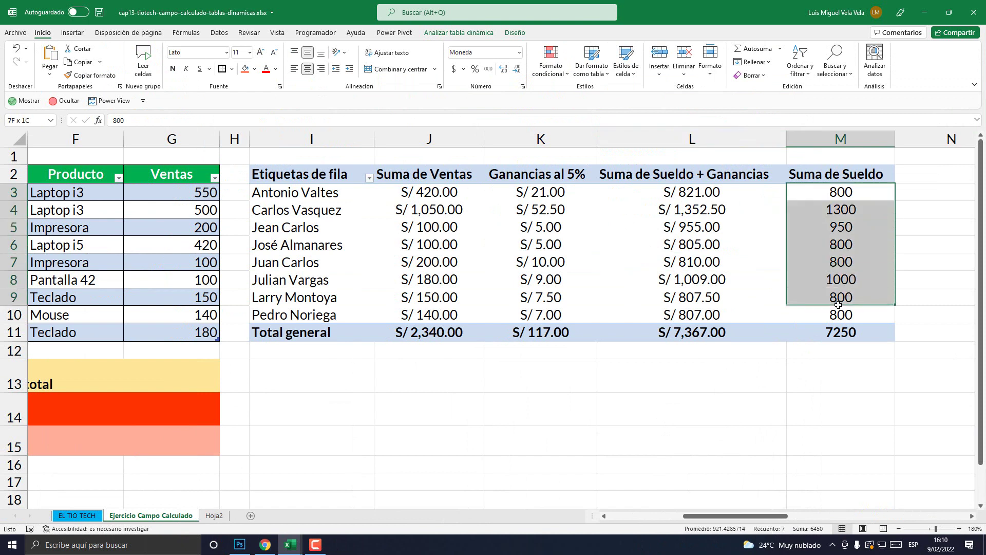
click(707, 247)
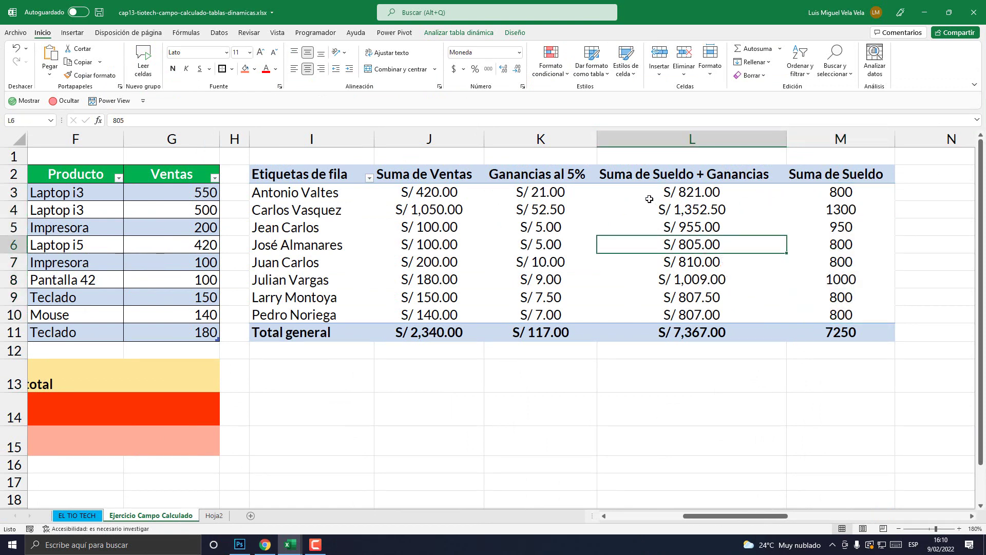
drag(555, 174, 570, 327)
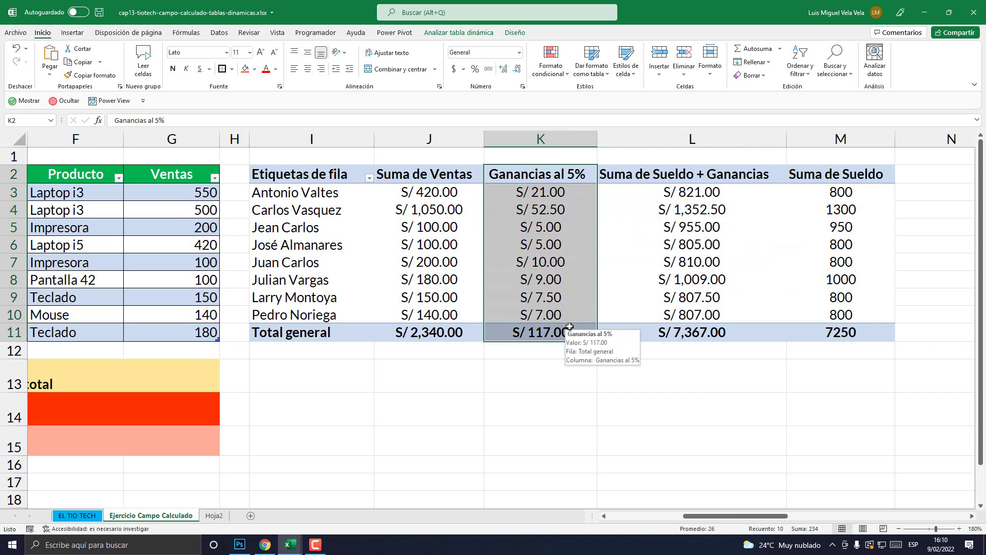
click(550, 263)
click(696, 259)
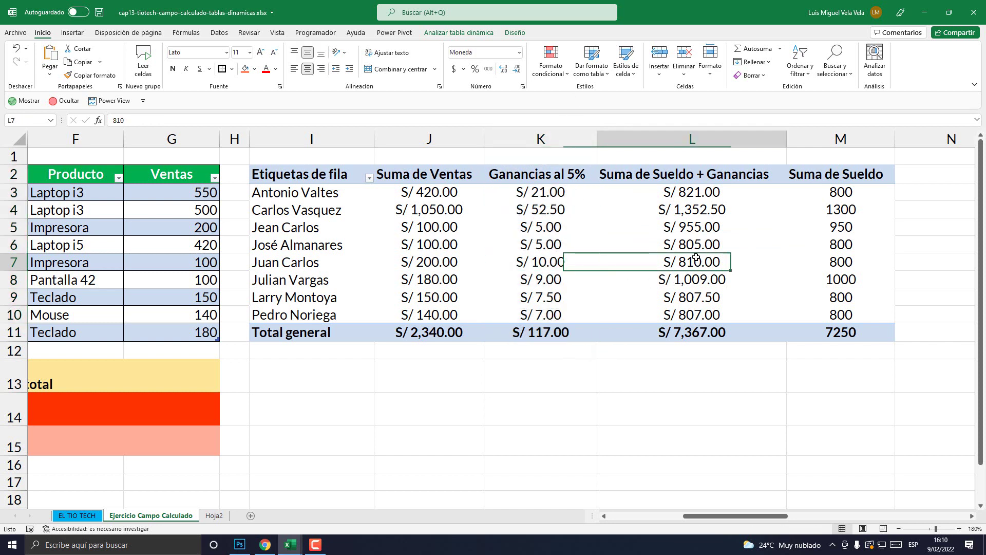
click(507, 200)
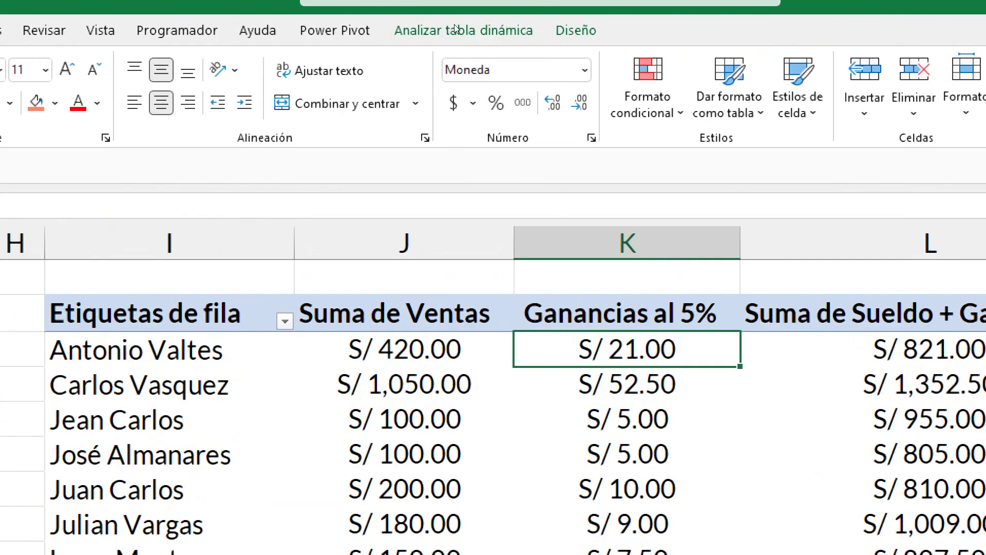
Open the Insertar campo calculado dialog from the Analizar tabla dinámica tools.
click(455, 34)
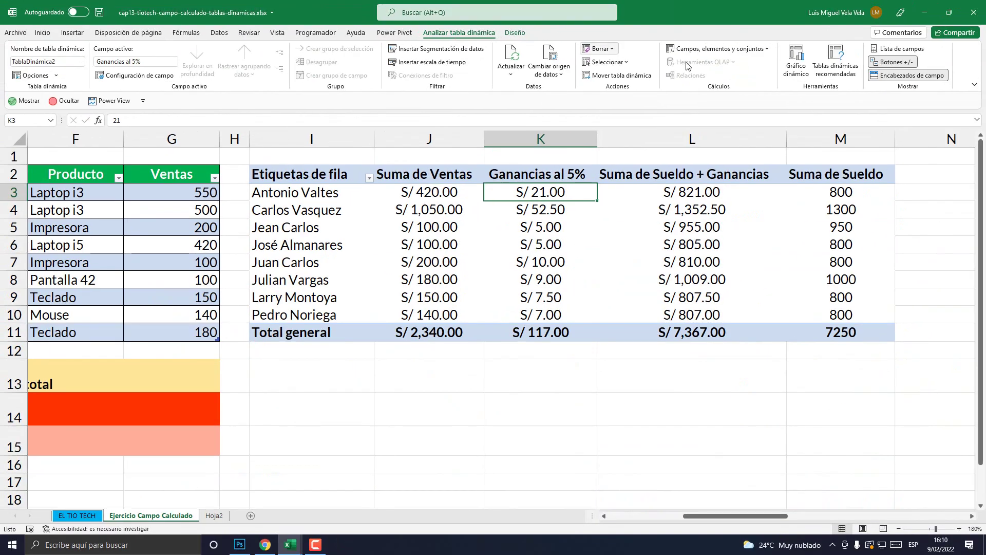
click(734, 51)
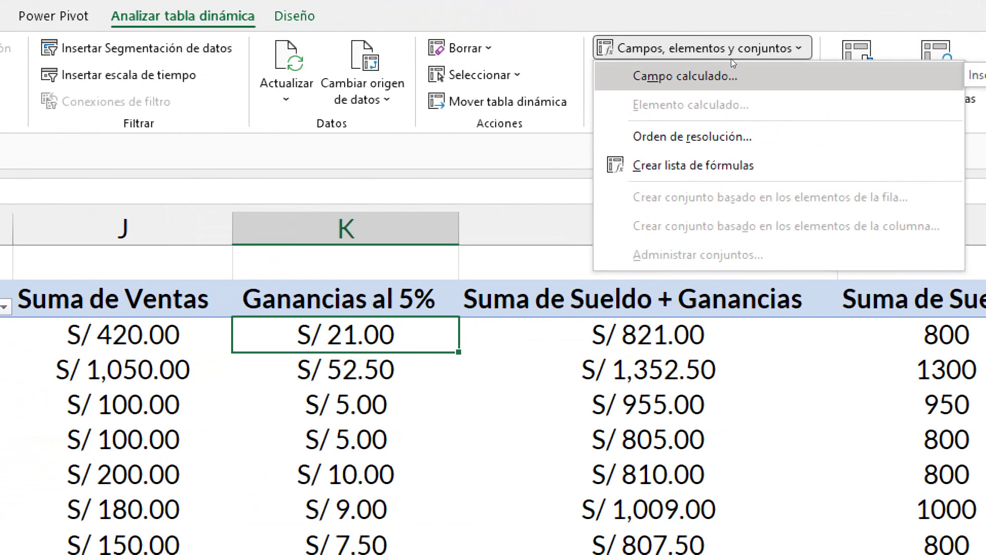
click(729, 64)
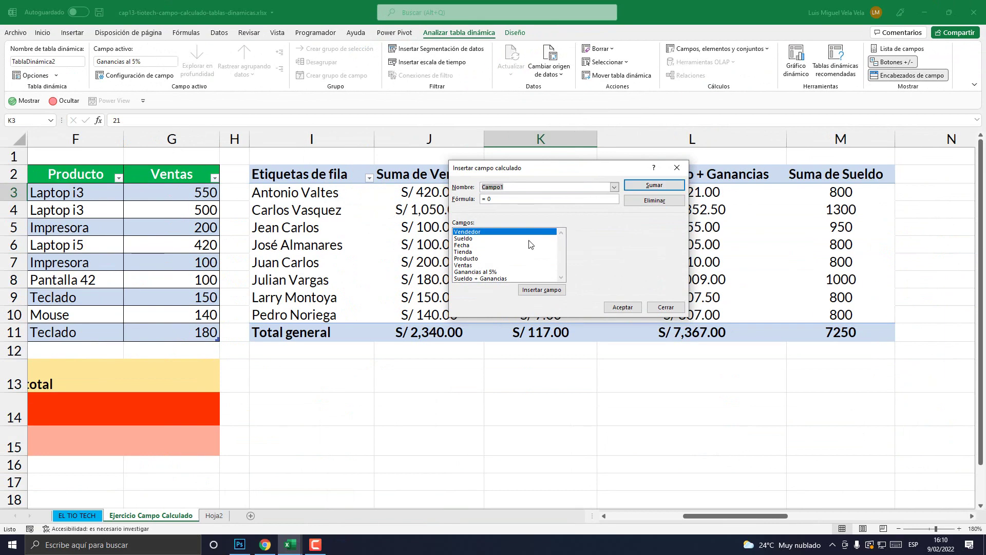
click(489, 278)
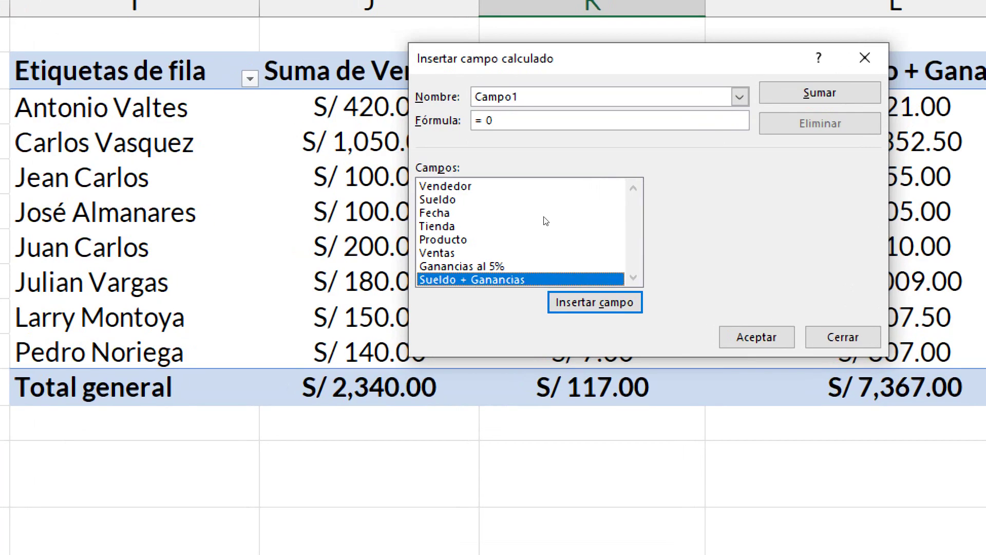
click(489, 271)
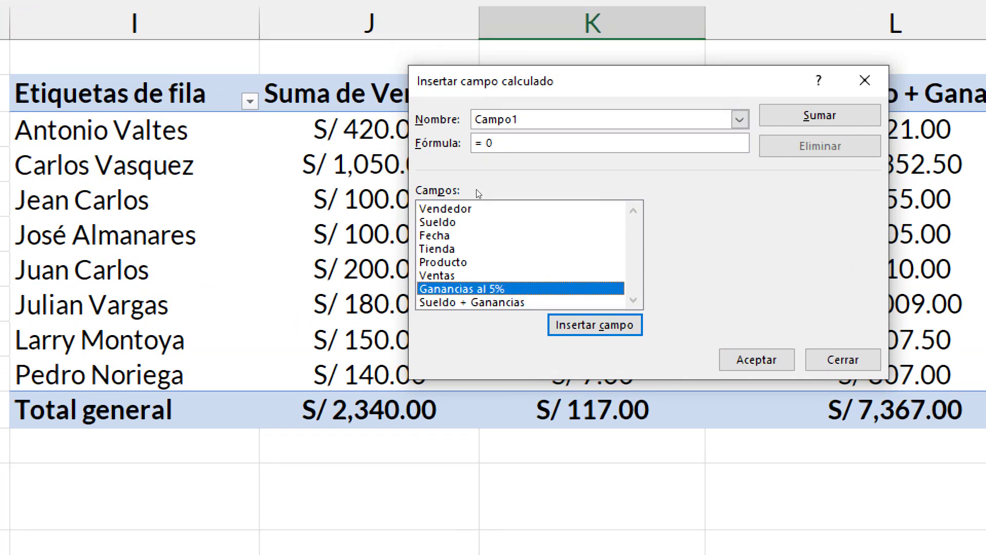
Choose Sueldo + Ganancias in the Nombre list, delete it with Eliminar, and confirm.
key(alt+n)
key(alt+Down)
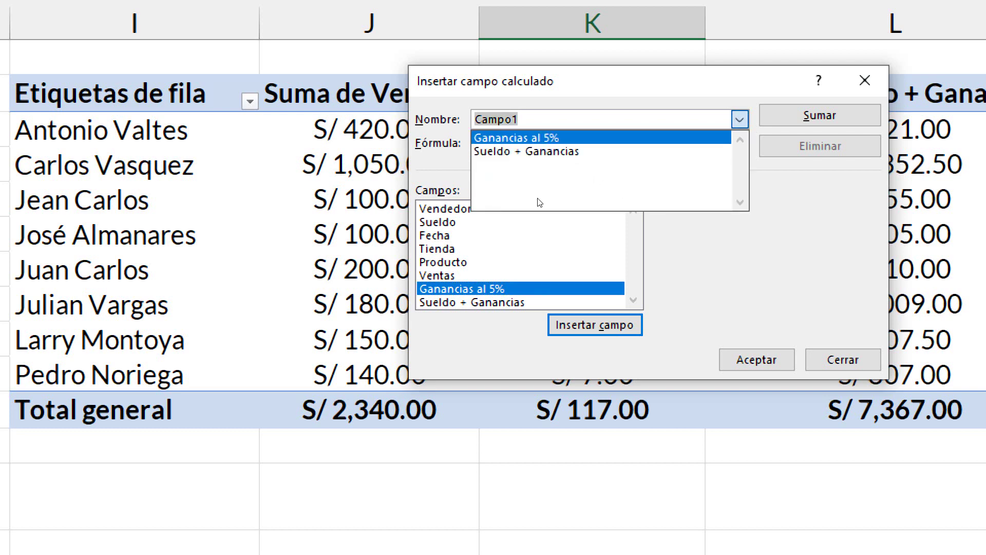
key(Down)
key(Up)
key(Down)
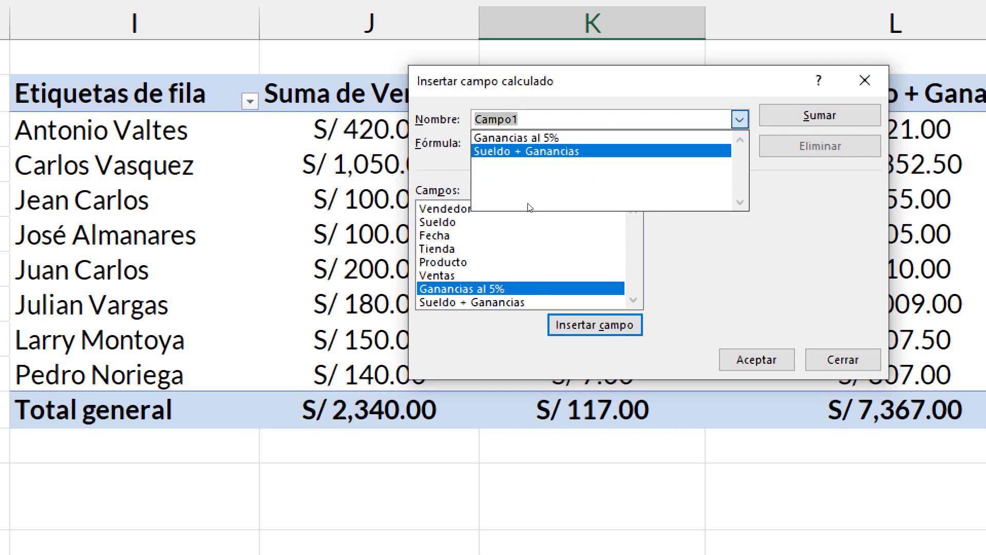
key(Return)
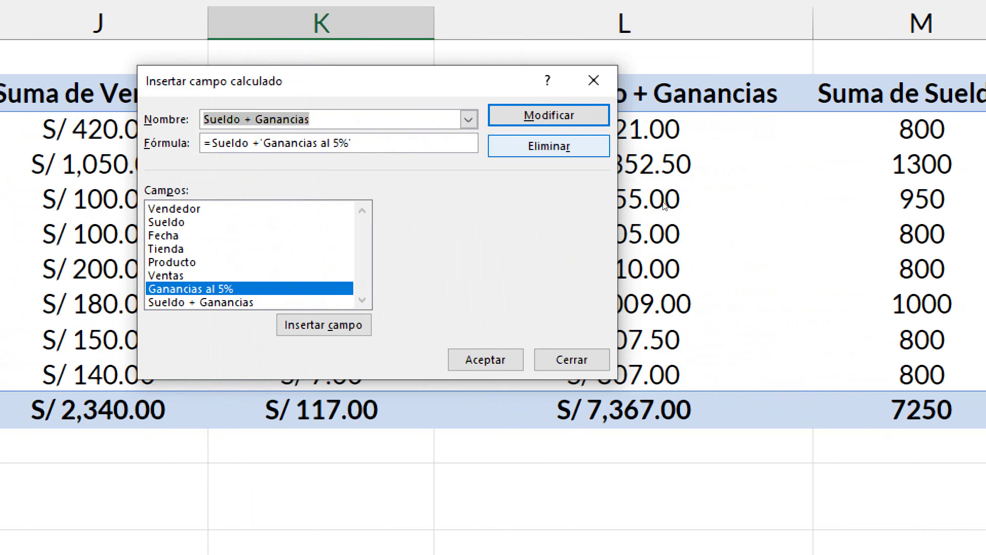
key(alt+r)
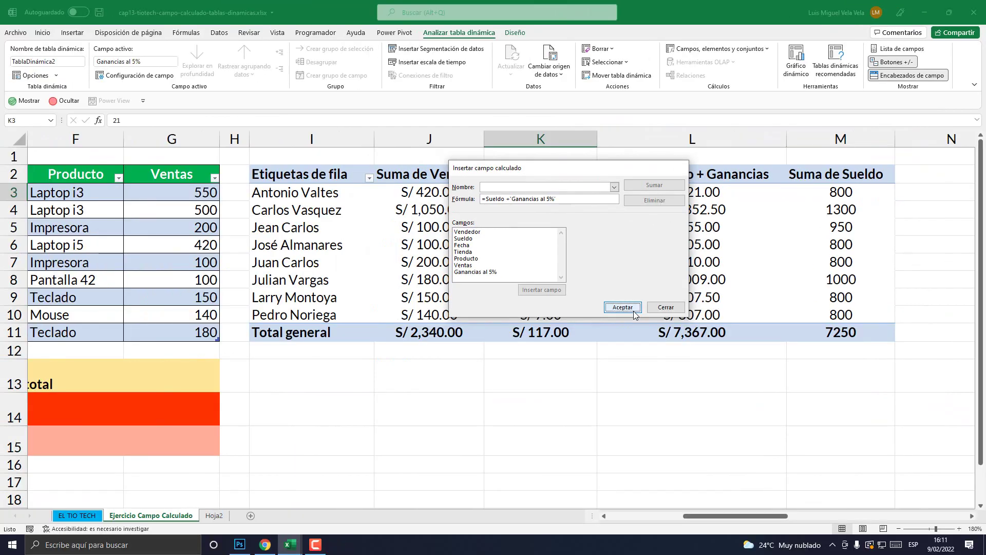
click(518, 359)
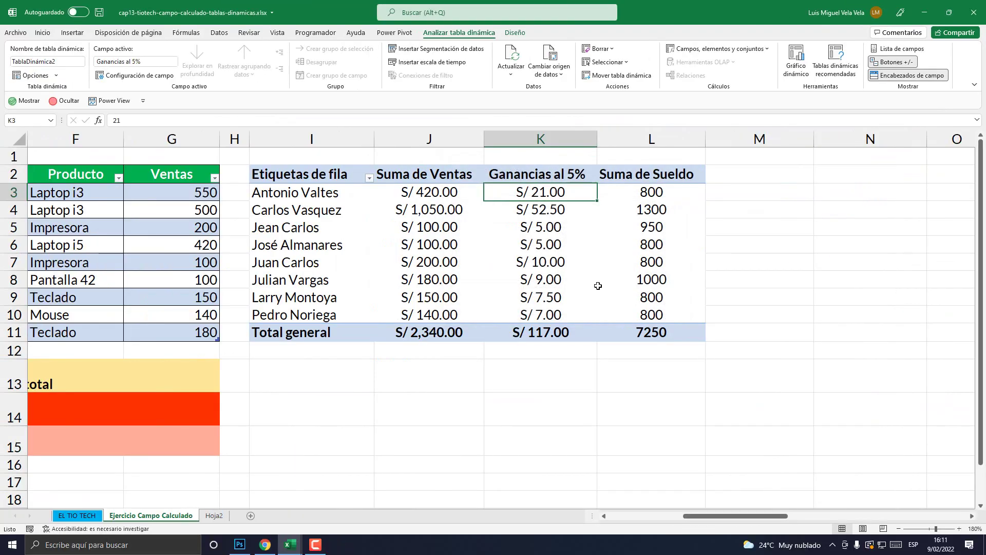
Load the Ganancias al 5% field in the calculated field editor.
click(543, 248)
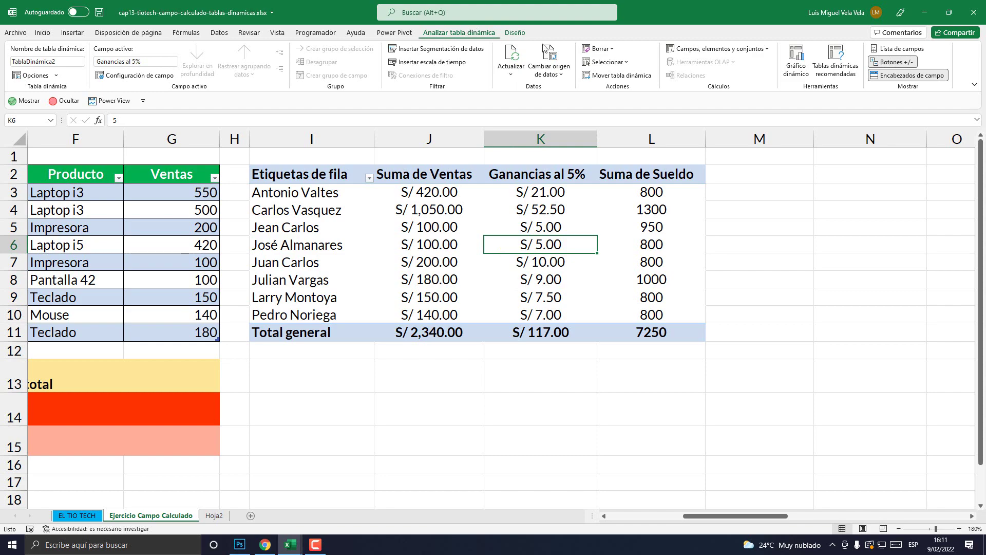
click(740, 52)
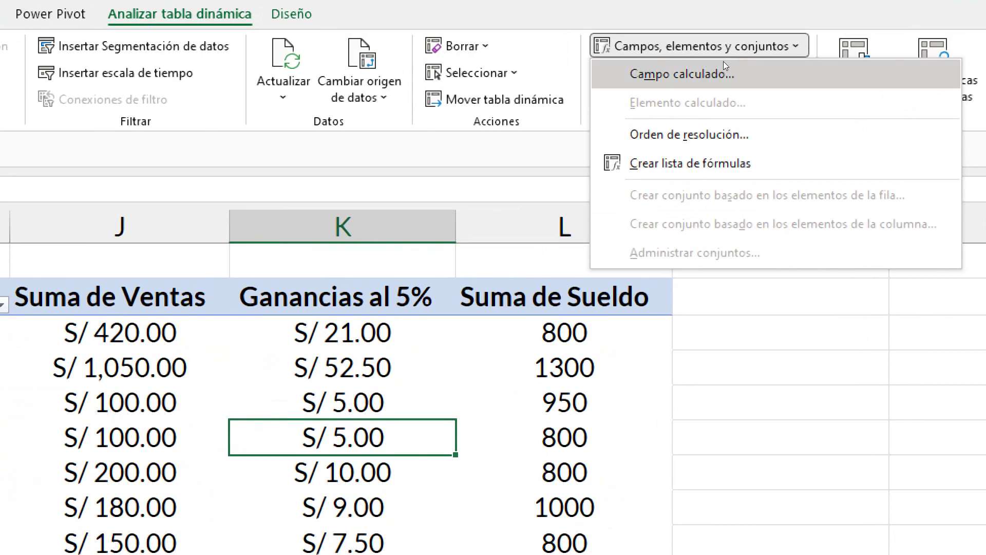
click(724, 64)
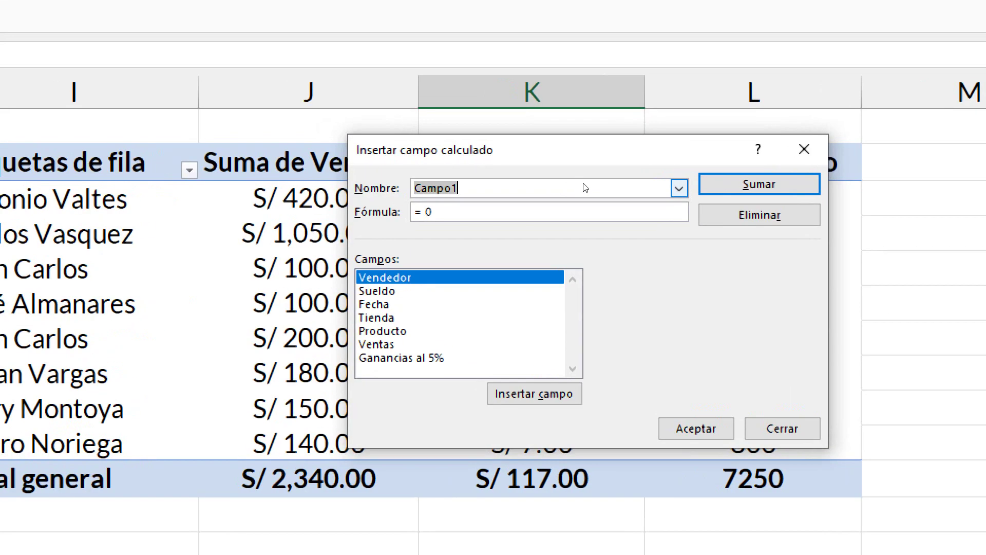
click(614, 187)
click(515, 206)
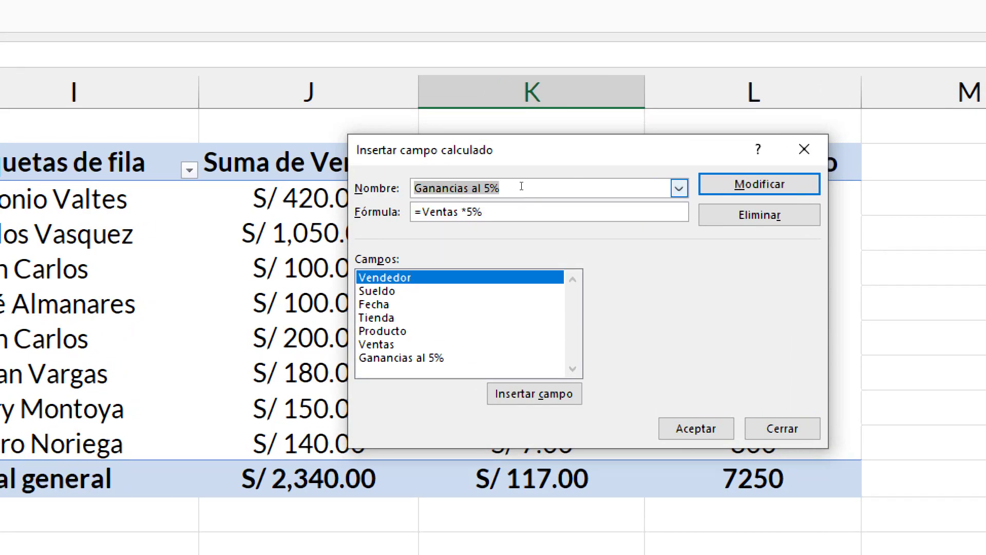
Change the formula's percentage from 5% to 10% so it becomes =Ventas * 10%.
click(521, 186)
key(shift+Home)
drag(465, 212, 473, 211)
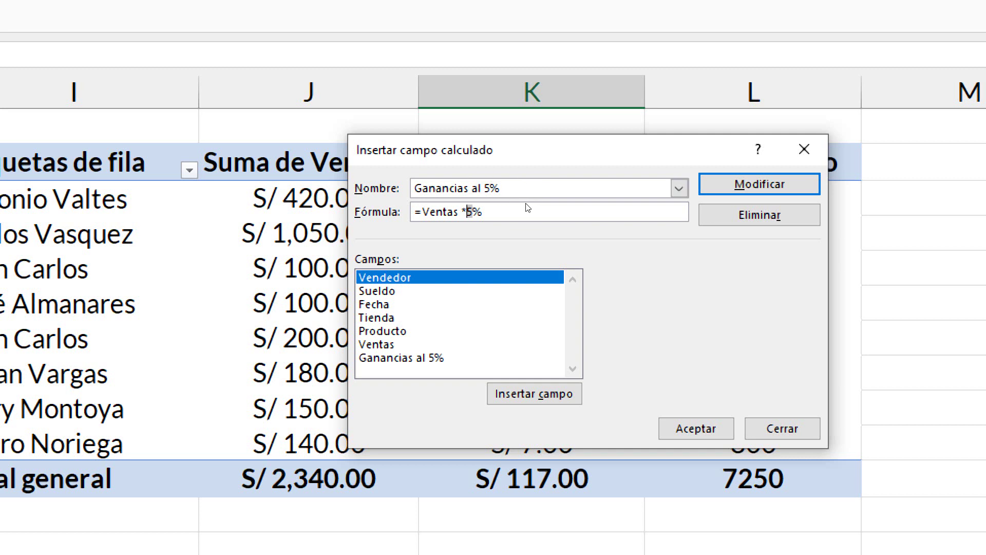
key(Return)
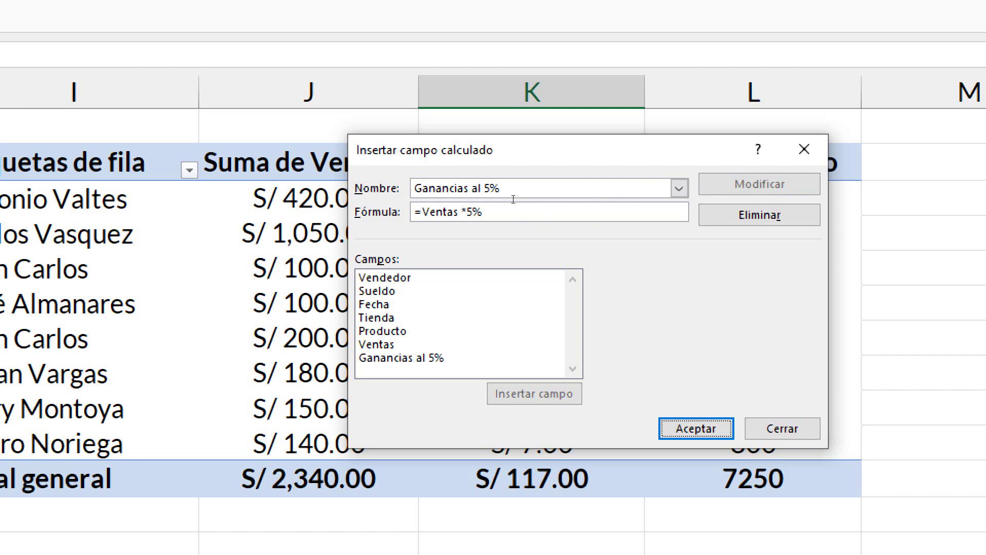
key(alt+f)
key(BackSpace)
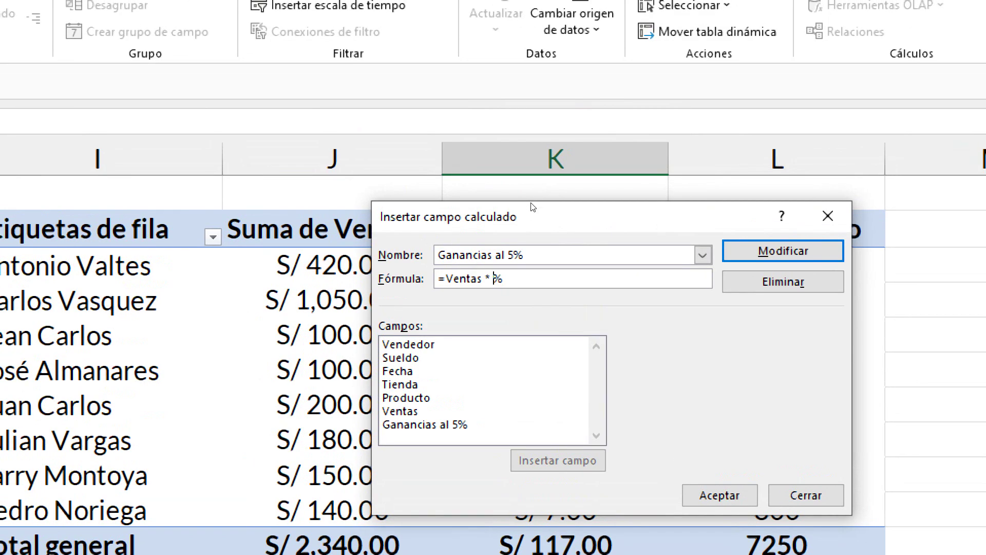
text(10)
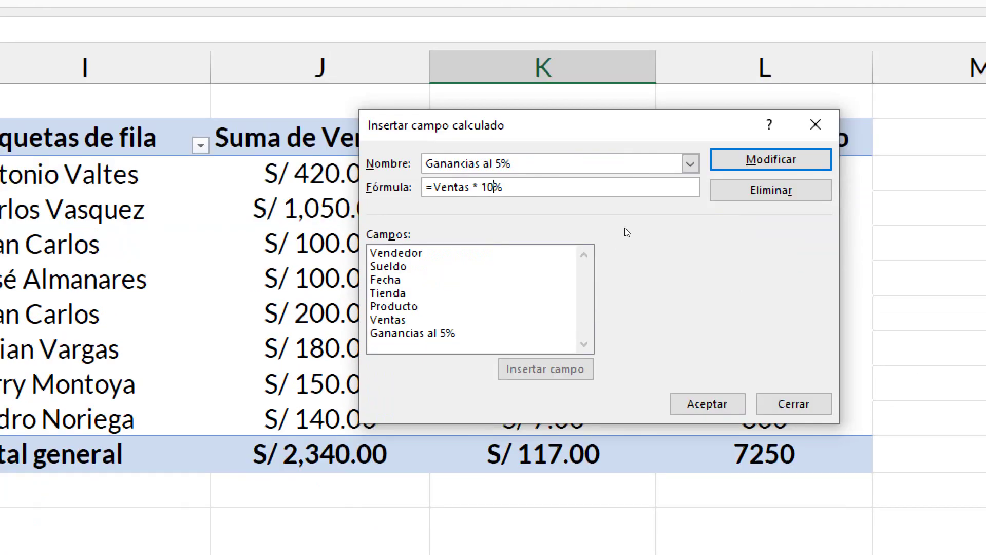
key(Return)
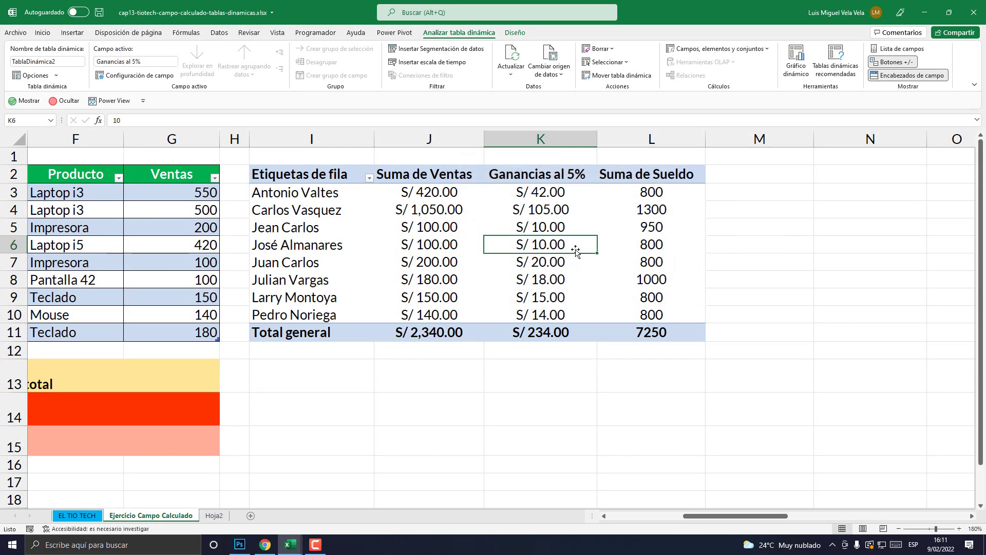
Check the Ganancias column total and load Ganancias al 5% in the calculated field editor.
drag(544, 193, 550, 308)
click(544, 261)
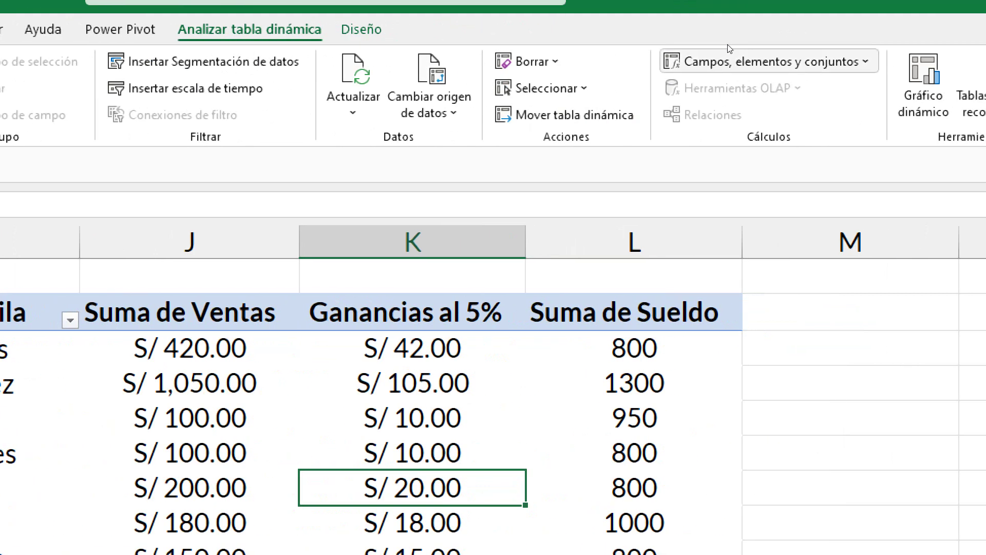
click(696, 45)
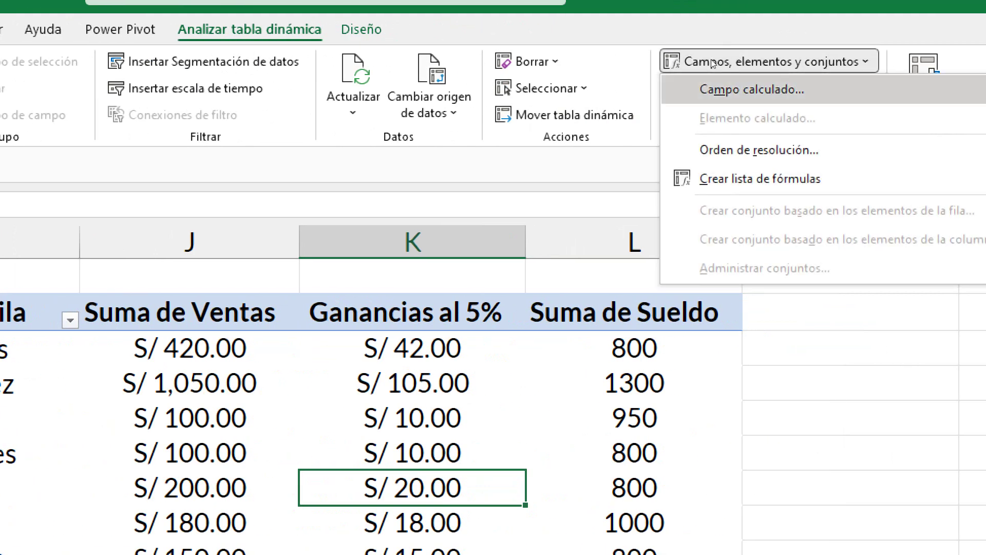
click(752, 89)
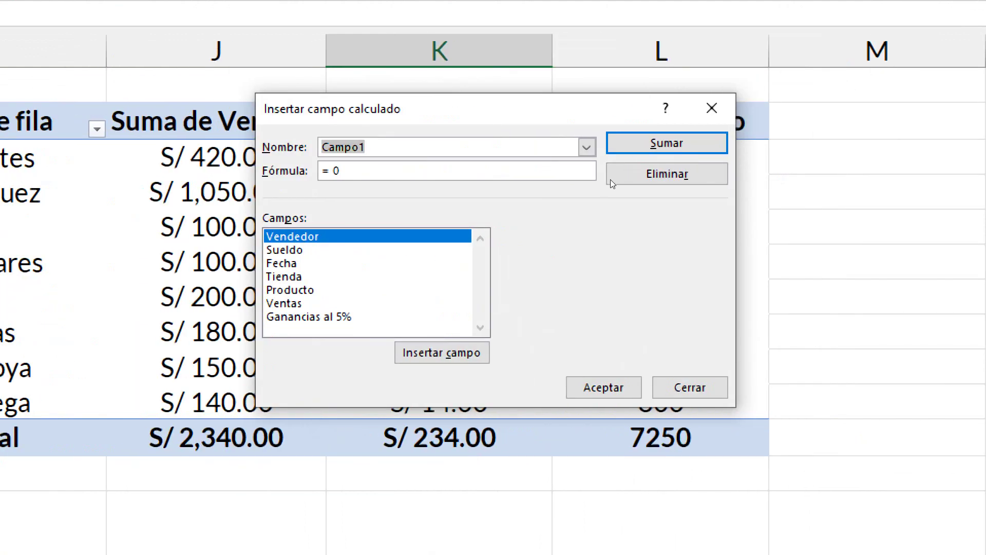
click(587, 147)
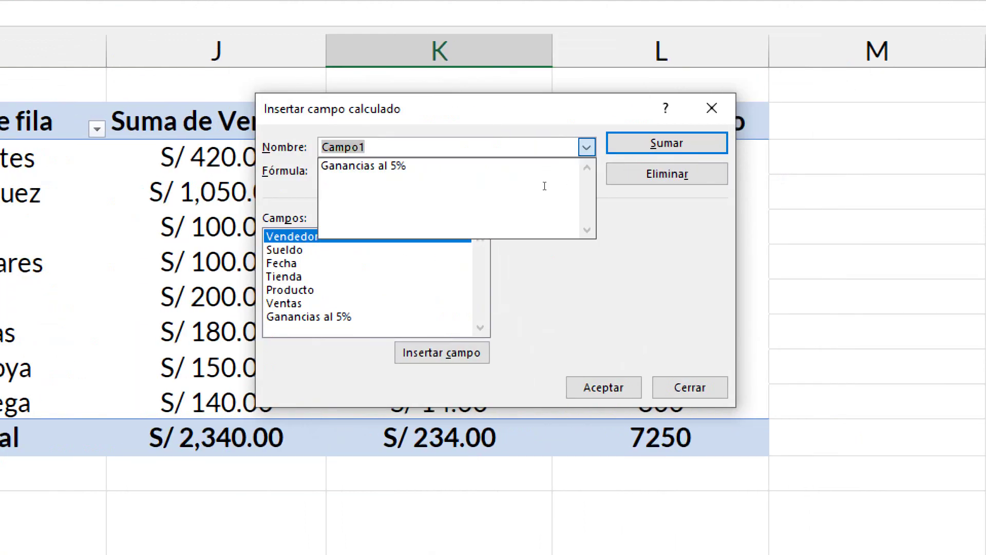
click(521, 199)
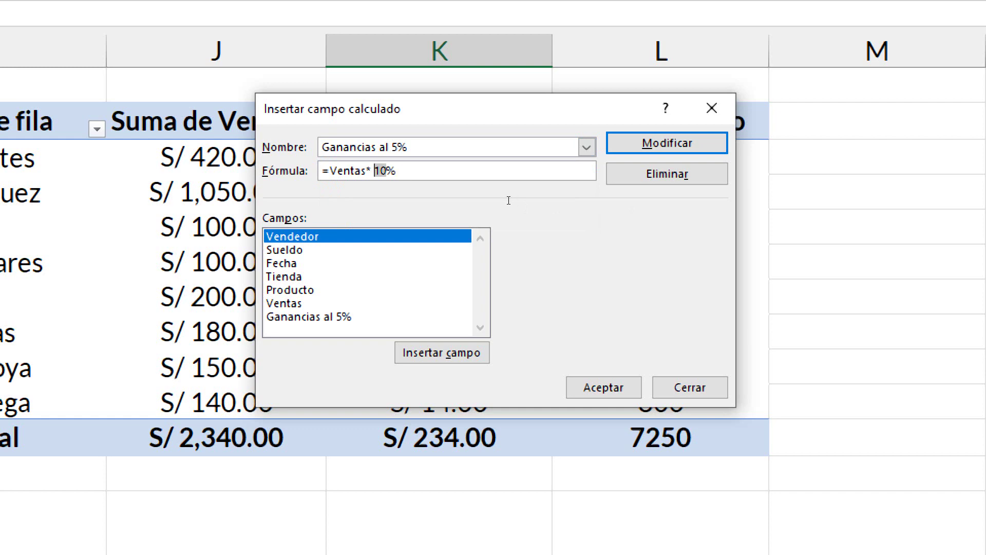
Change the formula to 20% of Ventas, then delete the Ganancias al 5% field and confirm.
text(2)
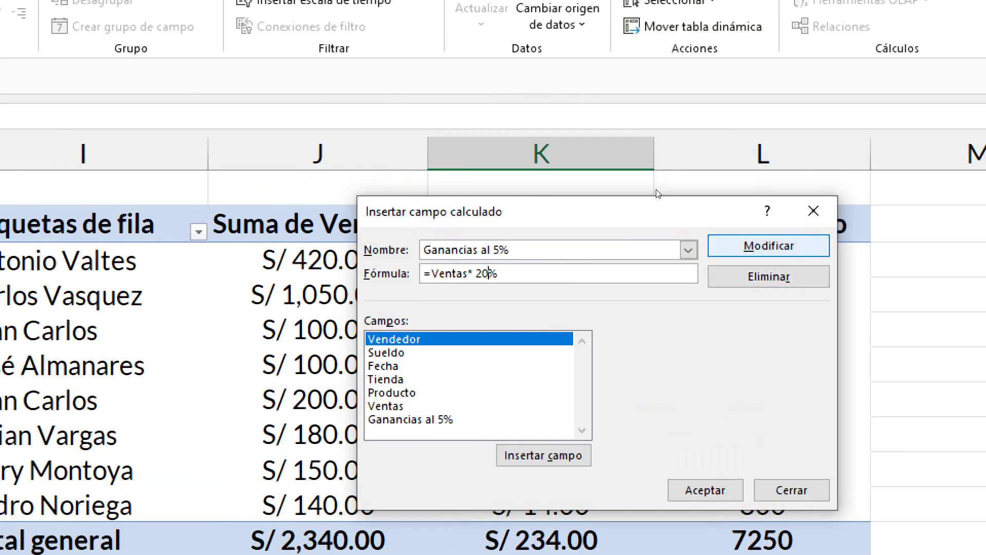
click(769, 245)
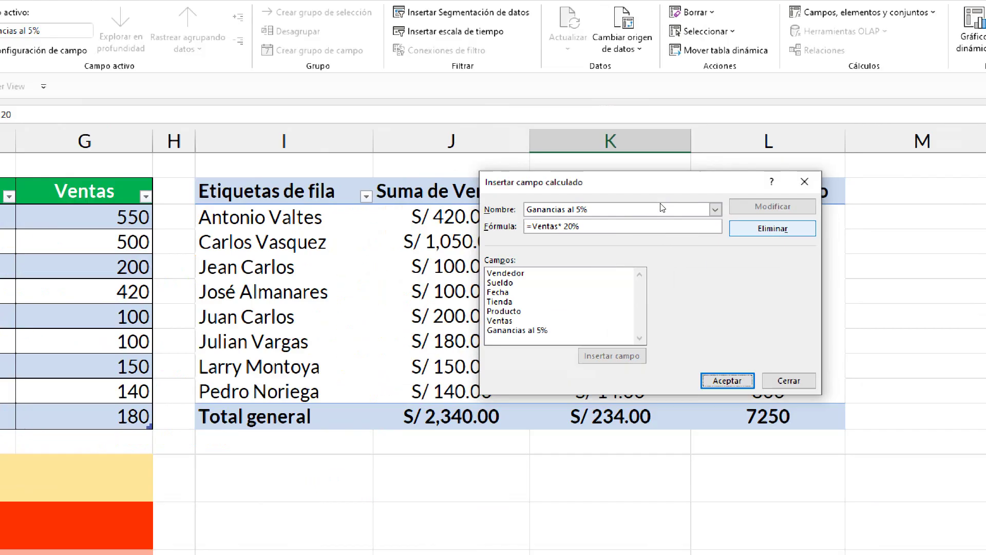
click(661, 203)
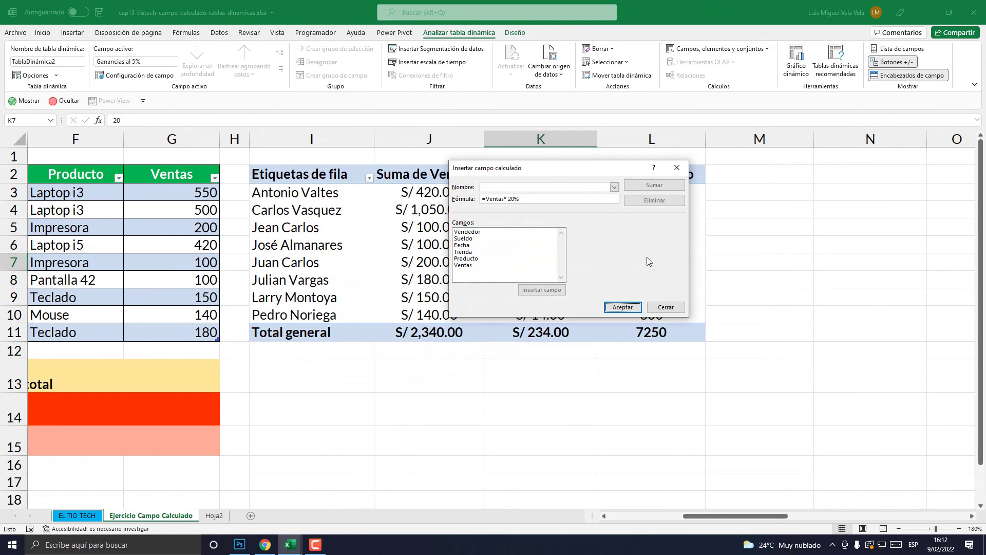
click(625, 307)
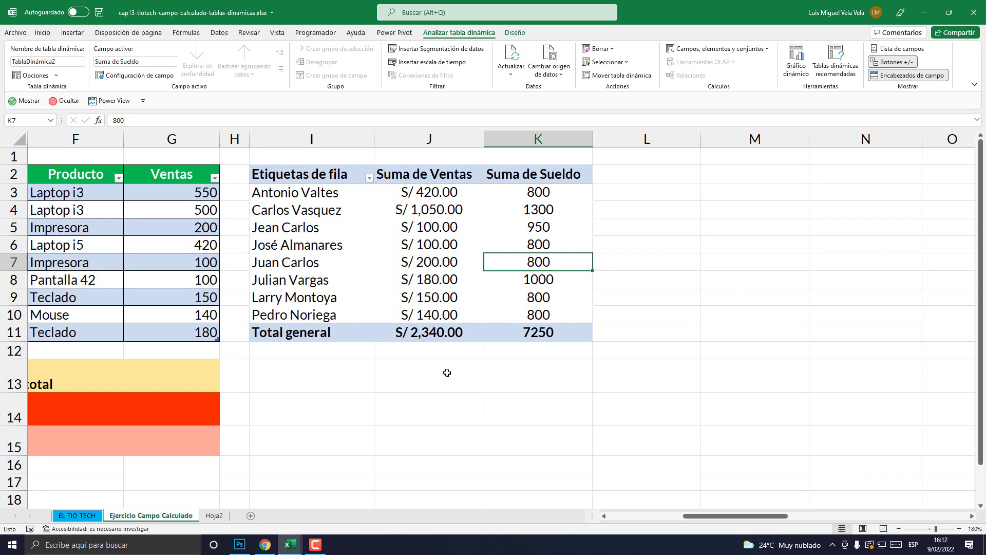
click(315, 544)
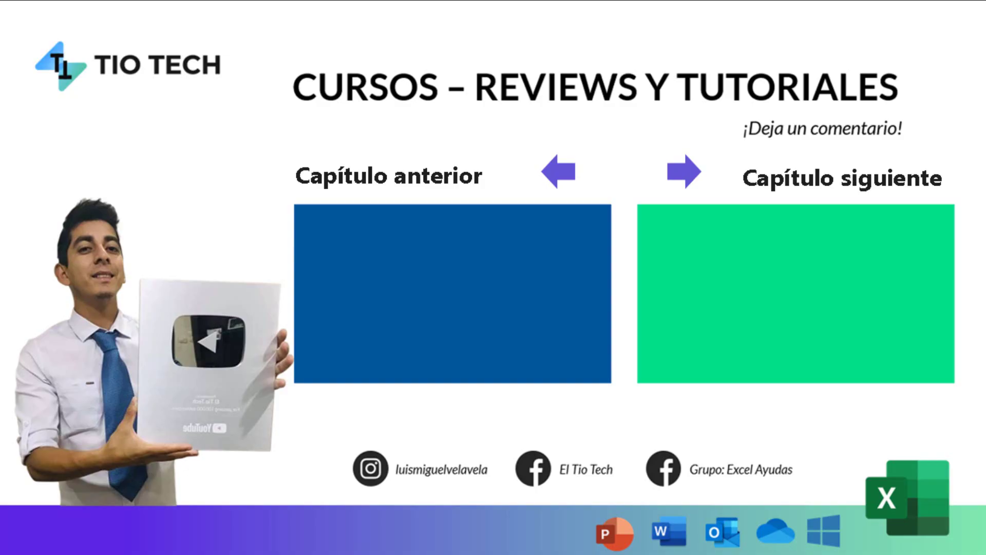